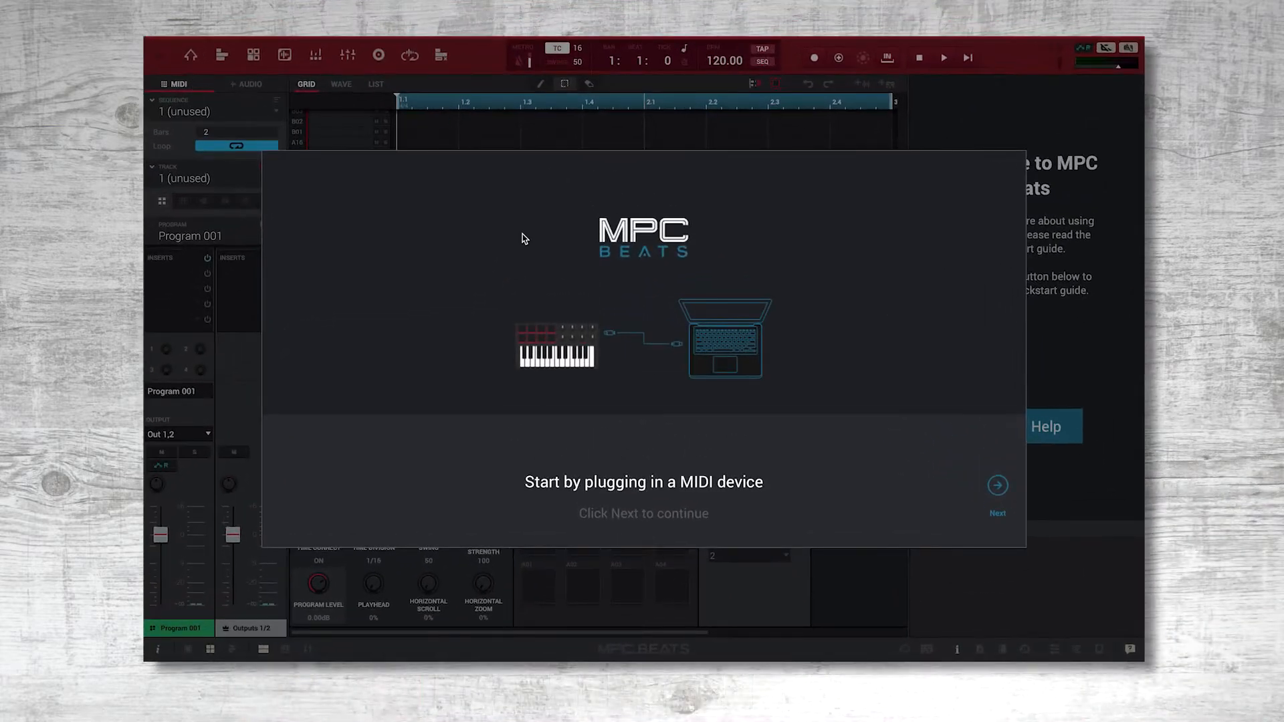
# Browse the factory Akai MIDI maps, keep Akai MPK Mini mkII for the controller, and proceed to the workspace choice.
pyautogui.click(995, 484)
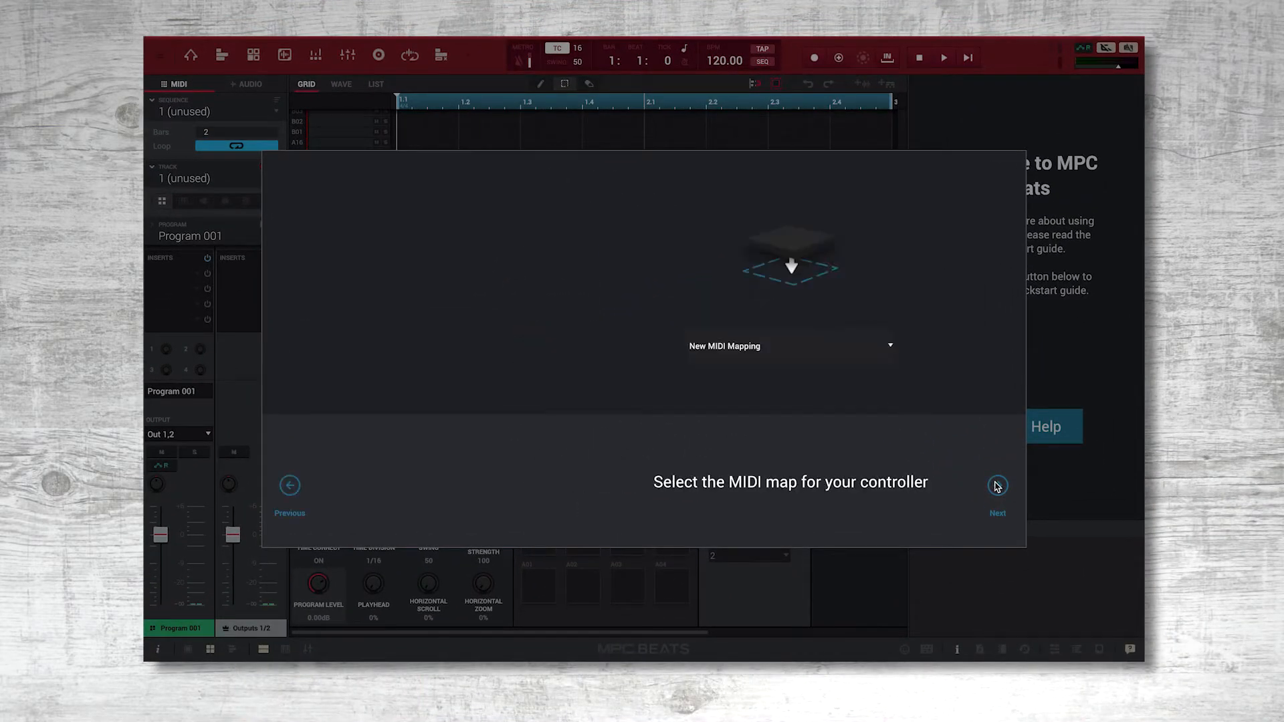
pyautogui.click(742, 345)
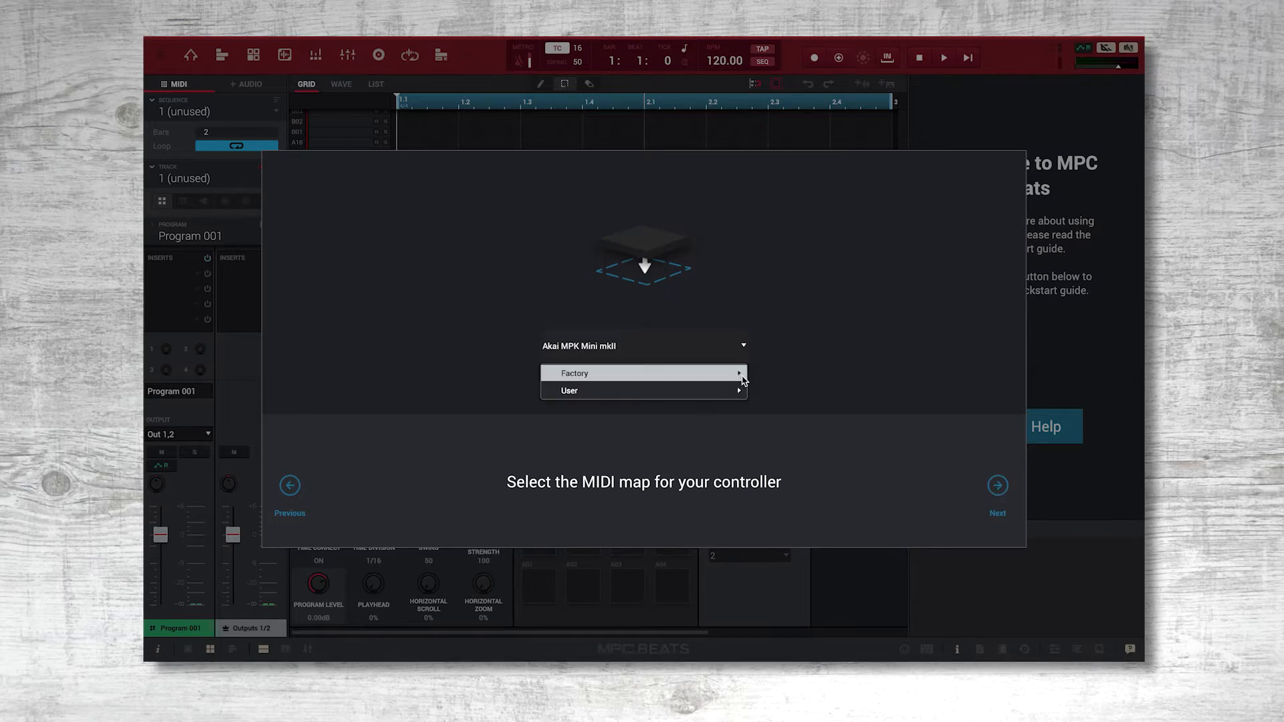
pyautogui.moveTo(735, 373)
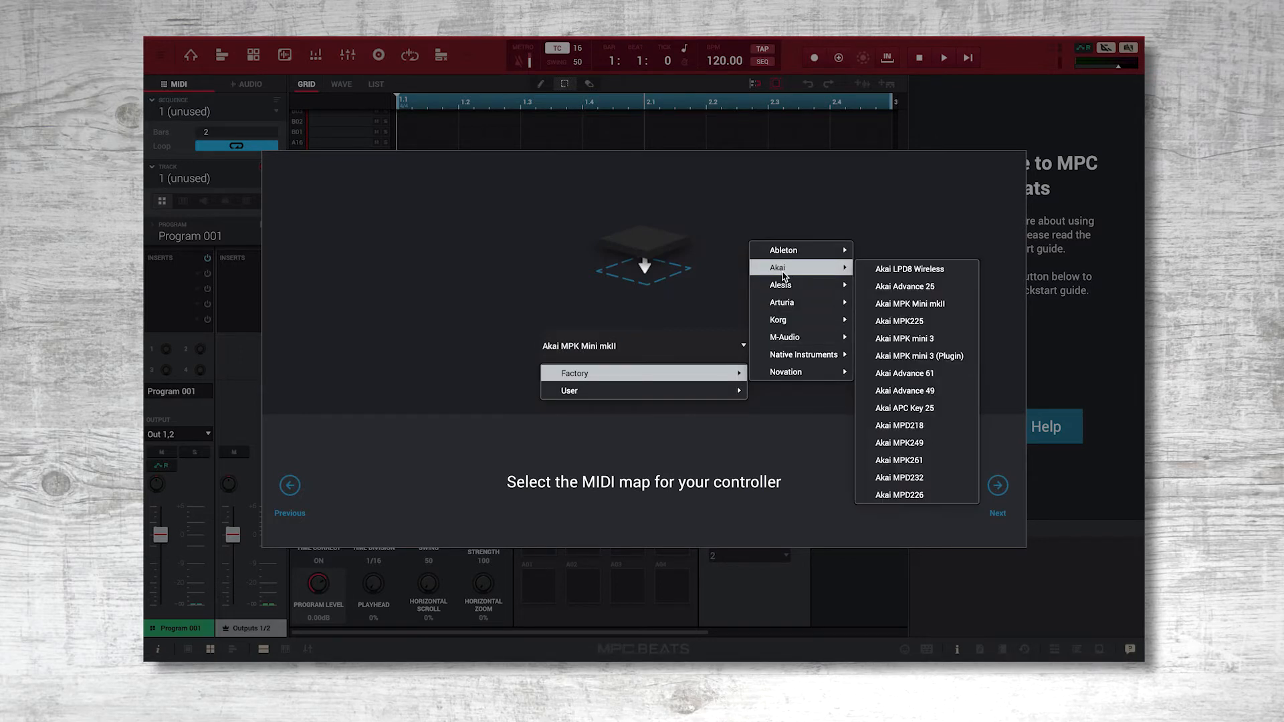
pyautogui.click(703, 297)
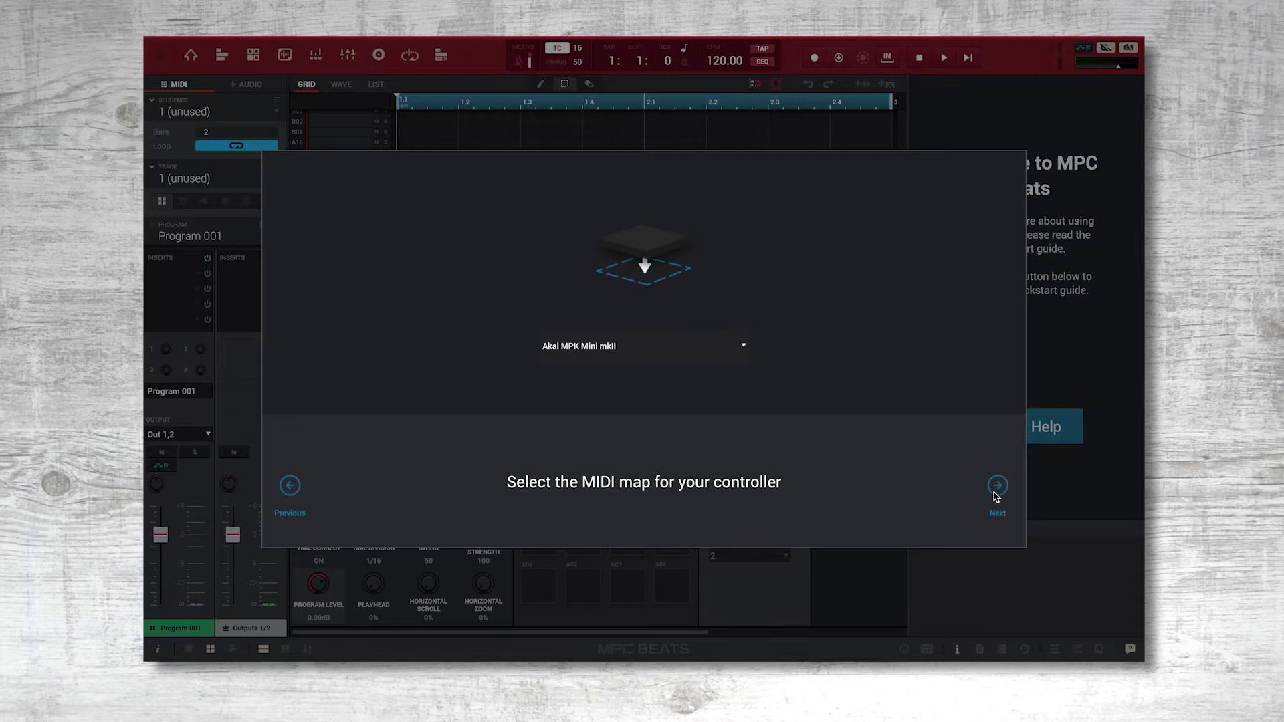
pyautogui.click(997, 486)
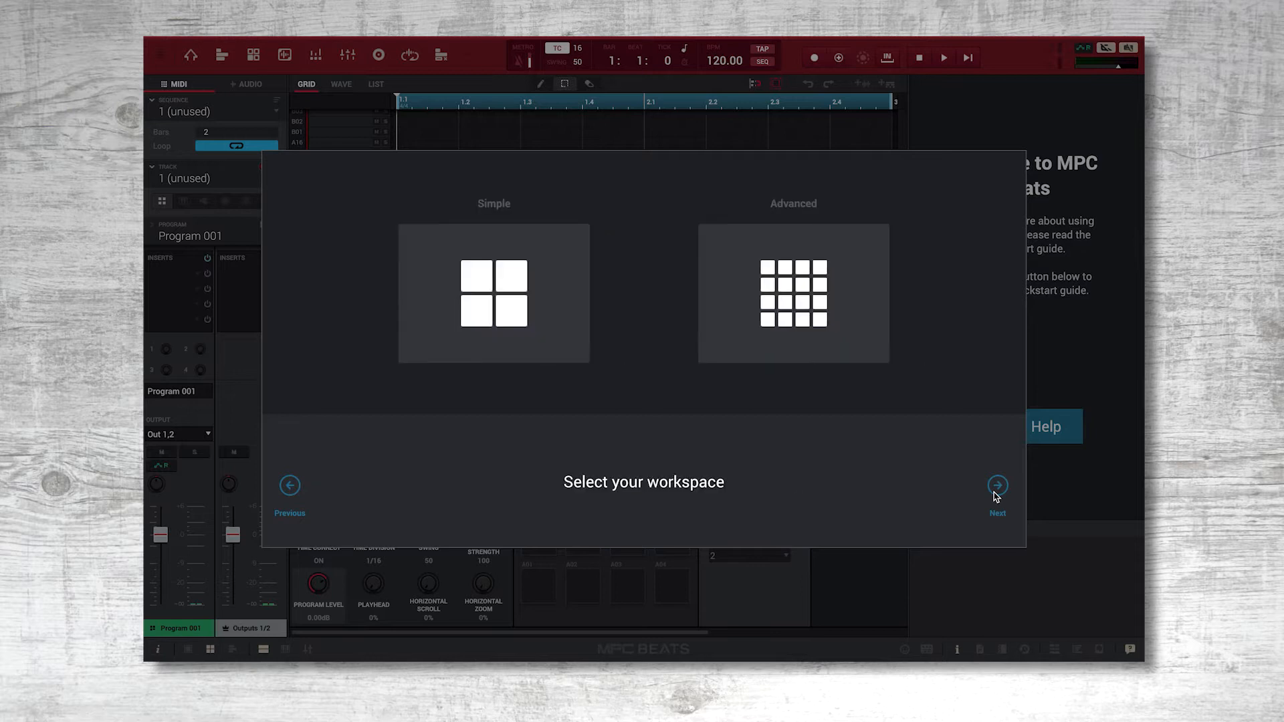
# Choose the Simple workspace and finish the setup wizard to start making beats.
pyautogui.click(537, 311)
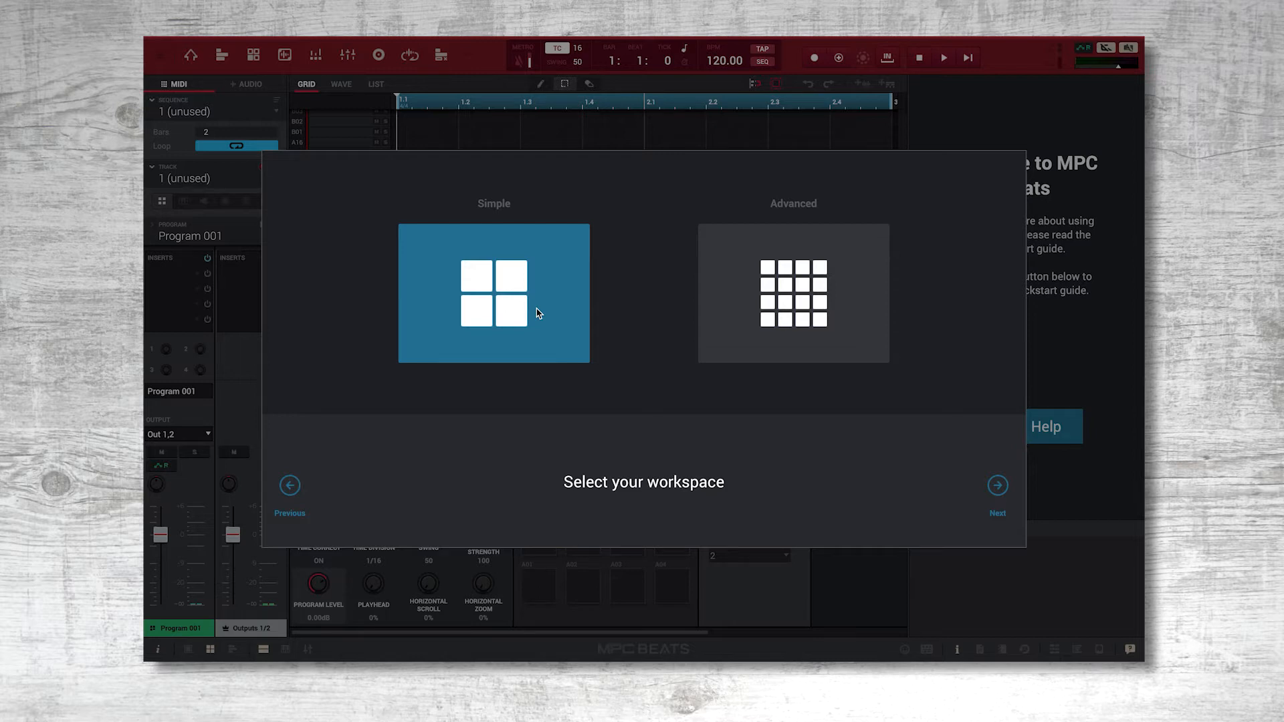
pyautogui.click(716, 326)
pyautogui.click(998, 492)
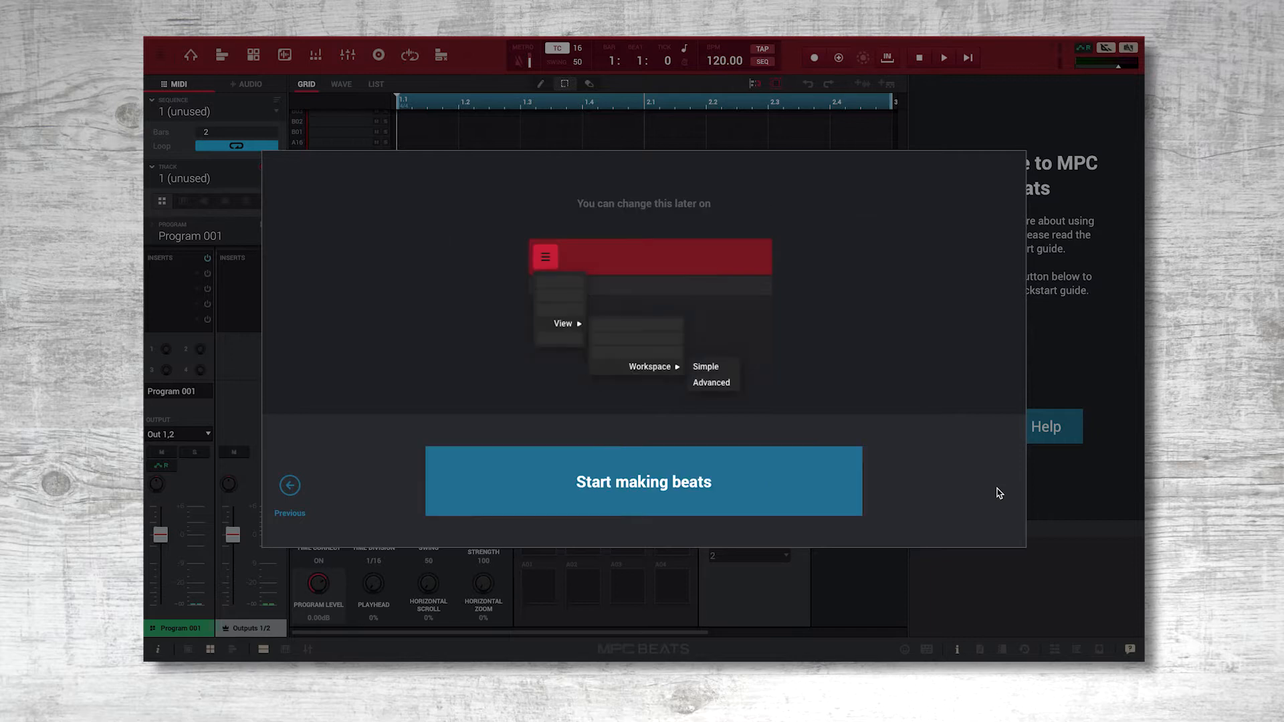
pyautogui.click(826, 494)
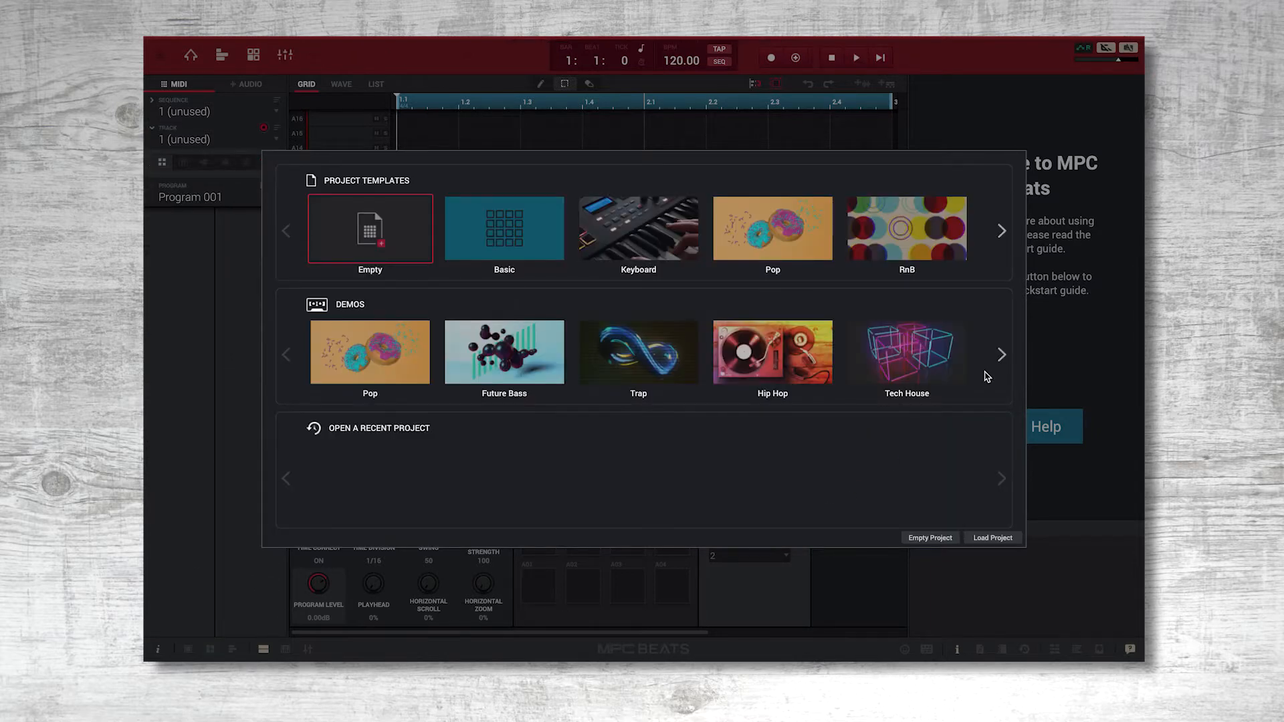
# Browse the project templates and demos and open the Trap demo project.
pyautogui.click(1001, 361)
pyautogui.click(1001, 235)
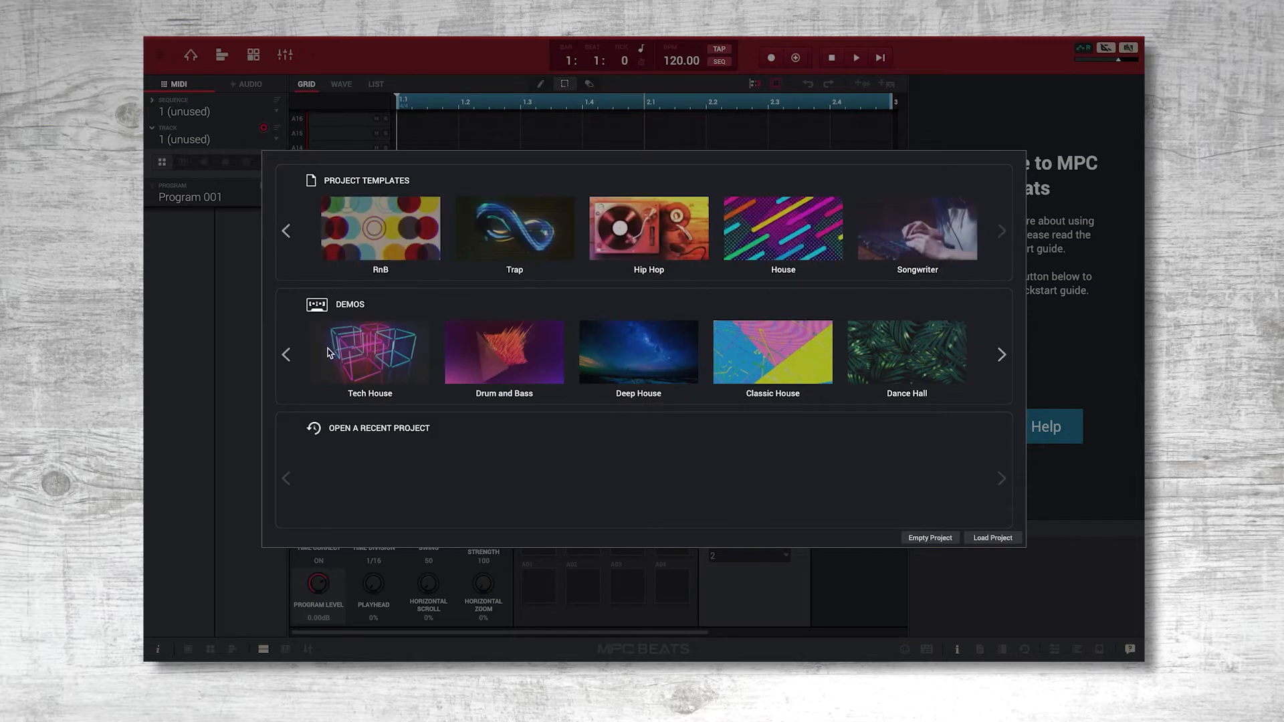
pyautogui.click(286, 353)
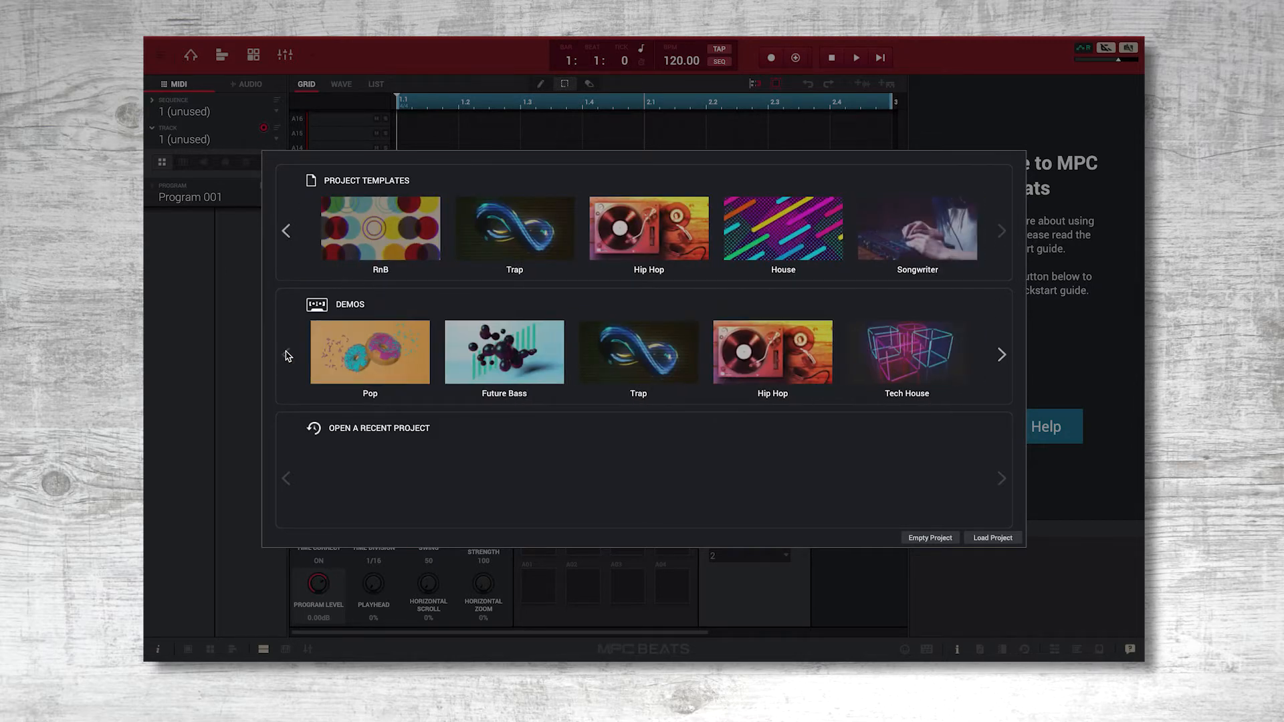
pyautogui.click(627, 379)
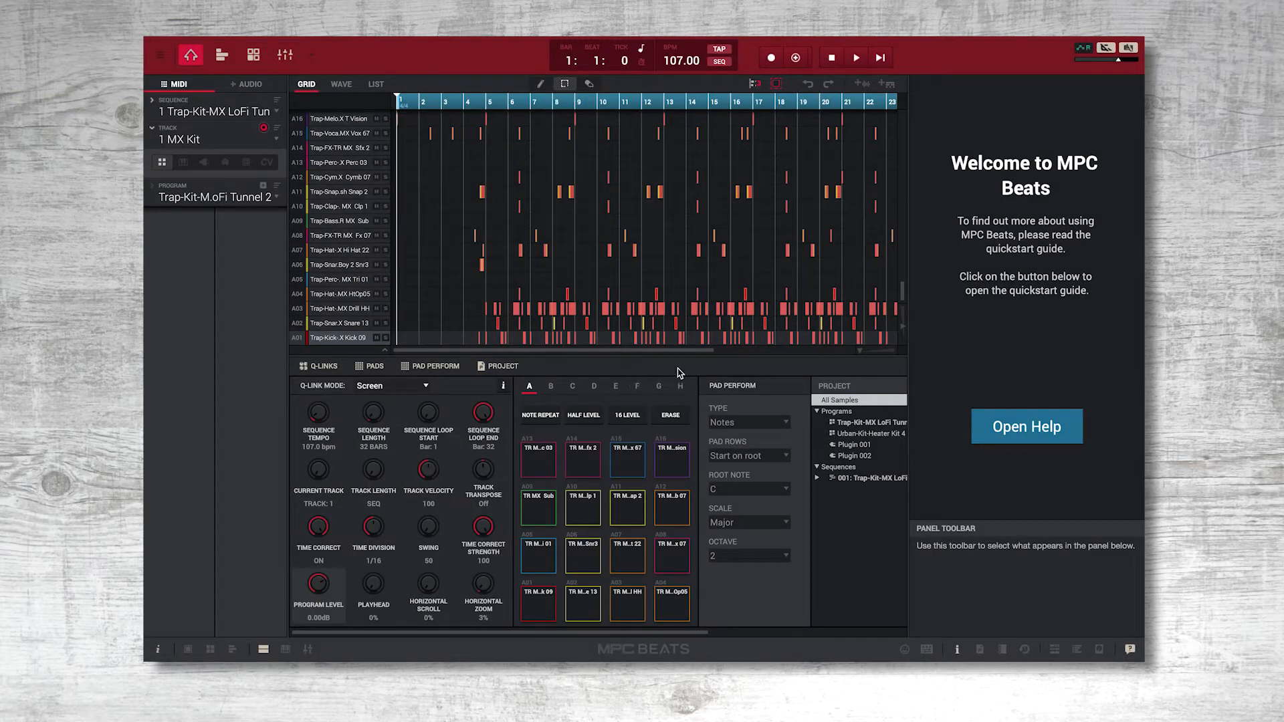
# Open the quickstart guide from the welcome information and hide the welcome pane.
pyautogui.click(1014, 425)
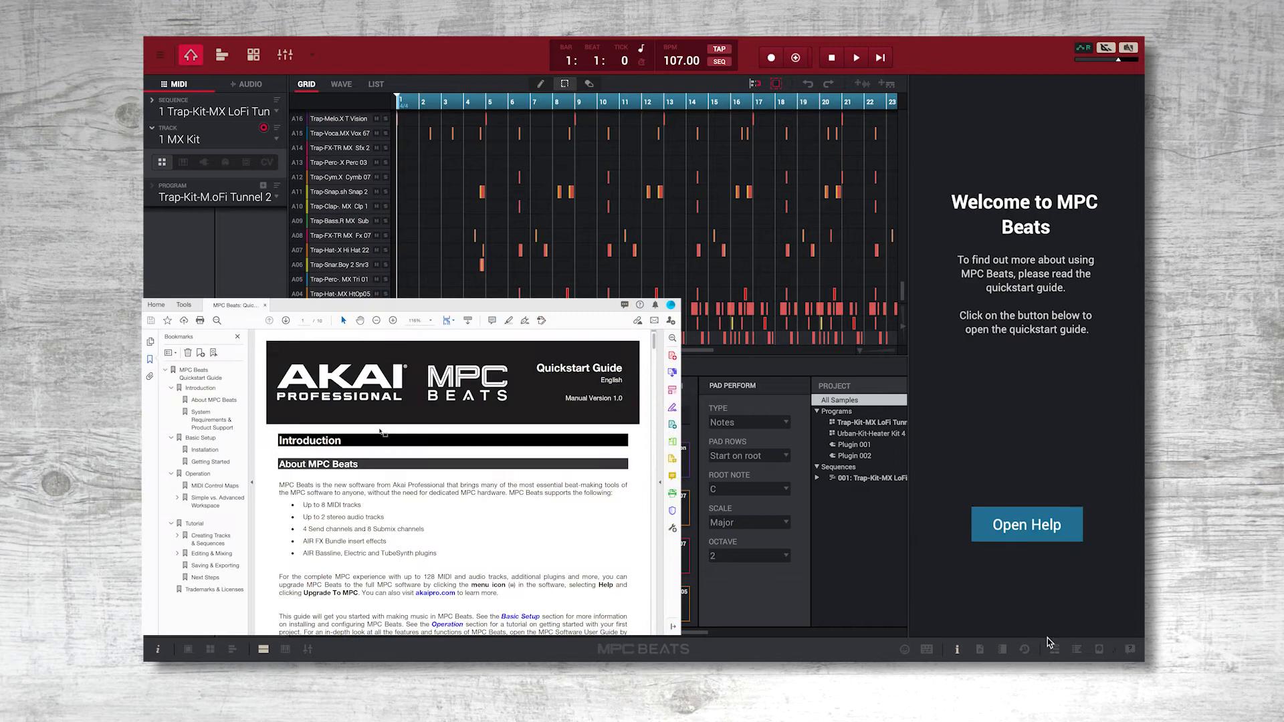
pyautogui.click(960, 650)
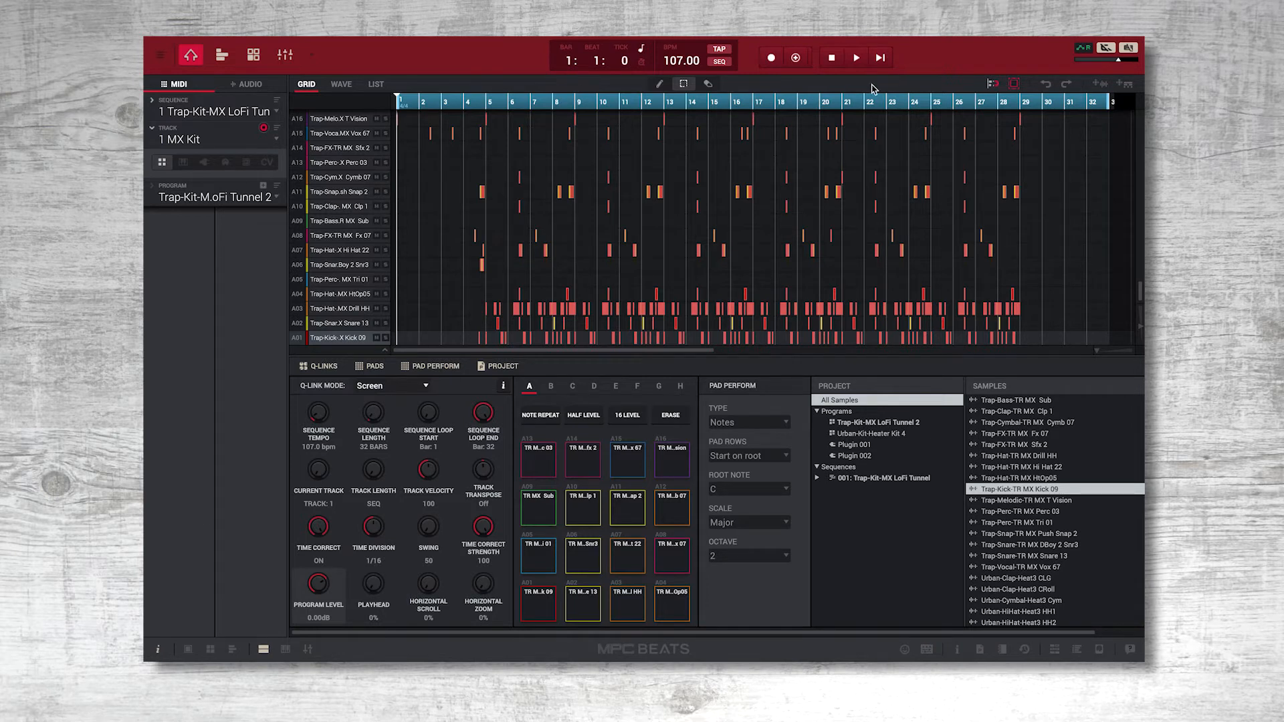
# Play the sequence from its start and overdub hi-hat hits with Note Repeat, ending with overdub switched off.
pyautogui.click(880, 58)
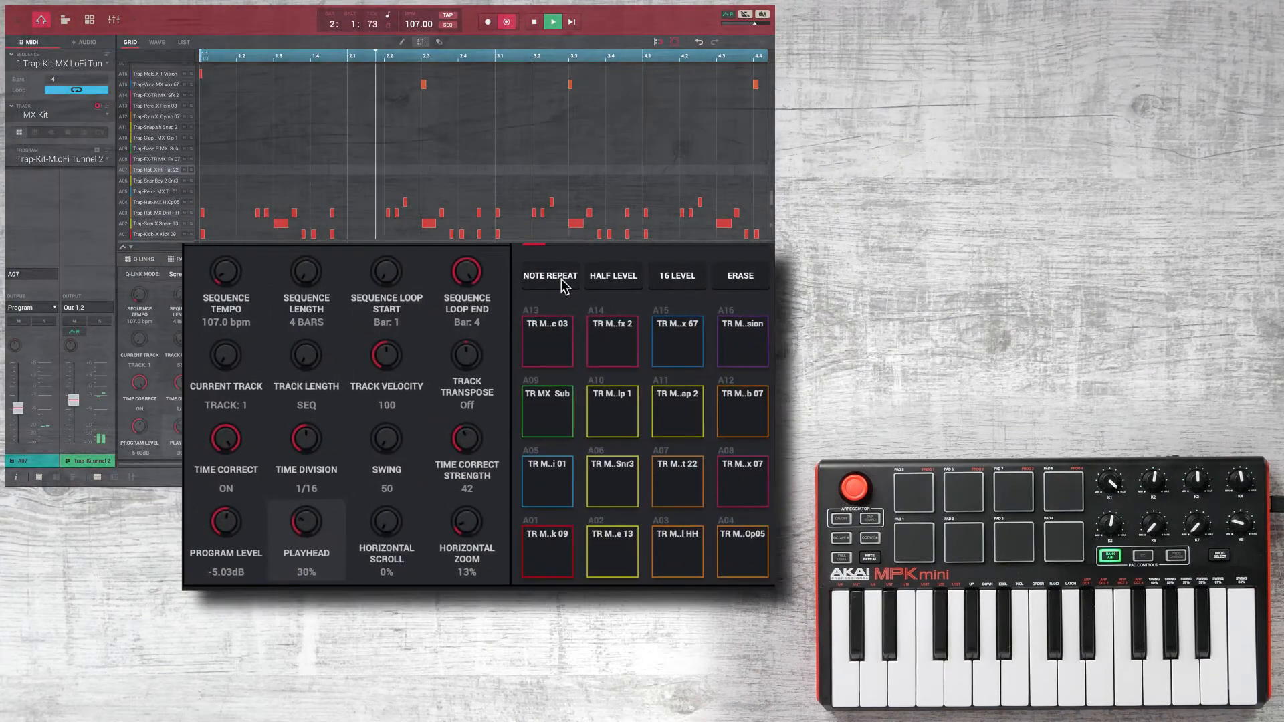
pyautogui.click(561, 279)
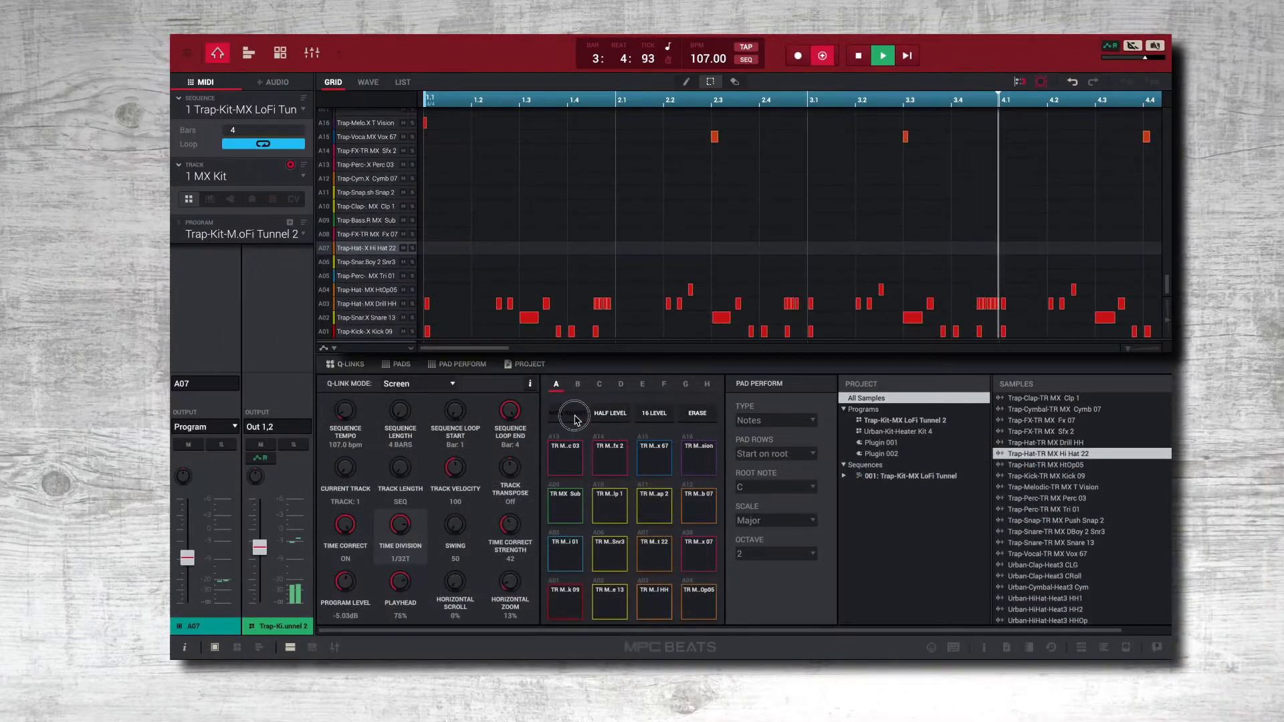
pyautogui.click(823, 58)
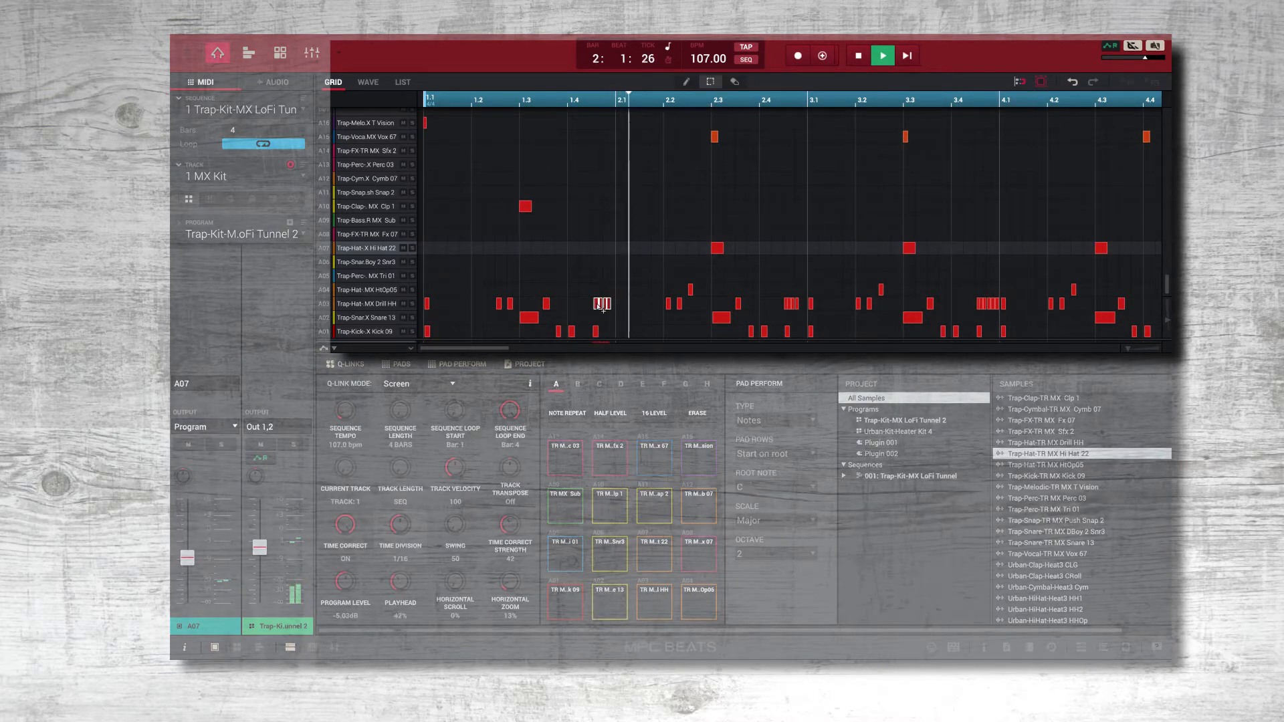
# Duplicate the Drill HH roll onto beat 2.1 and move the Hi Hat 22 note at 1.3 to the Clp 1 row.
pyautogui.moveTo(599, 298); pyautogui.dragTo(622, 307)
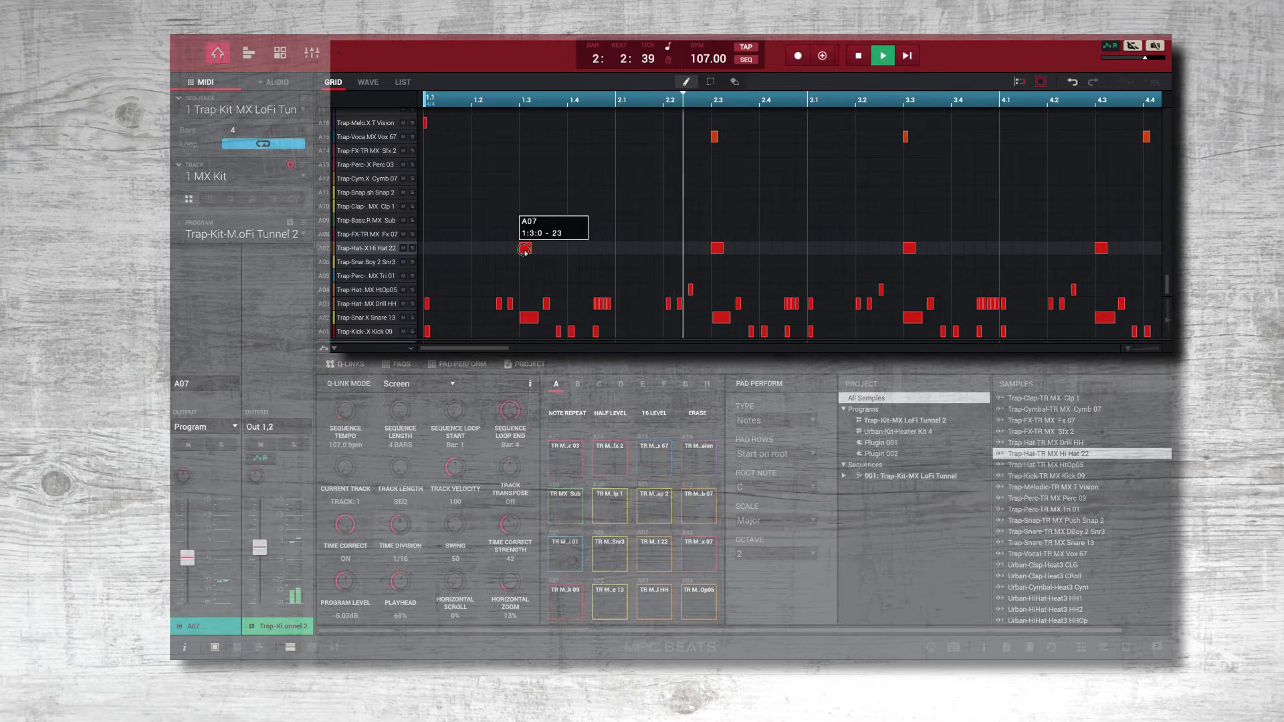
pyautogui.moveTo(525, 251); pyautogui.dragTo(526, 213)
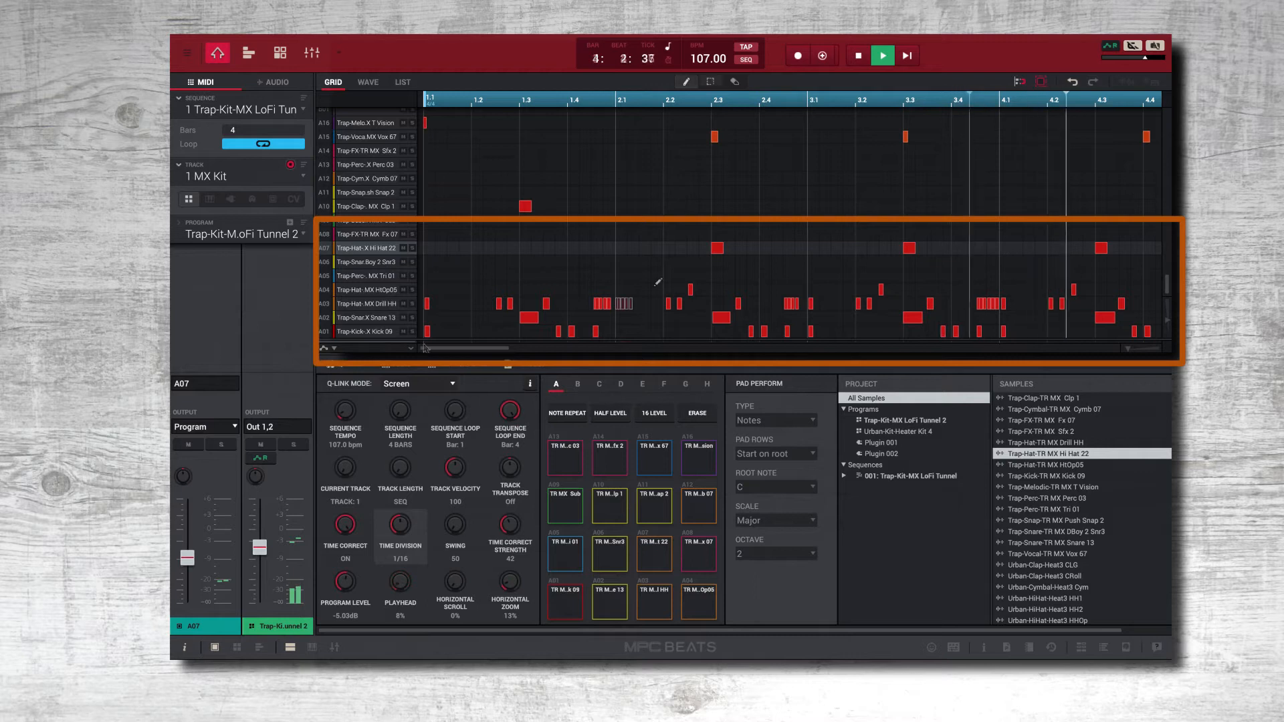
# Expand the velocity lane for the Drill HH notes and draw ramped velocities over the rolls near 2.1 and 4.1.
pyautogui.moveTo(430, 341); pyautogui.dragTo(430, 226)
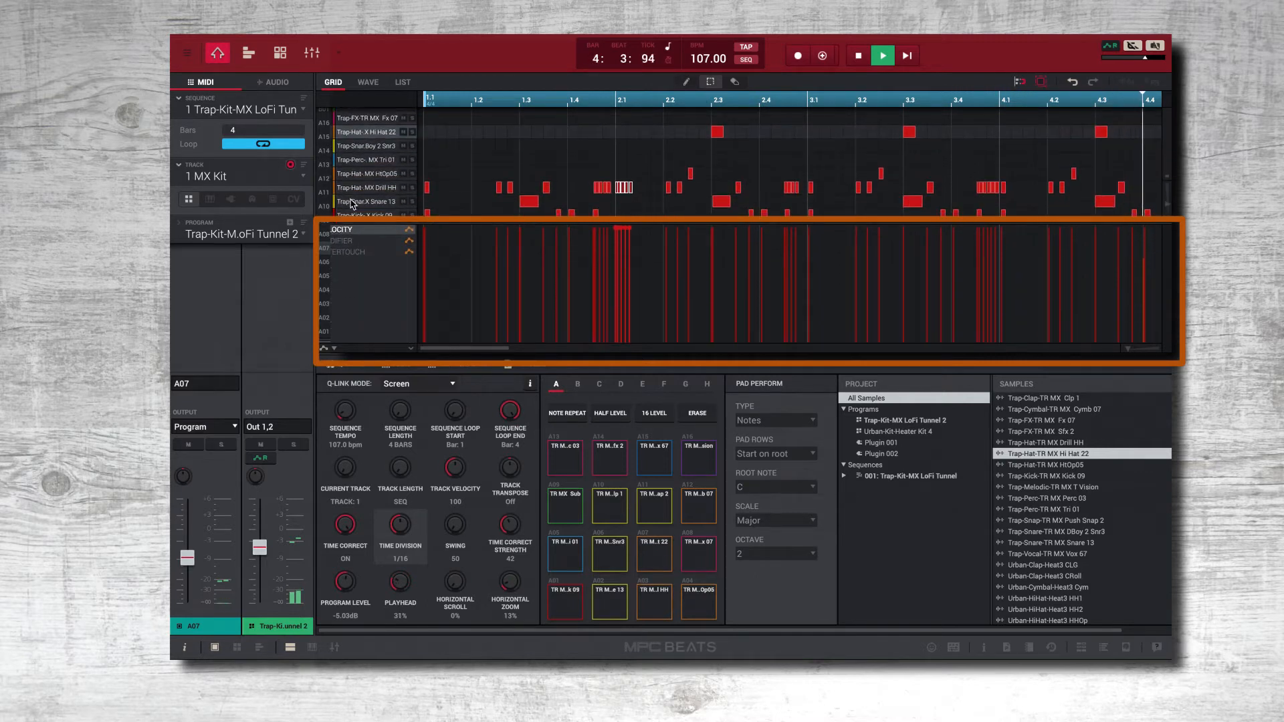
pyautogui.click(331, 193)
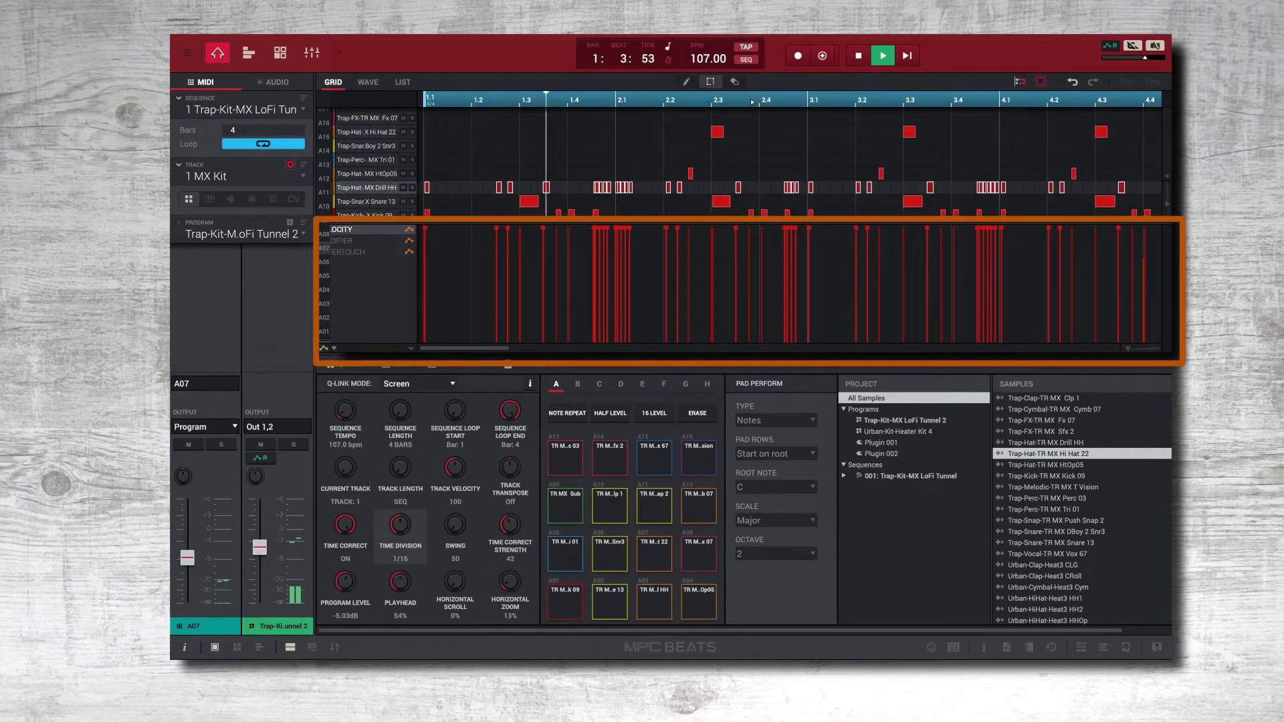
pyautogui.click(687, 82)
pyautogui.moveTo(632, 232); pyautogui.dragTo(584, 247)
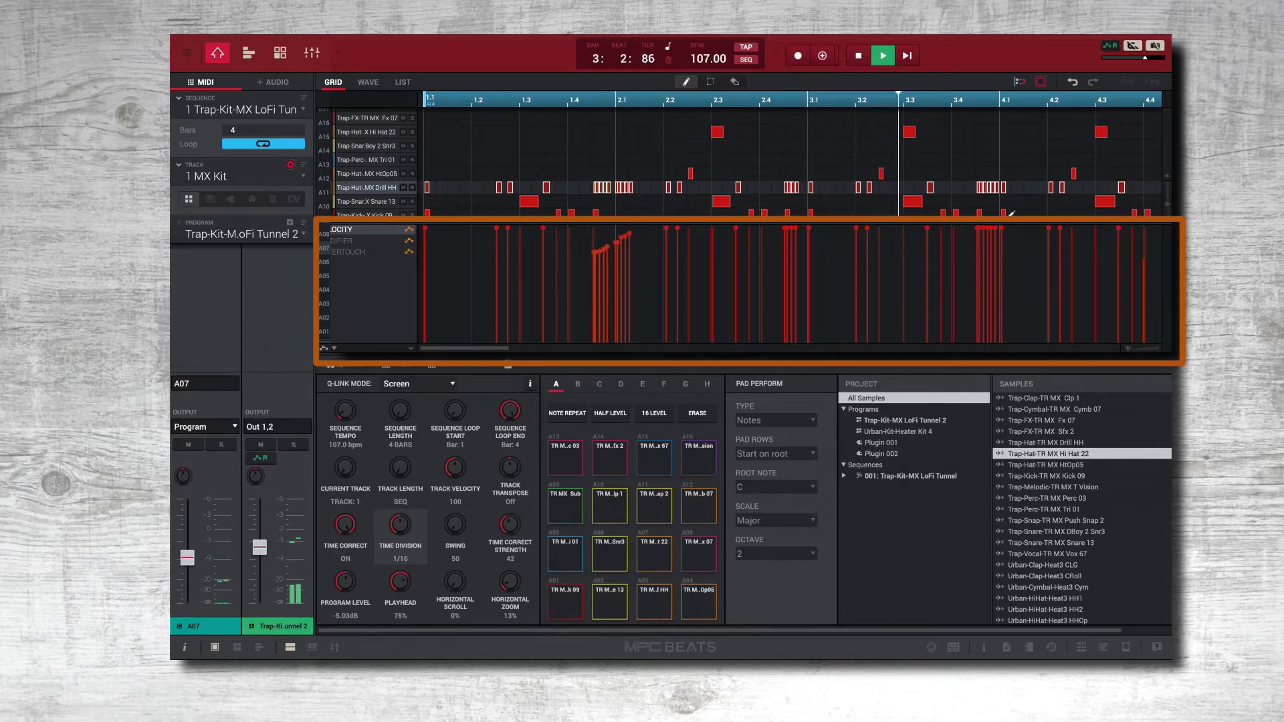
pyautogui.moveTo(976, 225); pyautogui.dragTo(1001, 274)
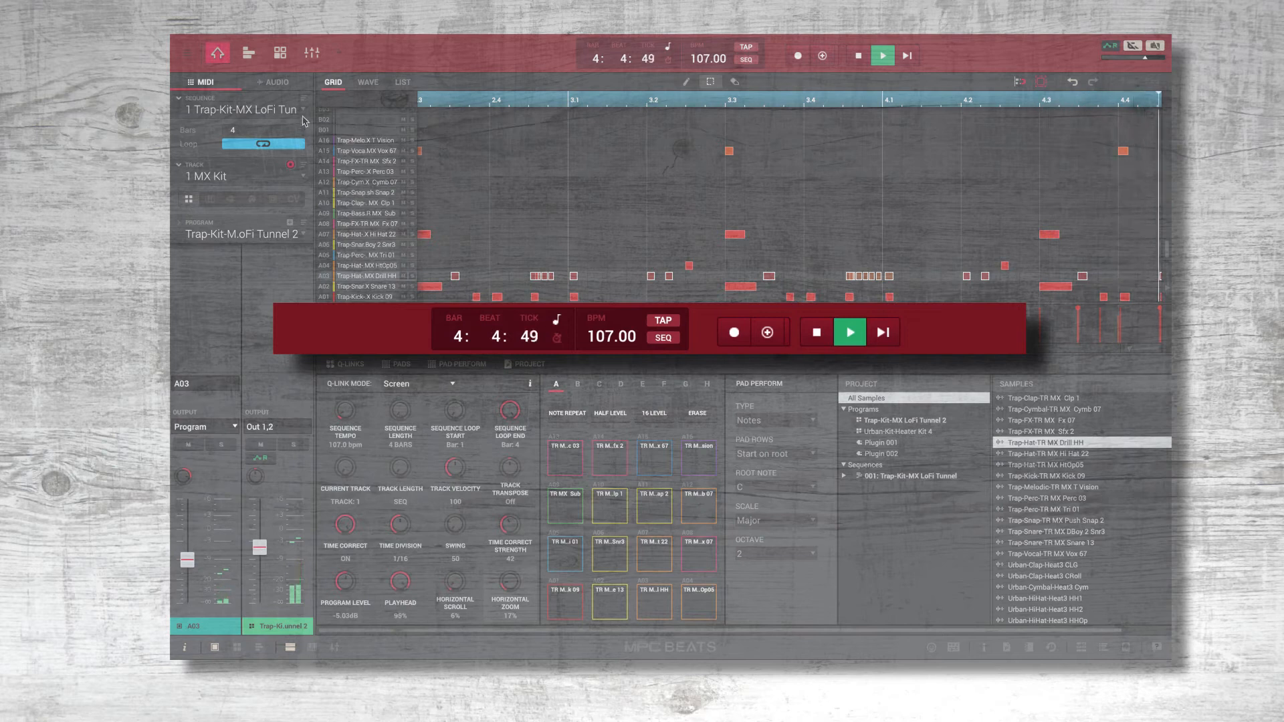
# Look through the sequence list and the MIDI track list, keeping sequence 1 and the MX Kit track selected.
pyautogui.click(823, 58)
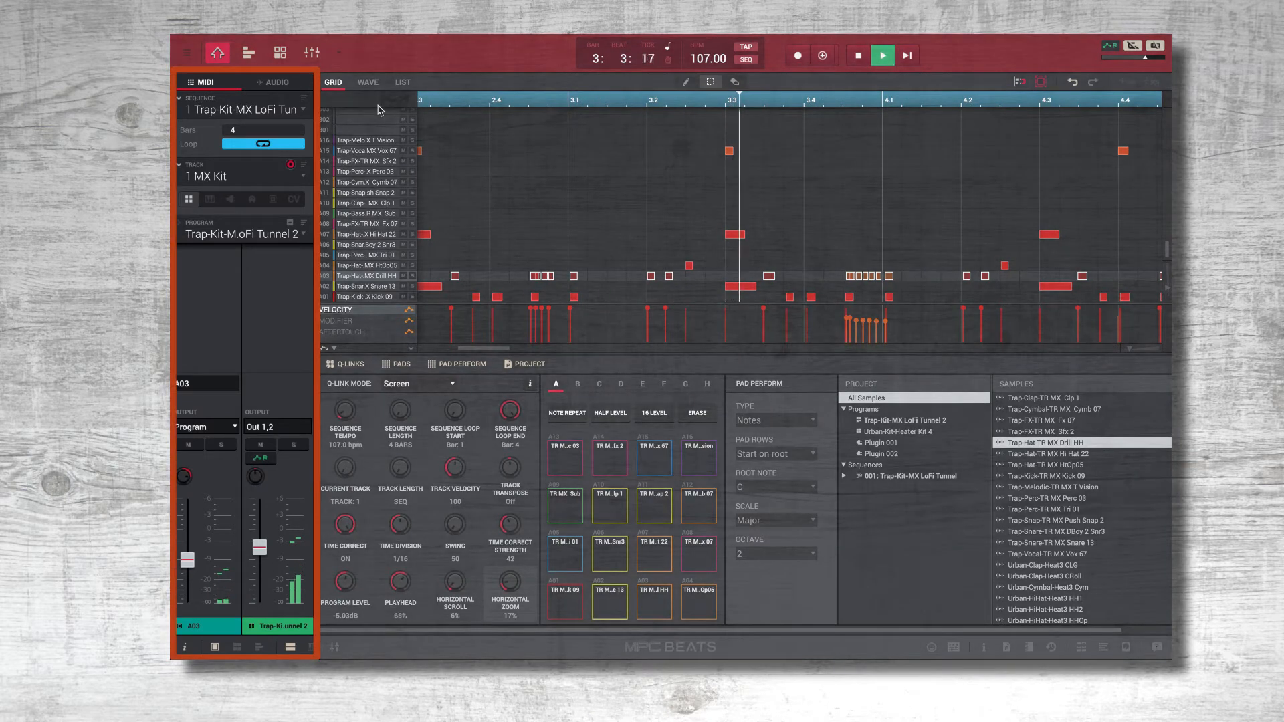
pyautogui.click(267, 110)
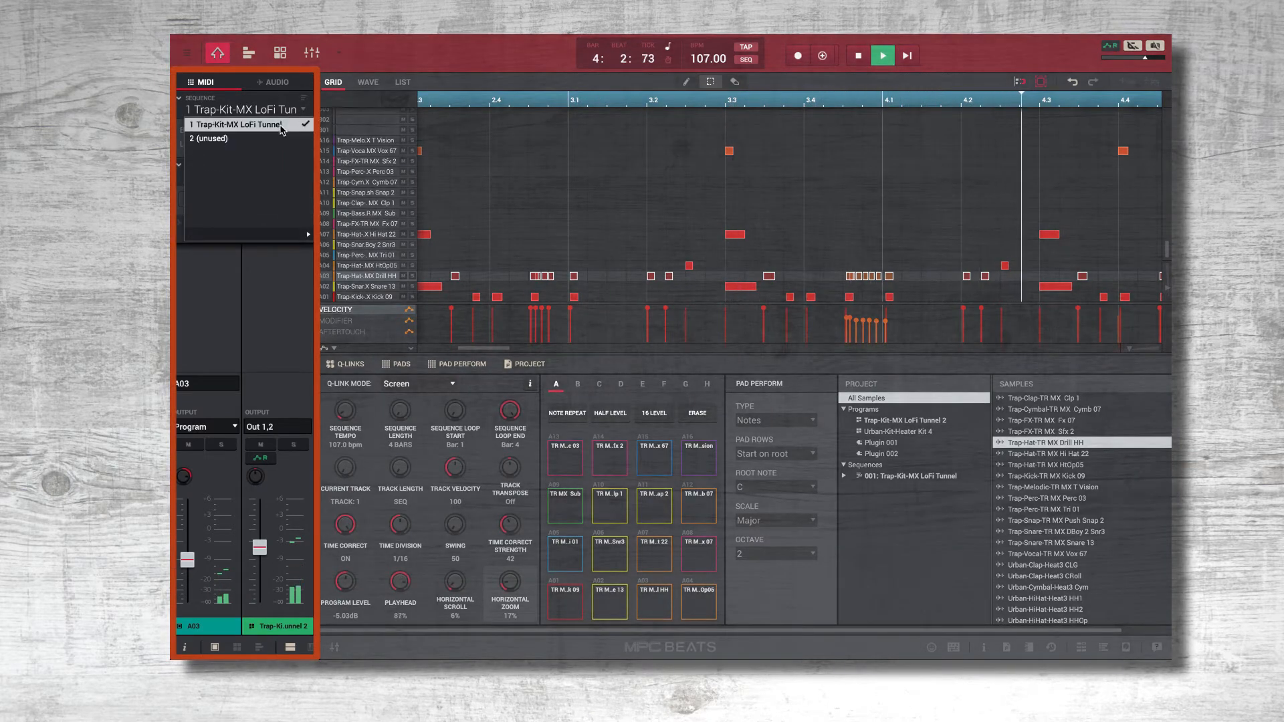
pyautogui.click(282, 127)
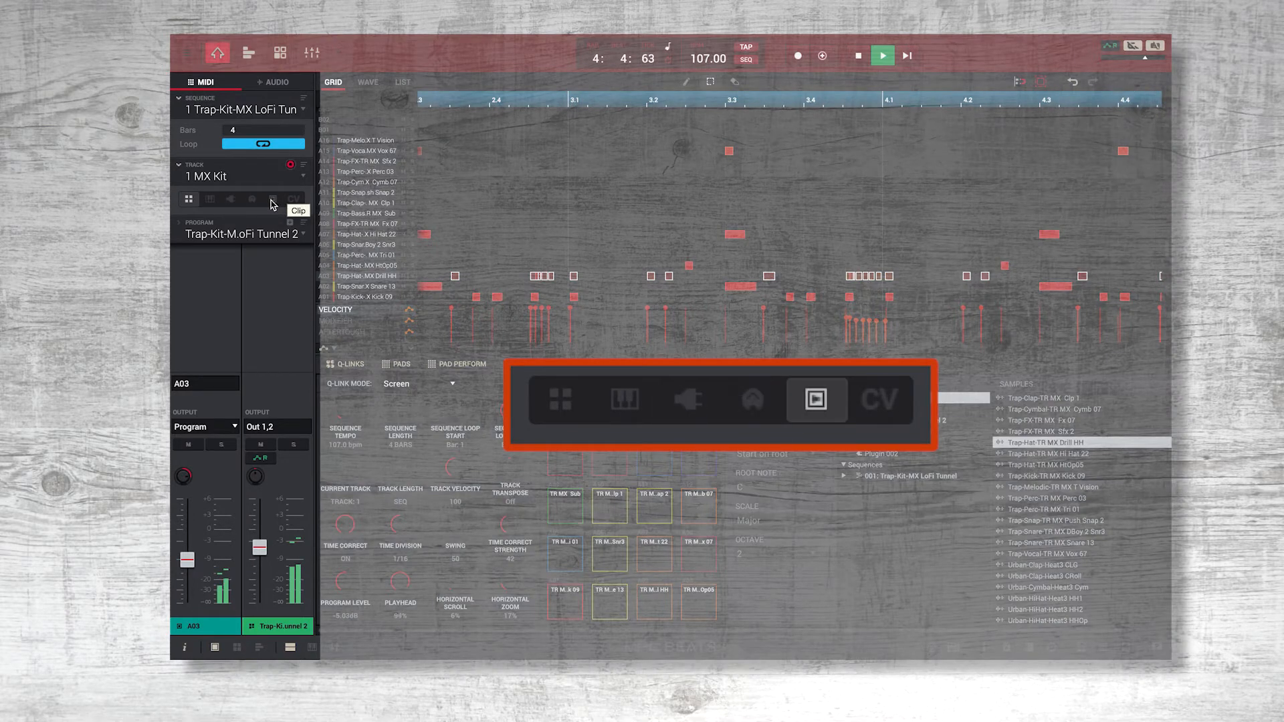
pyautogui.click(303, 177)
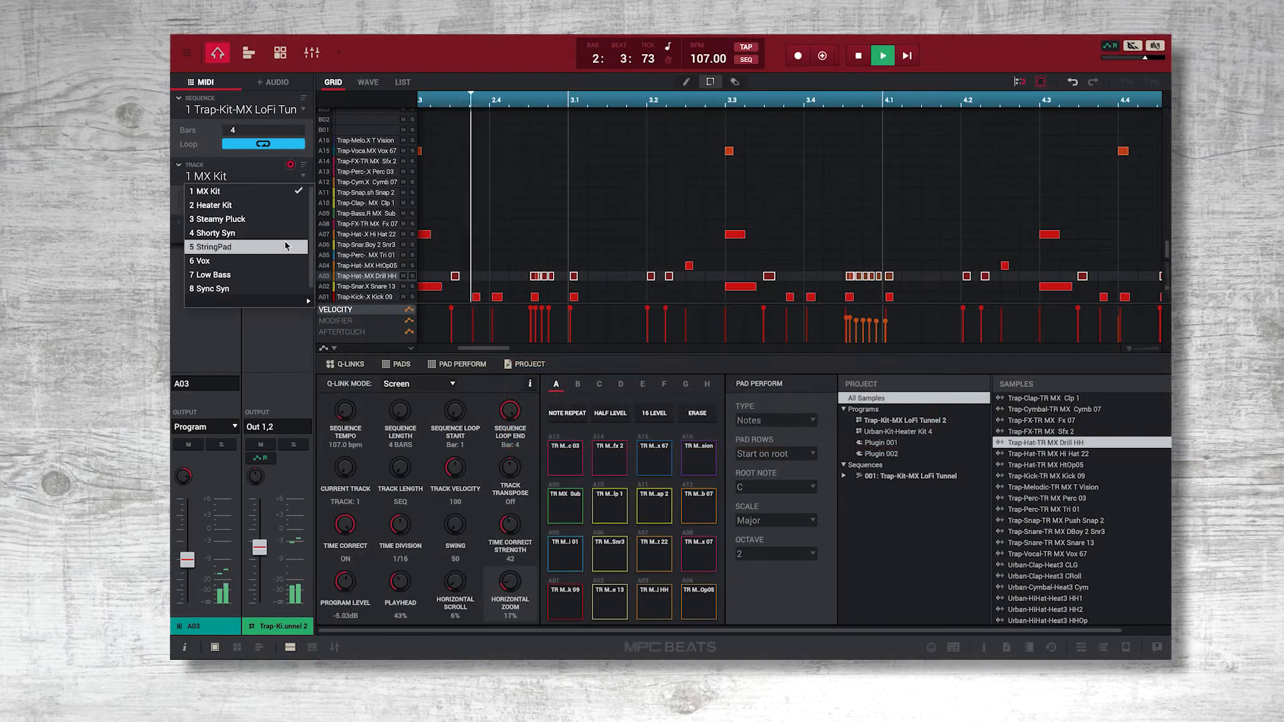
pyautogui.click(265, 166)
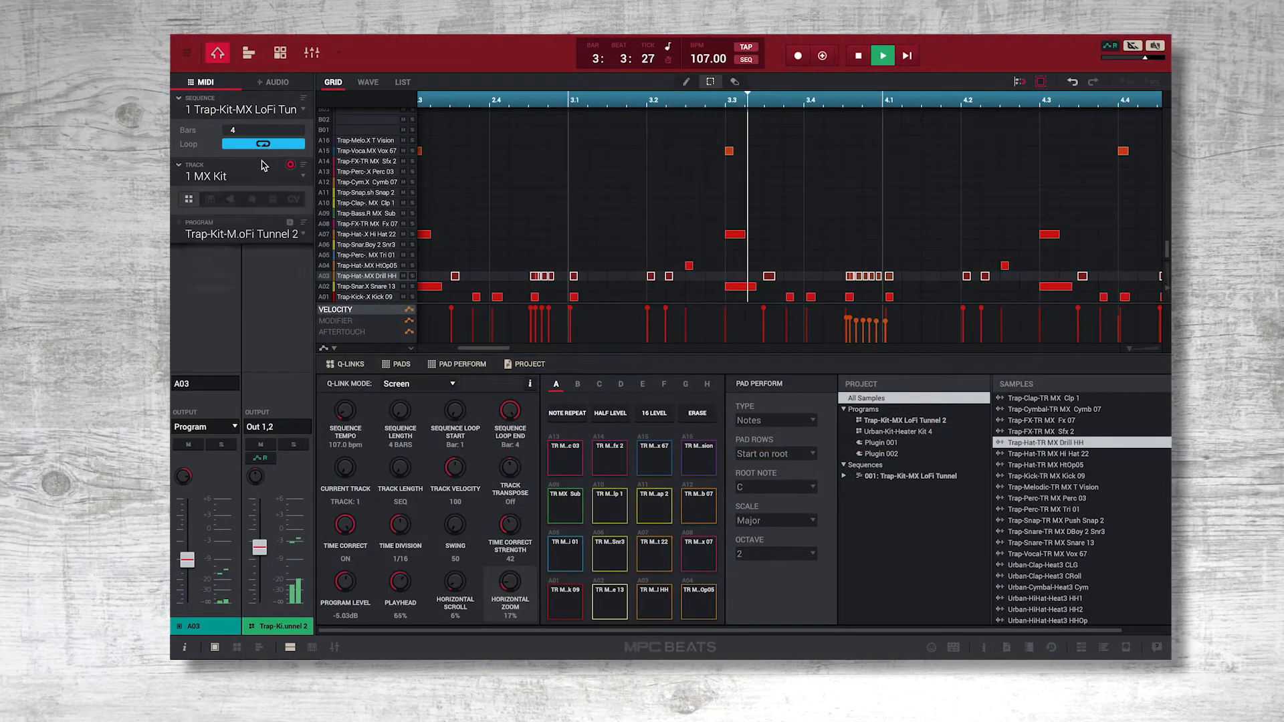
# Show audio track Audio 001 and split its Trap-Melodic region at 2.4, 3.1, 3.2 and 3.3.
pyautogui.click(281, 83)
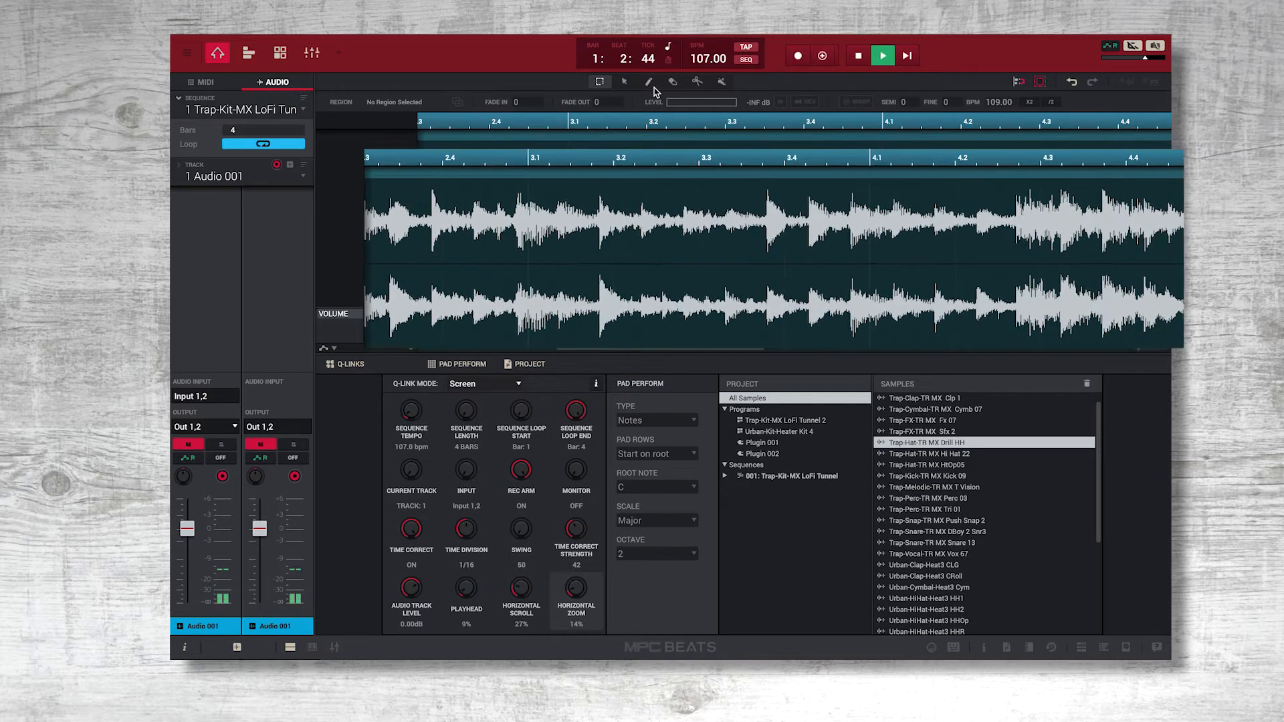
pyautogui.click(696, 81)
pyautogui.click(486, 192)
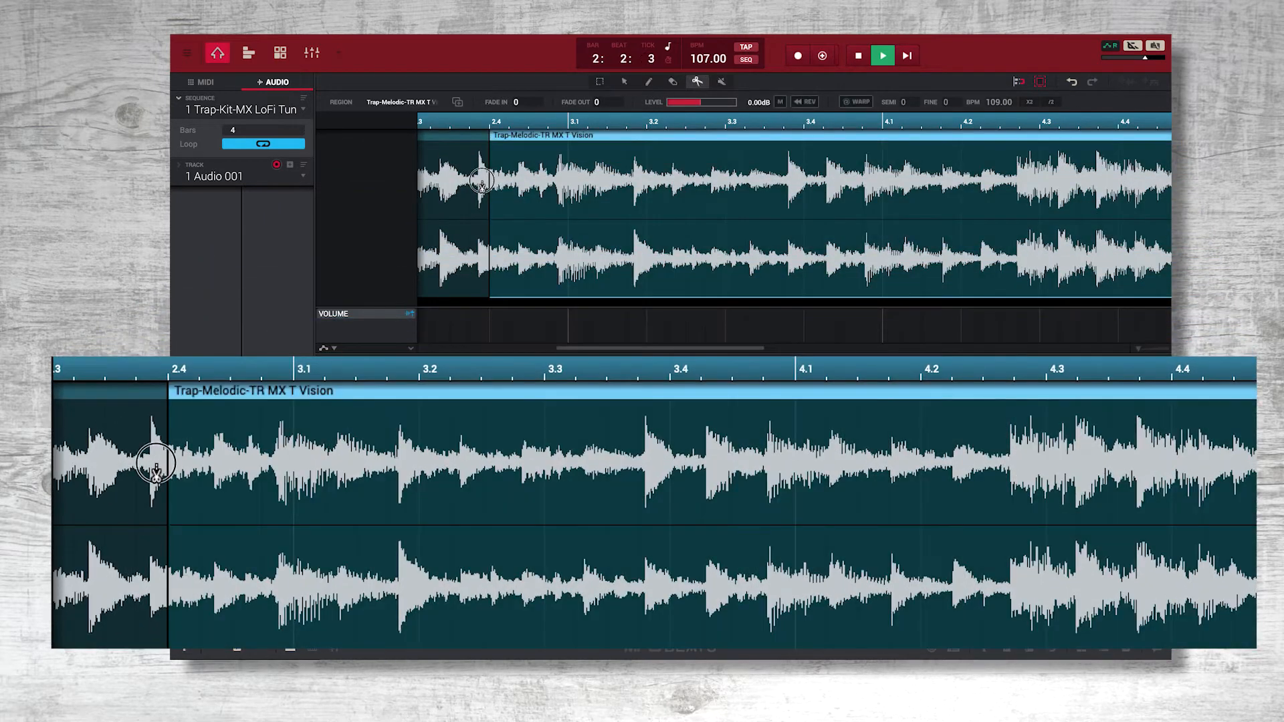
pyautogui.click(569, 198)
pyautogui.click(647, 204)
pyautogui.click(725, 207)
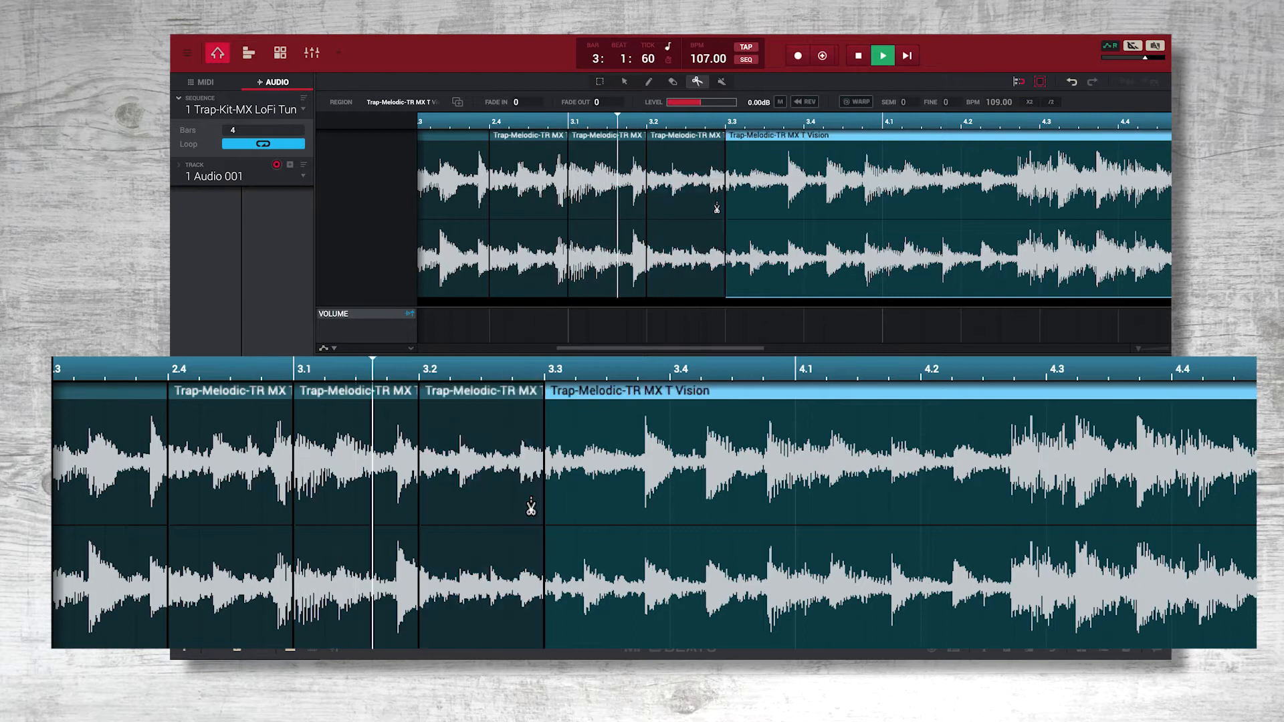
# Erase the audio slices between 3.1 and 3.3 and extend the start of the following region half a beat earlier.
pyautogui.click(673, 80)
pyautogui.click(677, 164)
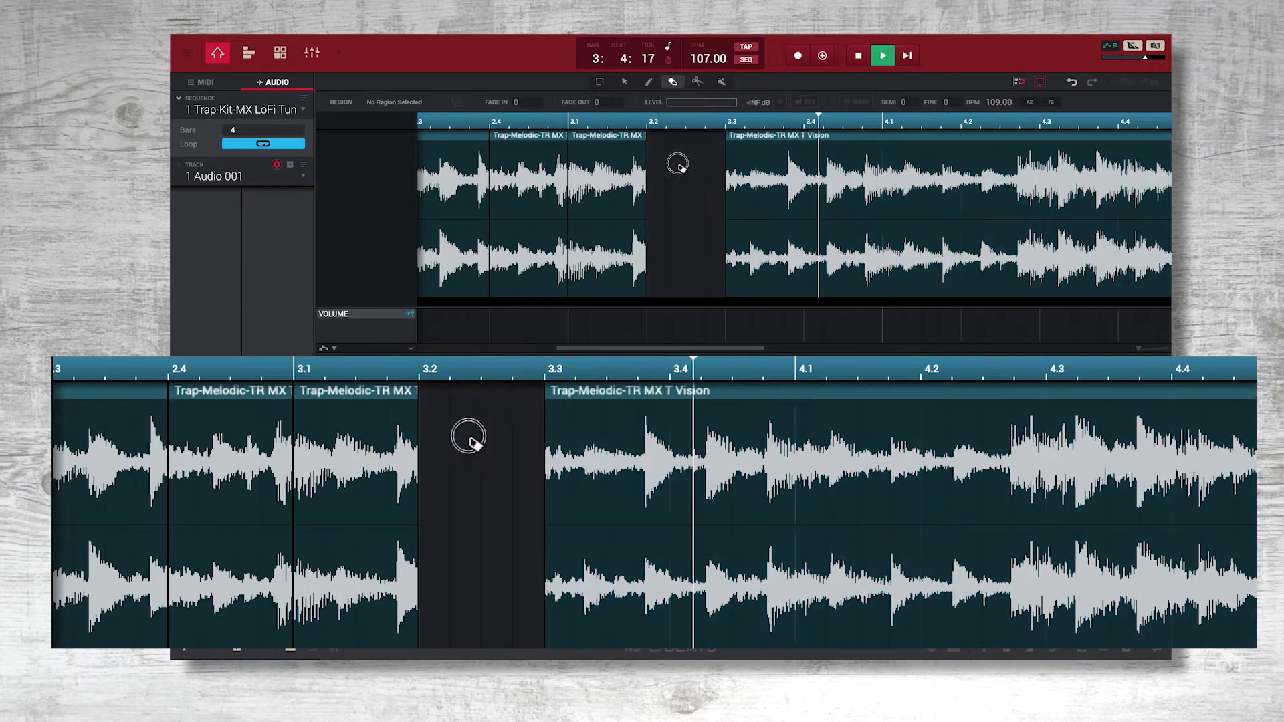
pyautogui.click(625, 81)
pyautogui.moveTo(727, 257); pyautogui.dragTo(681, 246)
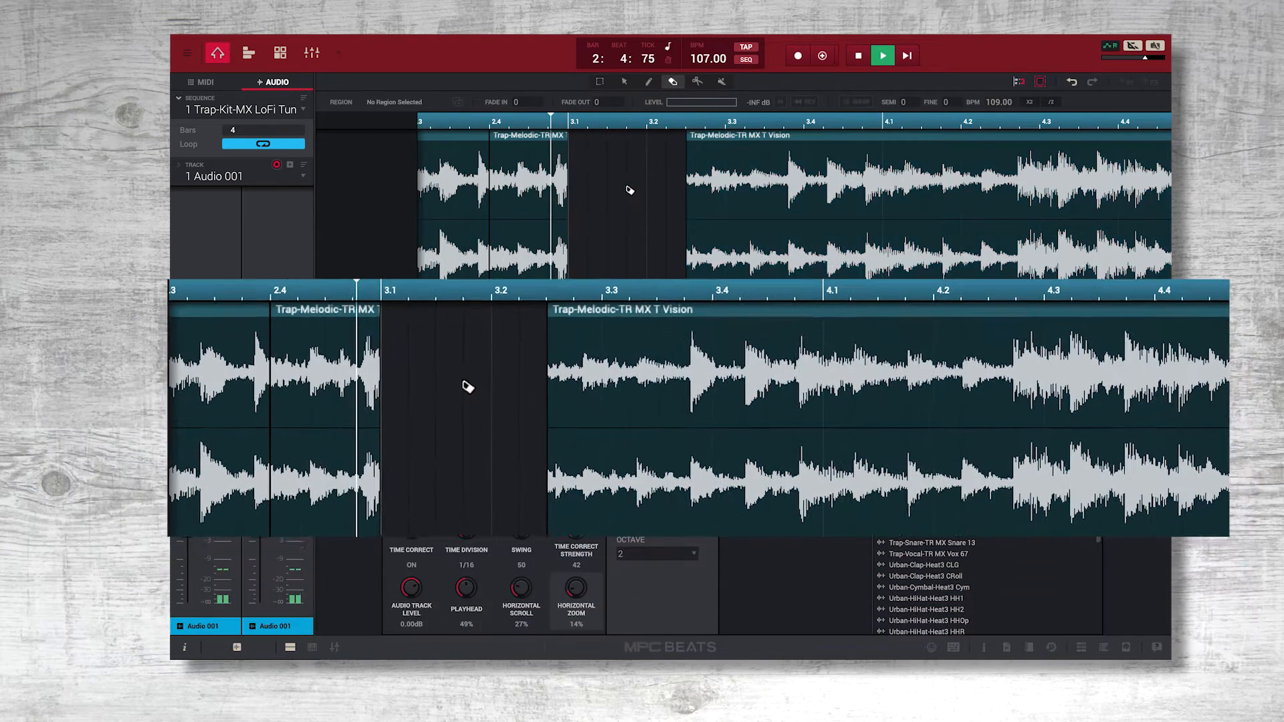
pyautogui.click(630, 192)
pyautogui.click(624, 81)
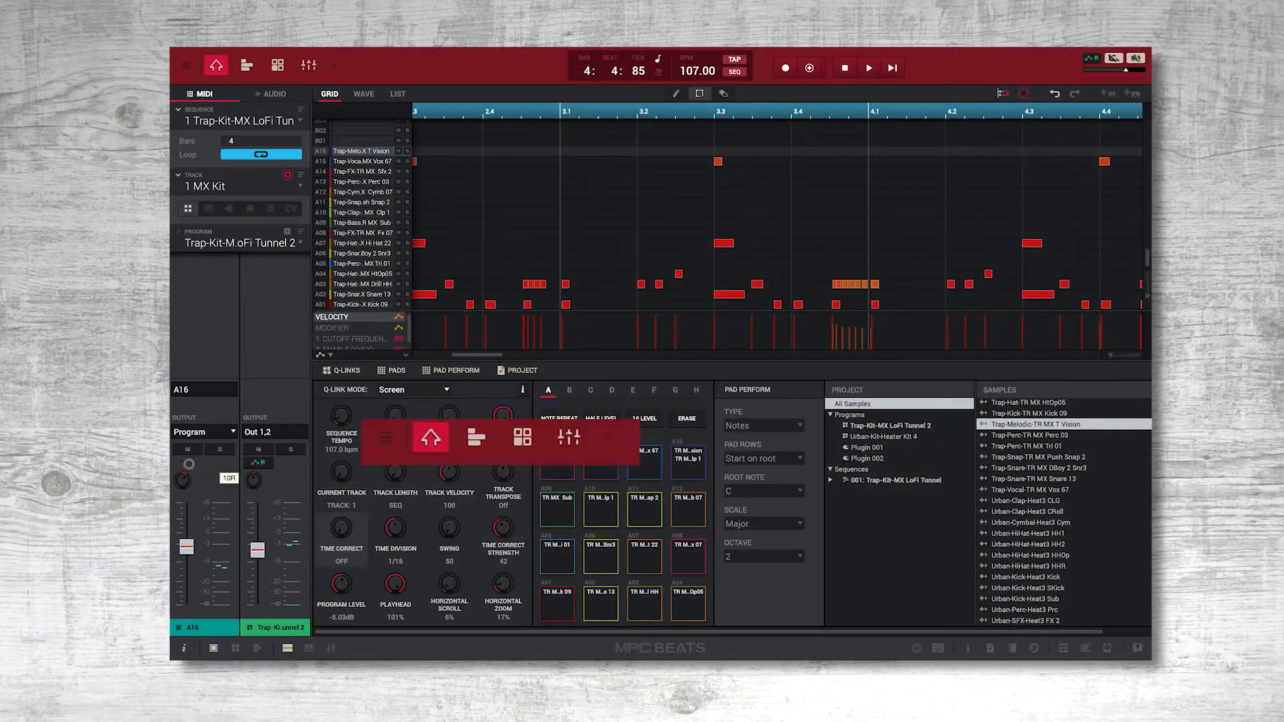
# Show the MIDI tracks in the track arrangement view and pick the Heater Kit track, followed by MX Kit.
pyautogui.click(247, 68)
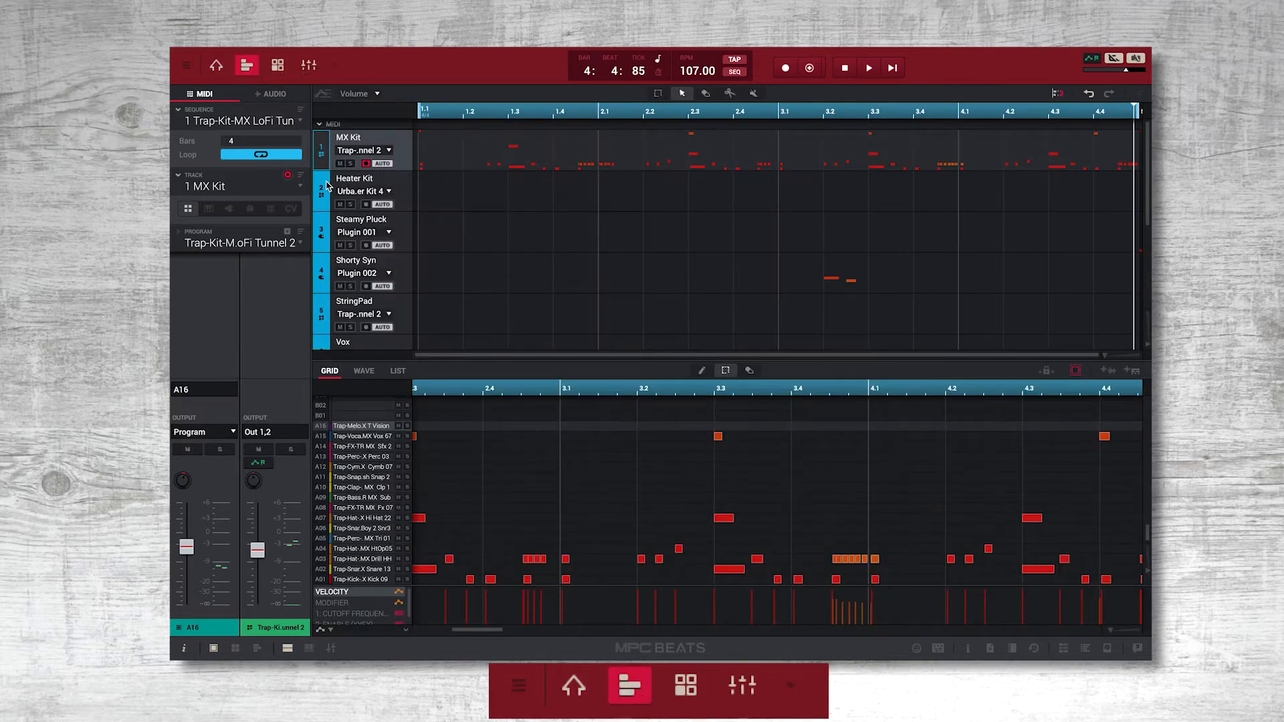
pyautogui.click(324, 187)
pyautogui.click(323, 142)
# Show the program editor and adjust the semitone tuning of pad A16's first sample layer.
pyautogui.click(278, 66)
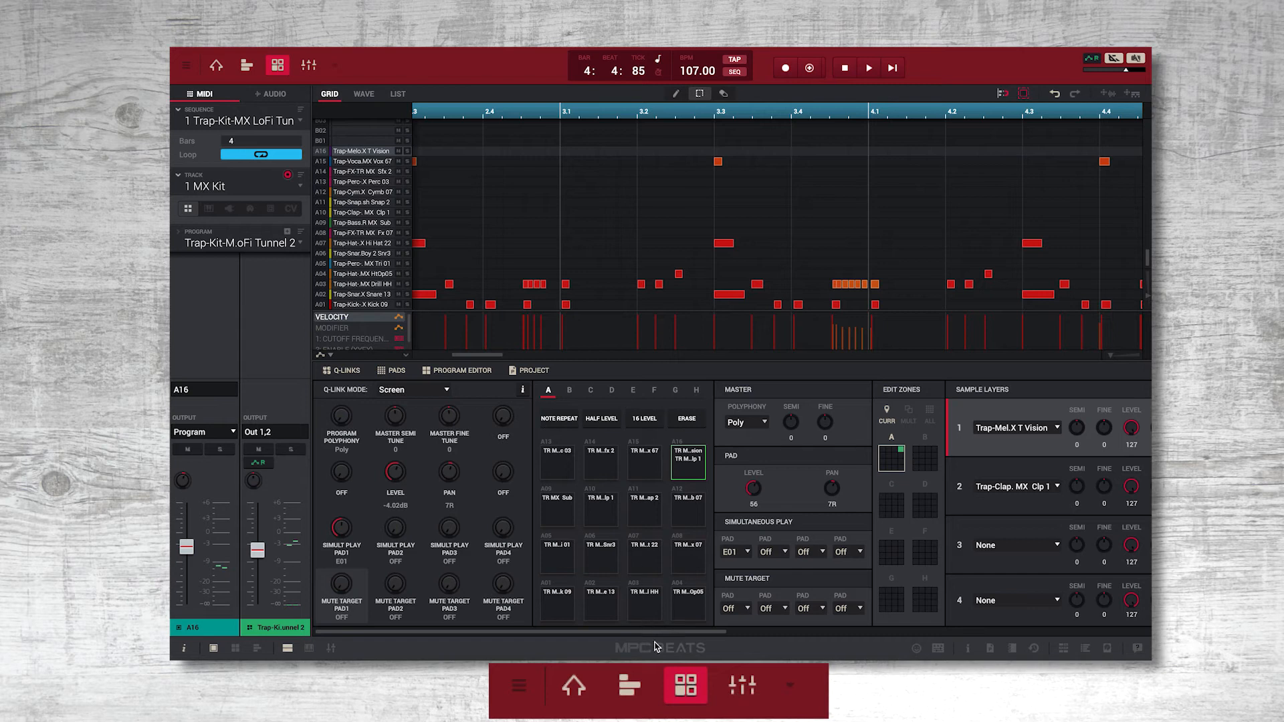
pyautogui.moveTo(661, 633); pyautogui.dragTo(880, 639)
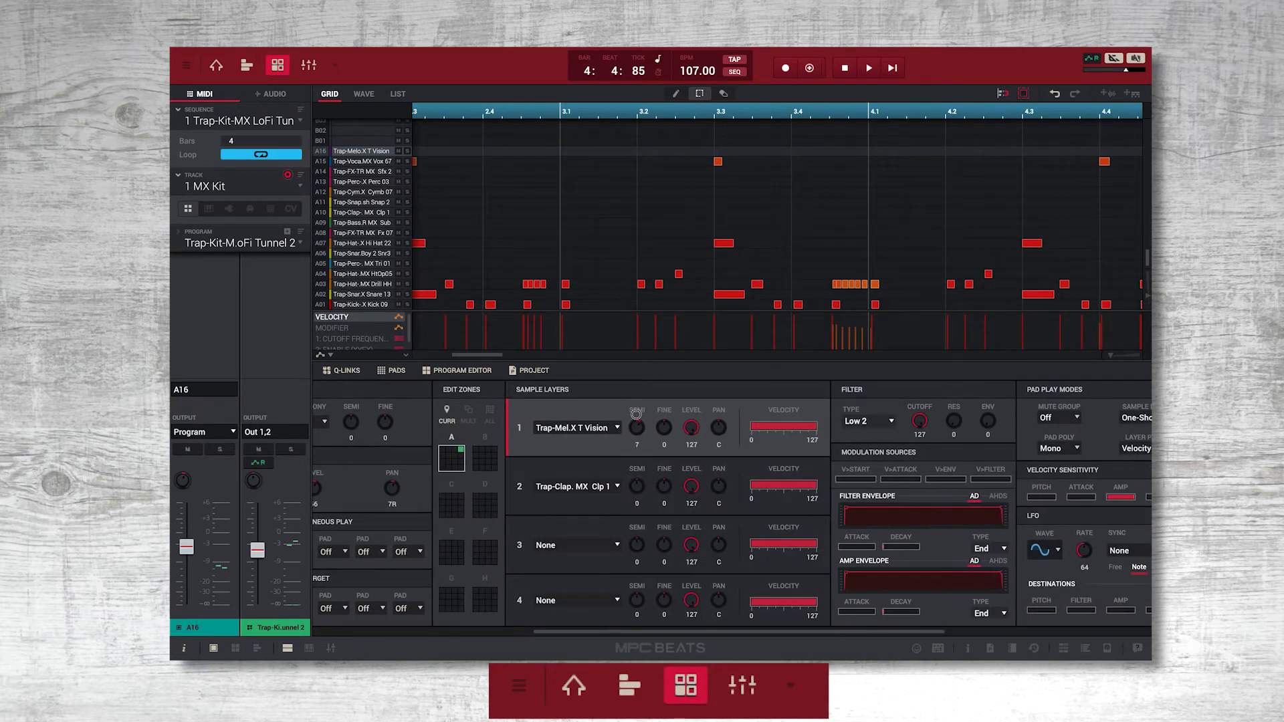
pyautogui.moveTo(636, 414); pyautogui.dragTo(636, 433)
# Assign the Trap-Perc-TR MX Perc 03 sample to pad A16's first layer and adjust the filter envelope attack.
pyautogui.click(619, 428)
pyautogui.click(614, 452)
pyautogui.moveTo(846, 547); pyautogui.dragTo(831, 532)
# In the channel mixer, raise the Urban-Kit-Heater Kit 4 fader and browse EQ/Filter and Dynamics effects for its second insert slot.
pyautogui.click(306, 65)
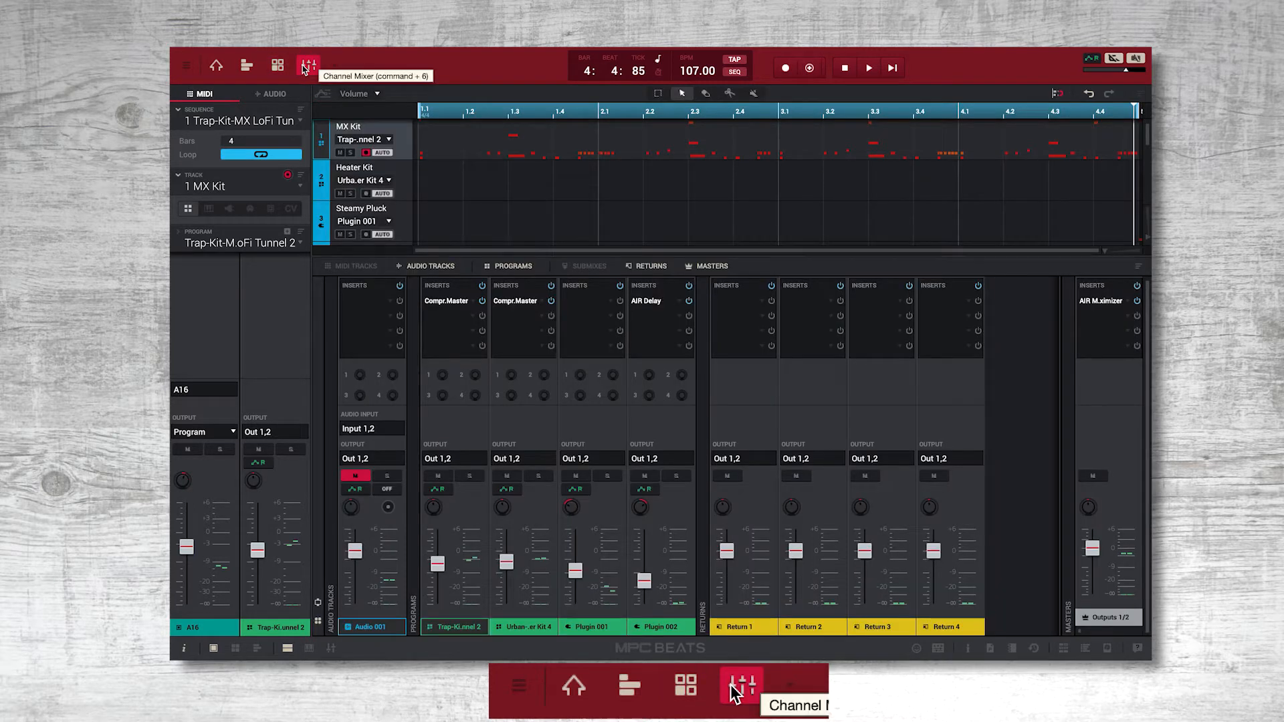
pyautogui.moveTo(506, 562); pyautogui.dragTo(506, 546)
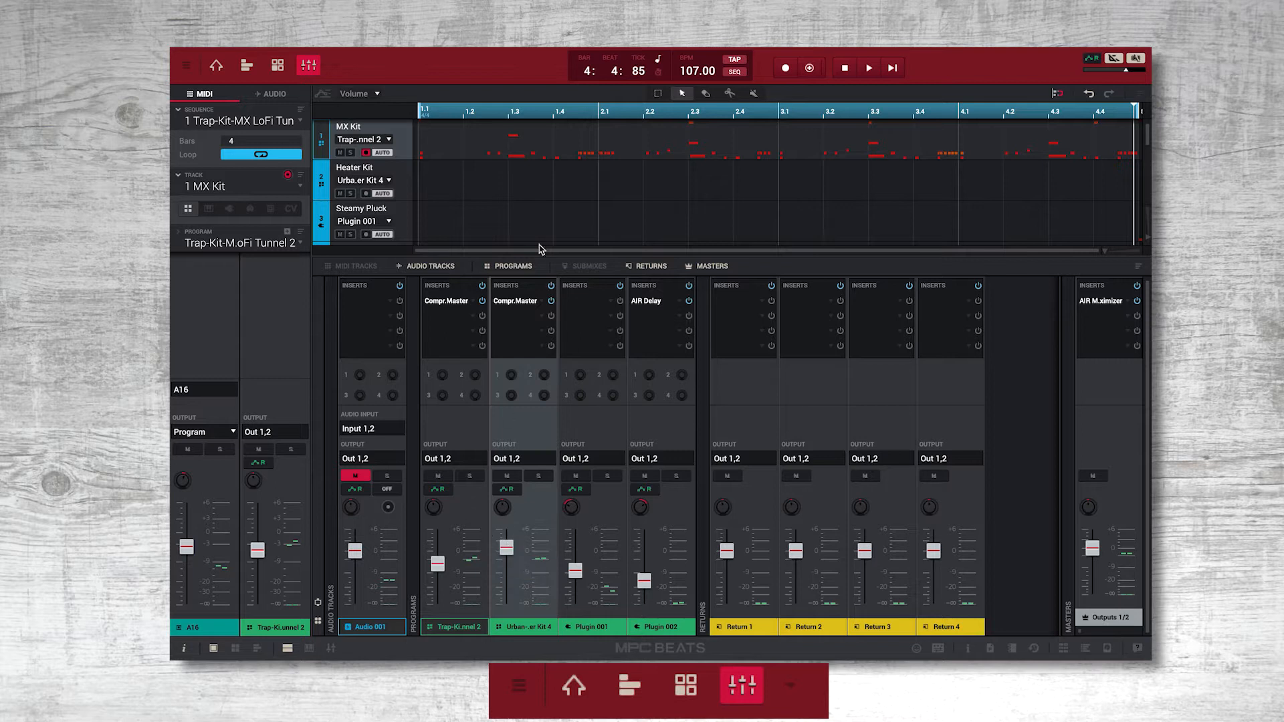
pyautogui.click(516, 315)
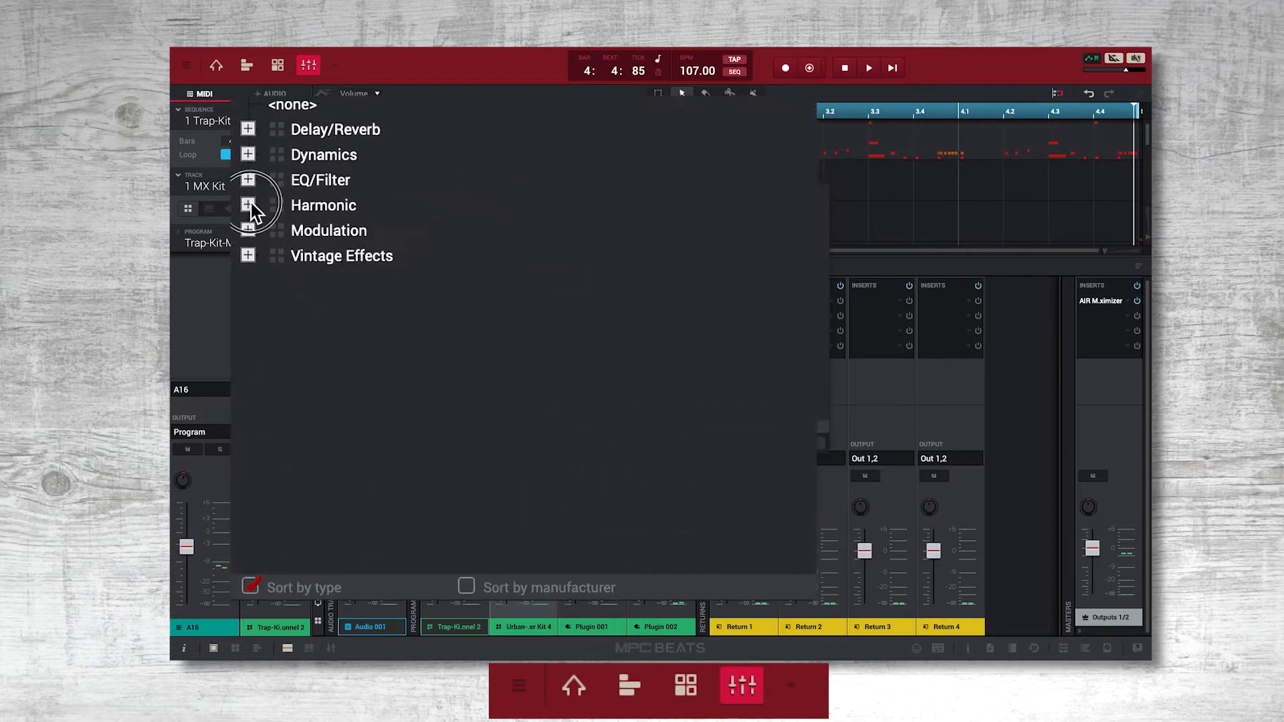
pyautogui.click(249, 179)
pyautogui.click(248, 154)
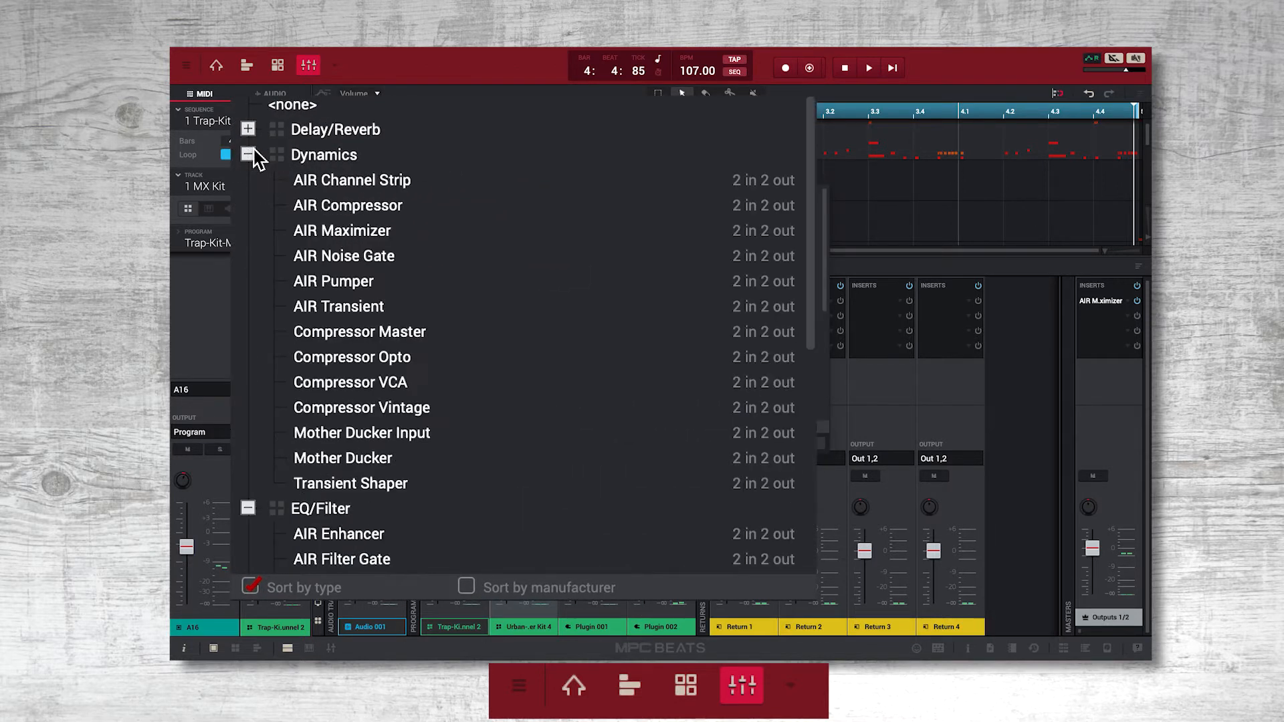
pyautogui.click(468, 332)
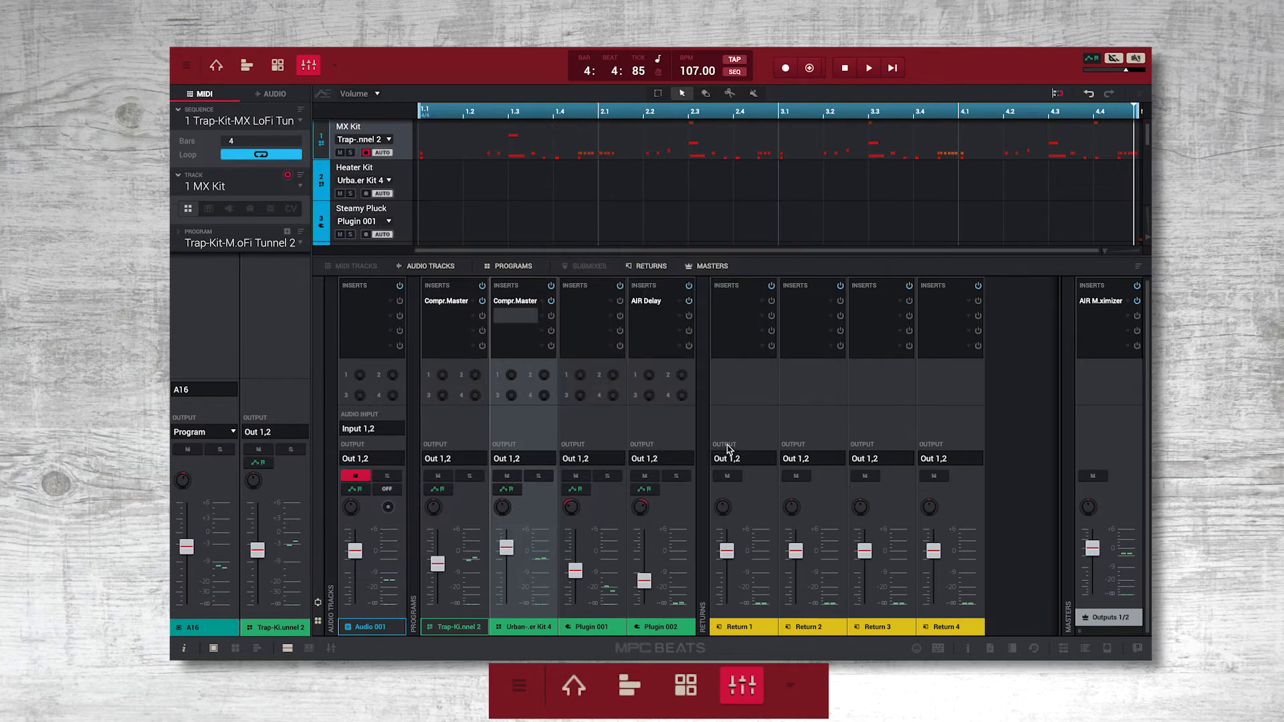
# Return to the main mode and set the Q-Link mode to Pad Scene.
pyautogui.click(216, 65)
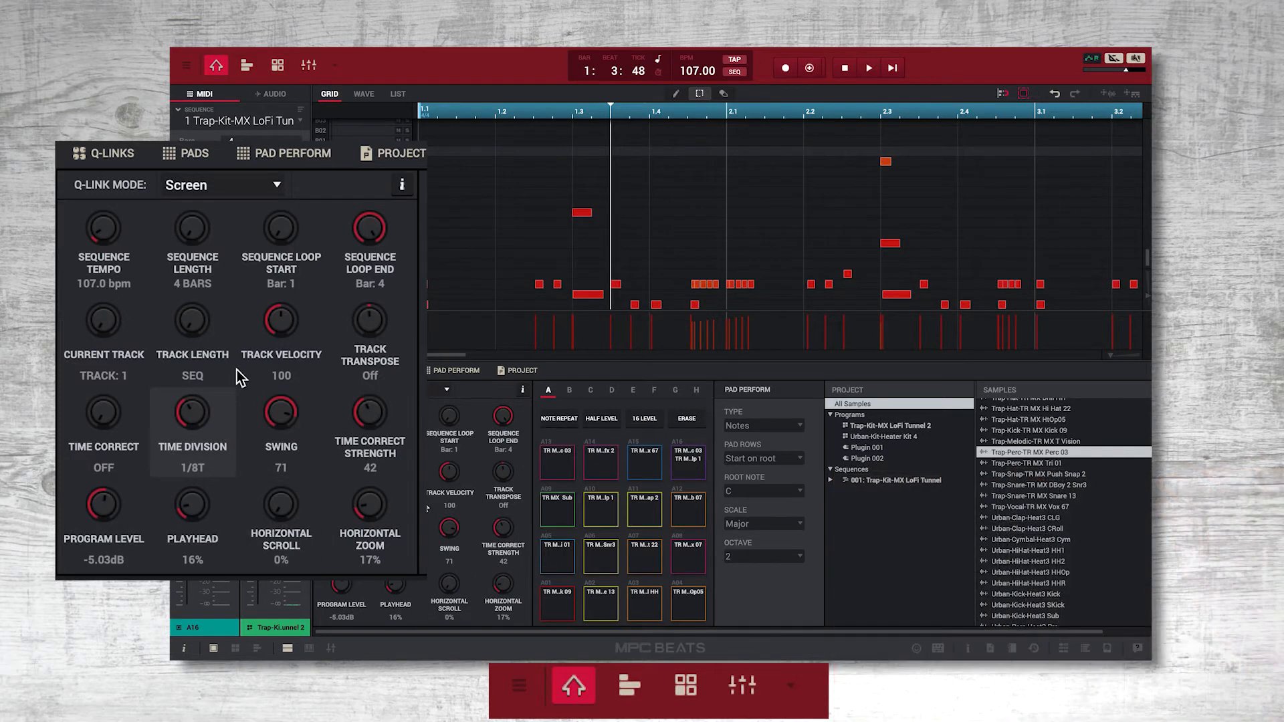
pyautogui.click(268, 186)
pyautogui.click(257, 239)
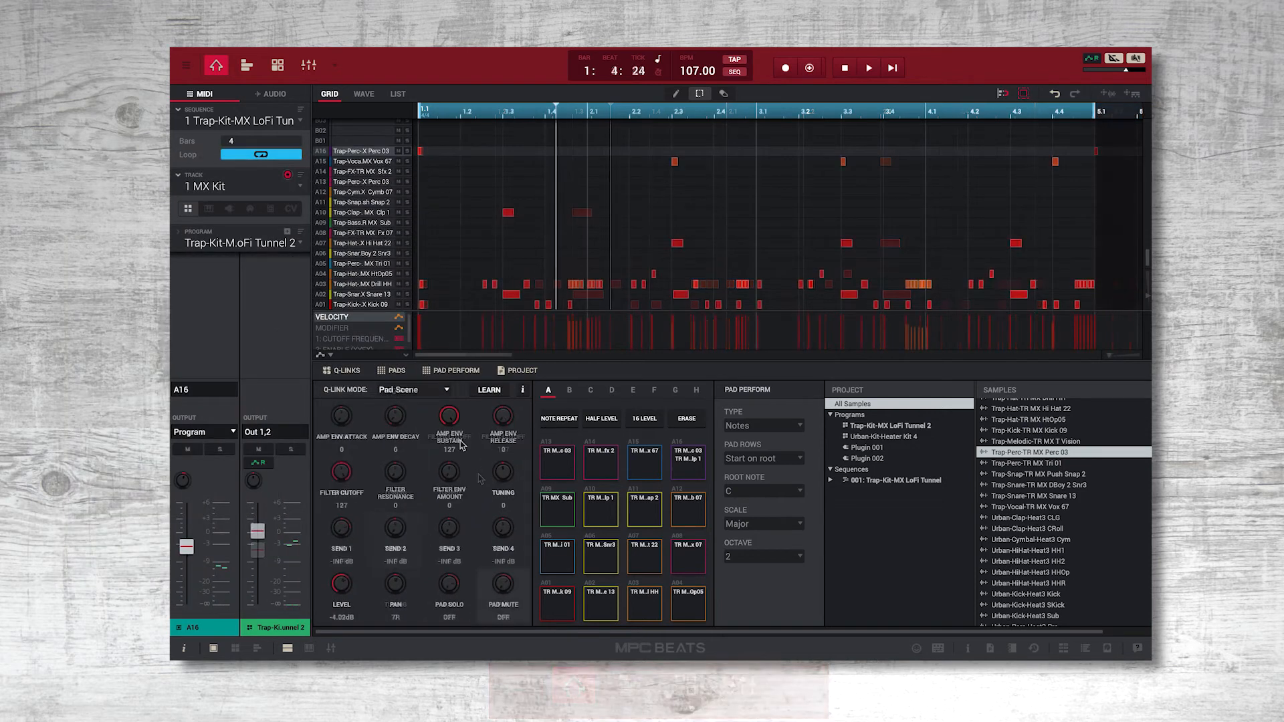
# Show the content browser and preview HipHop kits from MPC Beats Producer Kits, including MSXII Coolin Kit and NuSkillz Exp Demo 1.
pyautogui.click(1084, 649)
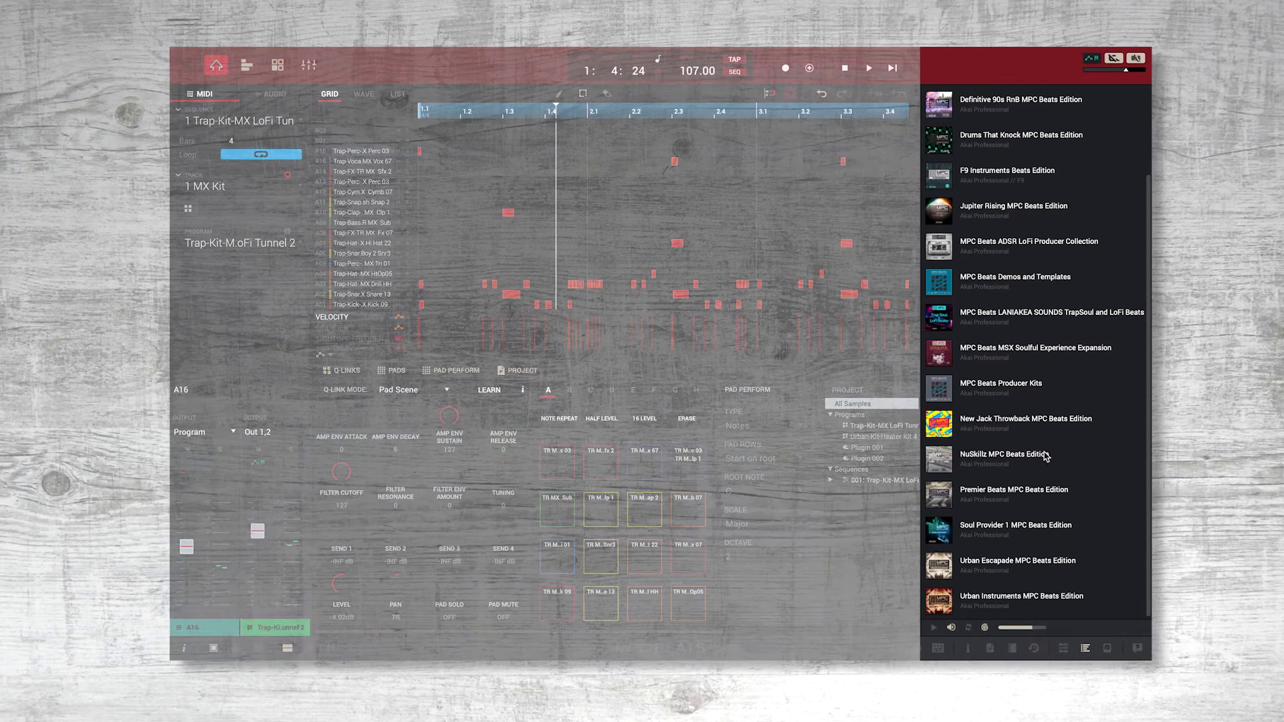
pyautogui.click(1017, 391)
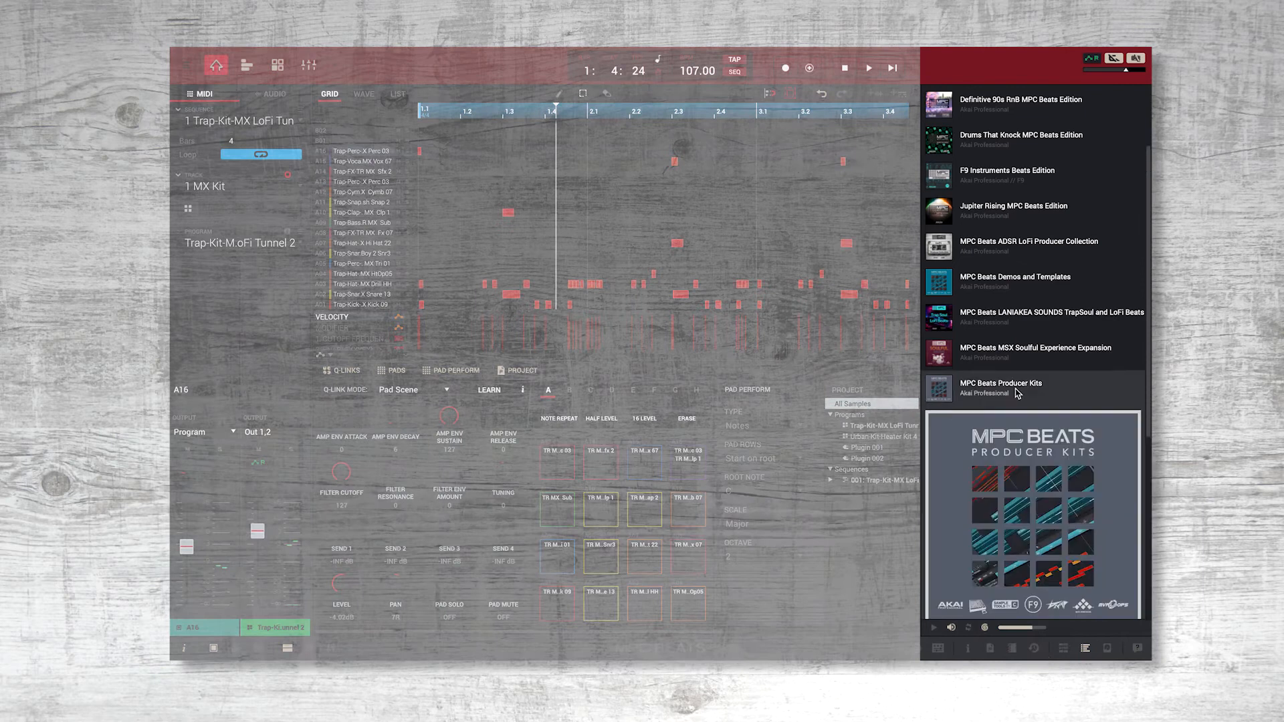
pyautogui.click(954, 421)
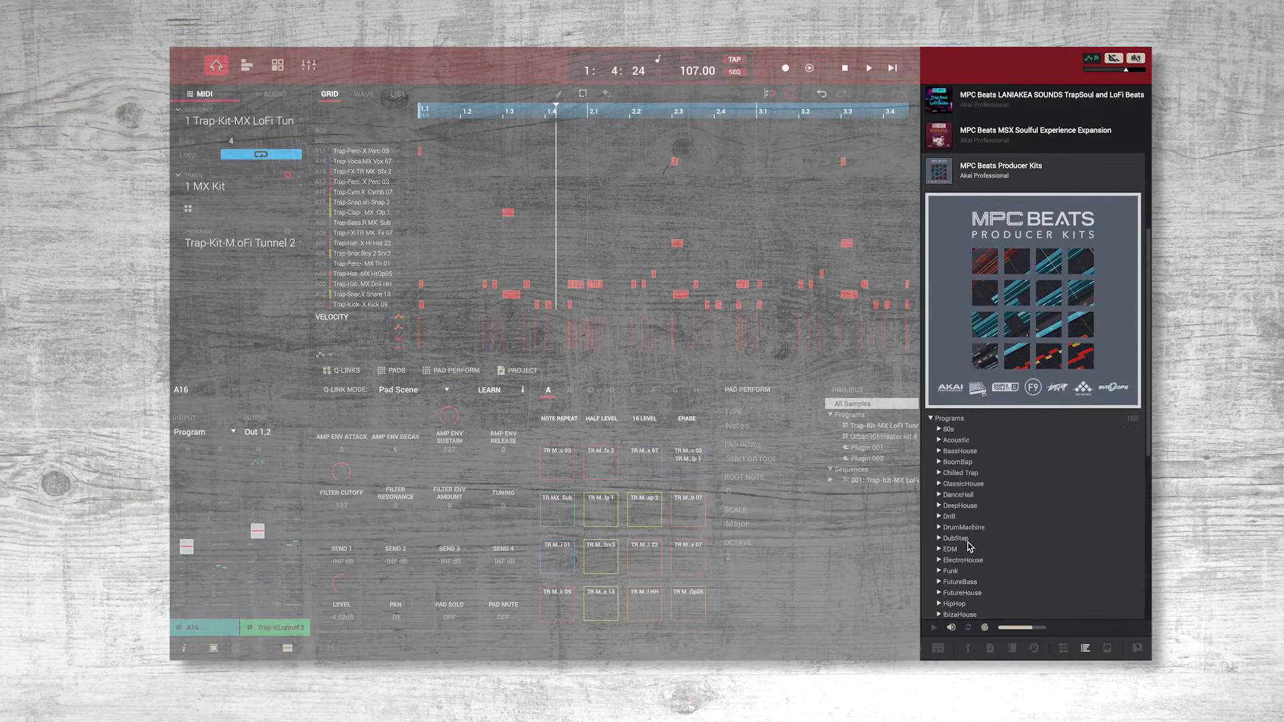
pyautogui.scroll(-3, 966, 541)
pyautogui.click(954, 511)
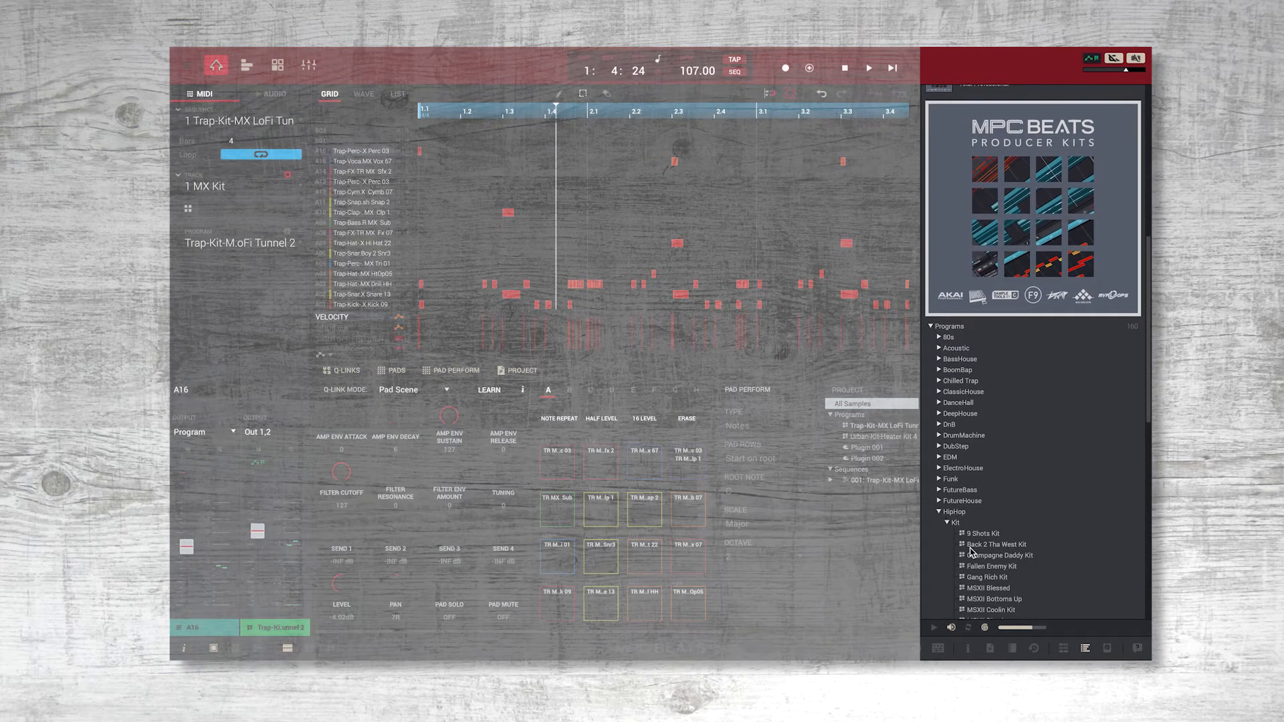
pyautogui.scroll(-3, 969, 508)
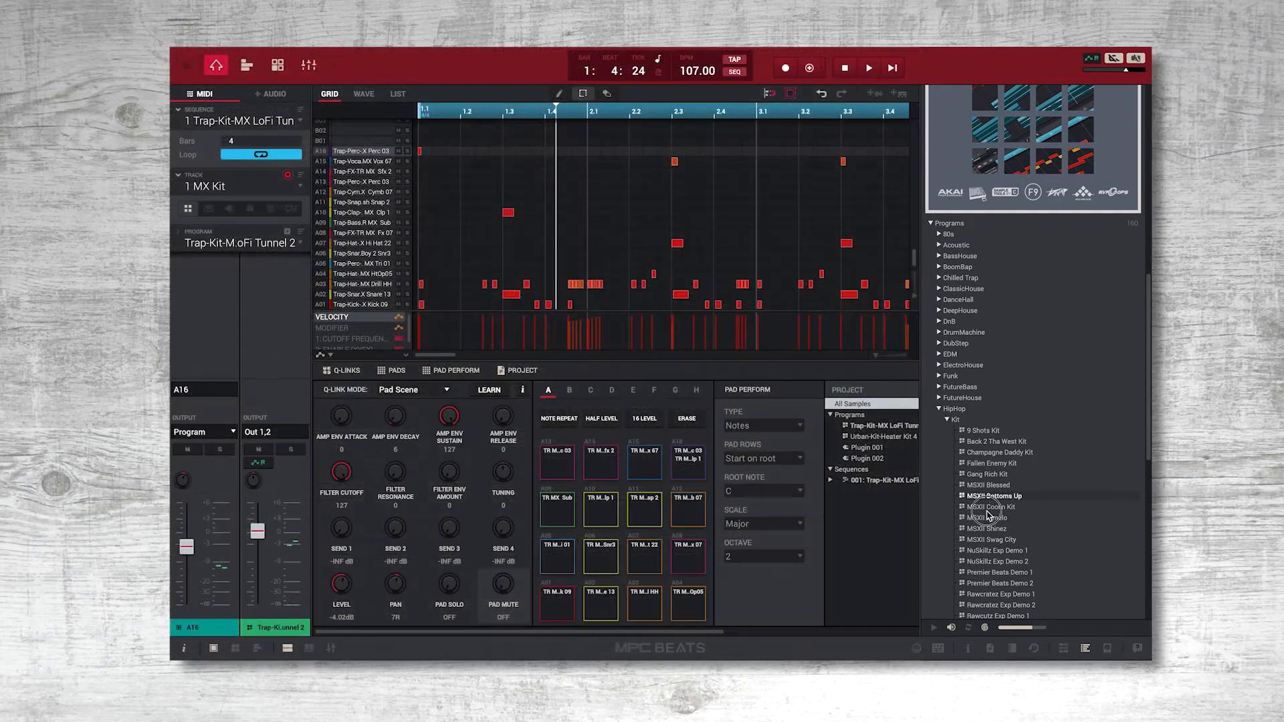
pyautogui.click(989, 508)
pyautogui.click(990, 551)
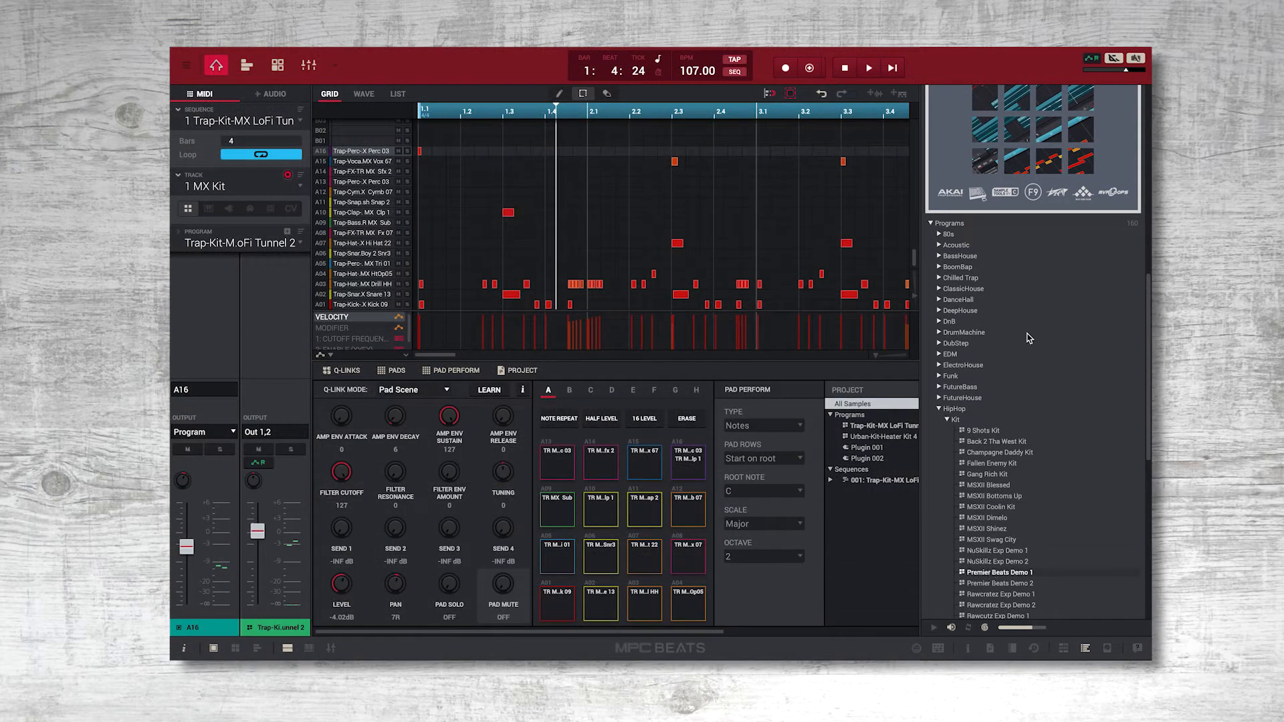
# Expand the Araab Trap Soul expansion and preview its TrapSoul kit programs, including AM Down 127.
pyautogui.scroll(15, 1028, 337)
pyautogui.scroll(3, 989, 209)
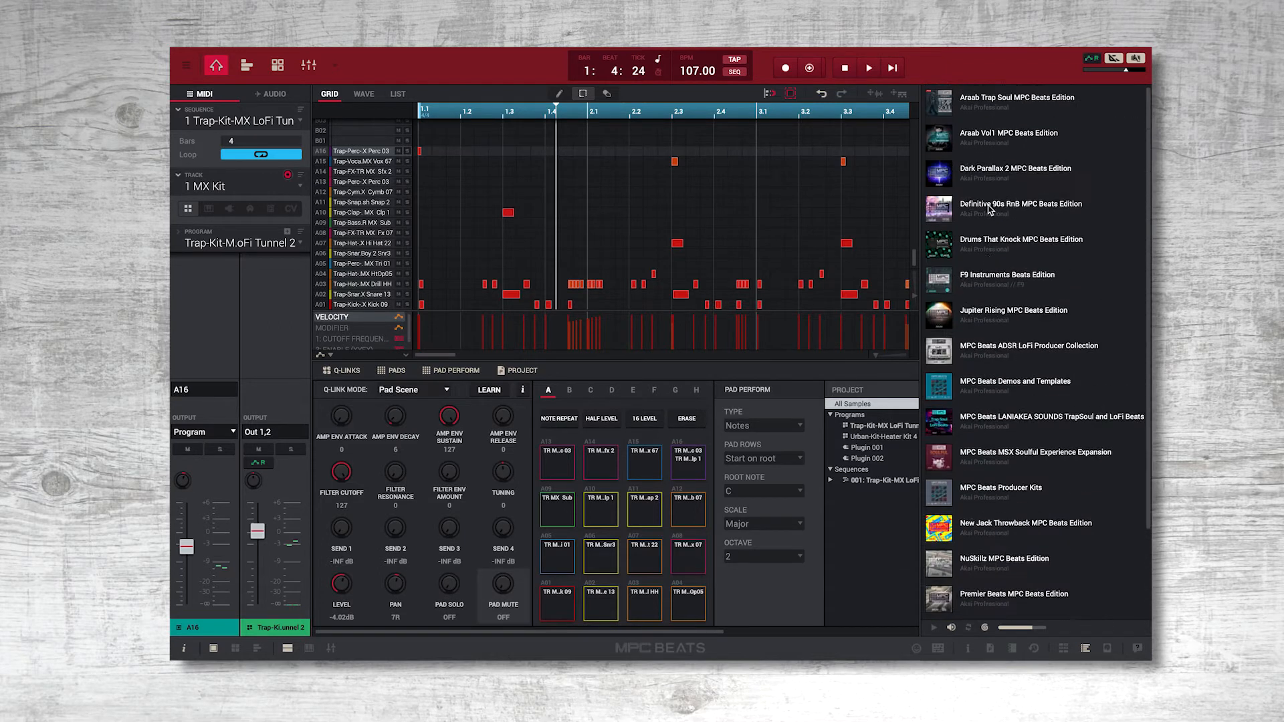
pyautogui.click(987, 112)
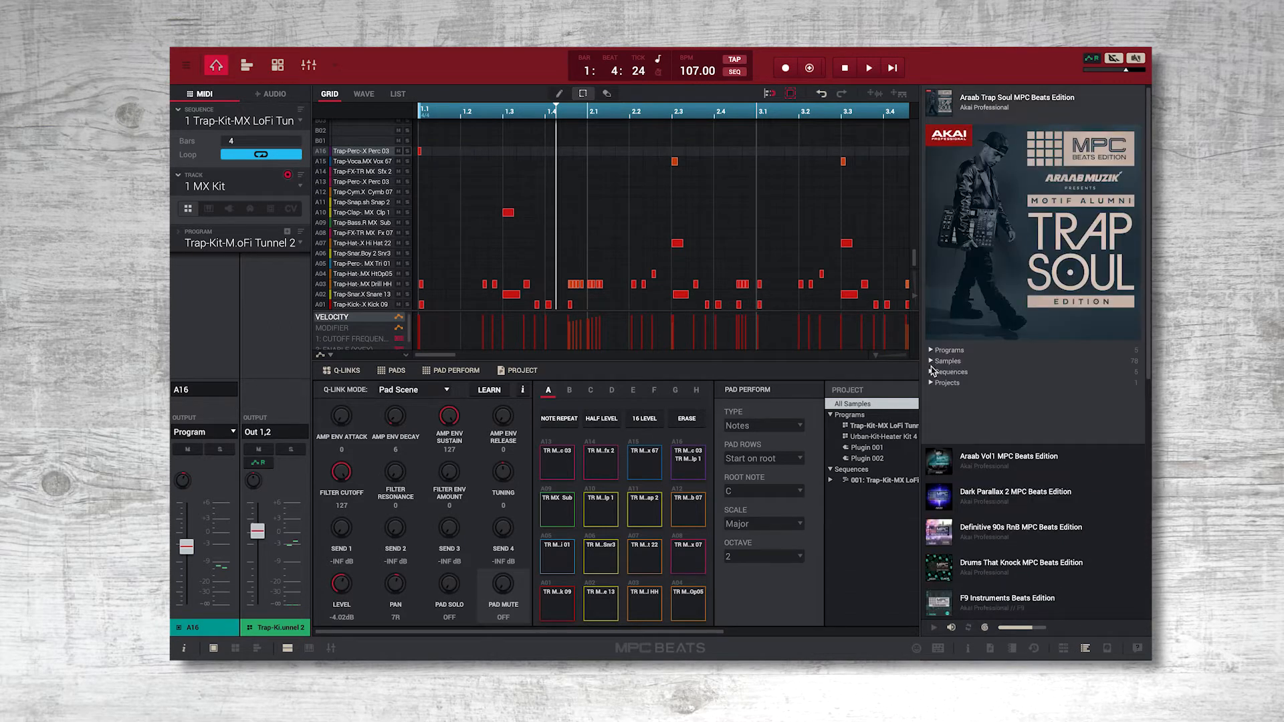
pyautogui.click(956, 361)
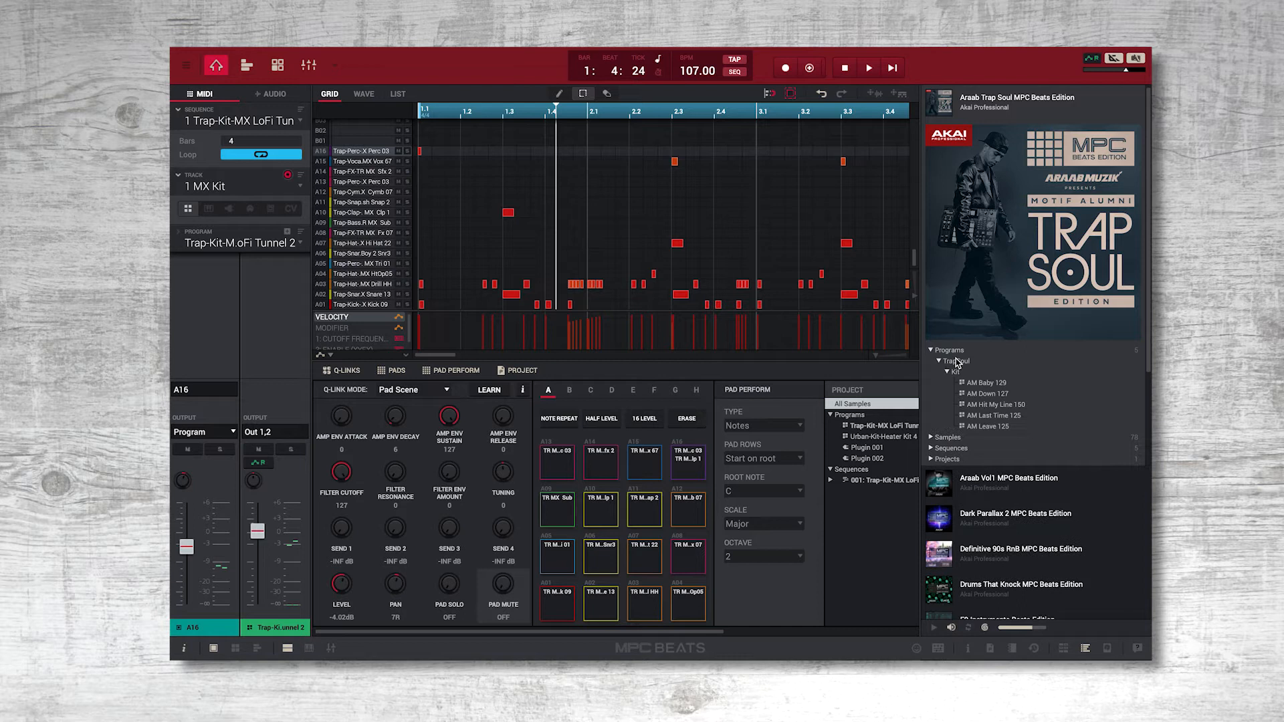
pyautogui.click(990, 418)
# Expand the Dark Parallax 2 expansion and preview its Trap kit programs, including DP2 Gargantuan 137 Dbm.
pyautogui.scroll(-5, 989, 417)
pyautogui.click(989, 293)
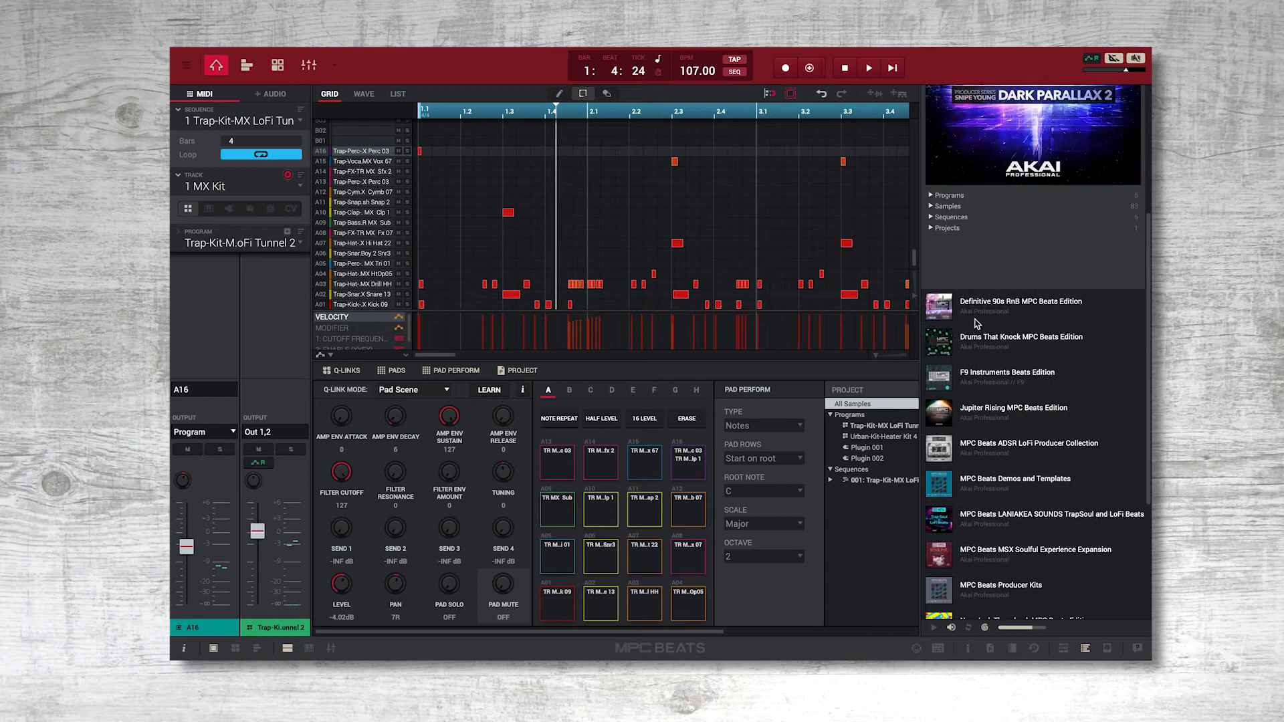
pyautogui.click(952, 207)
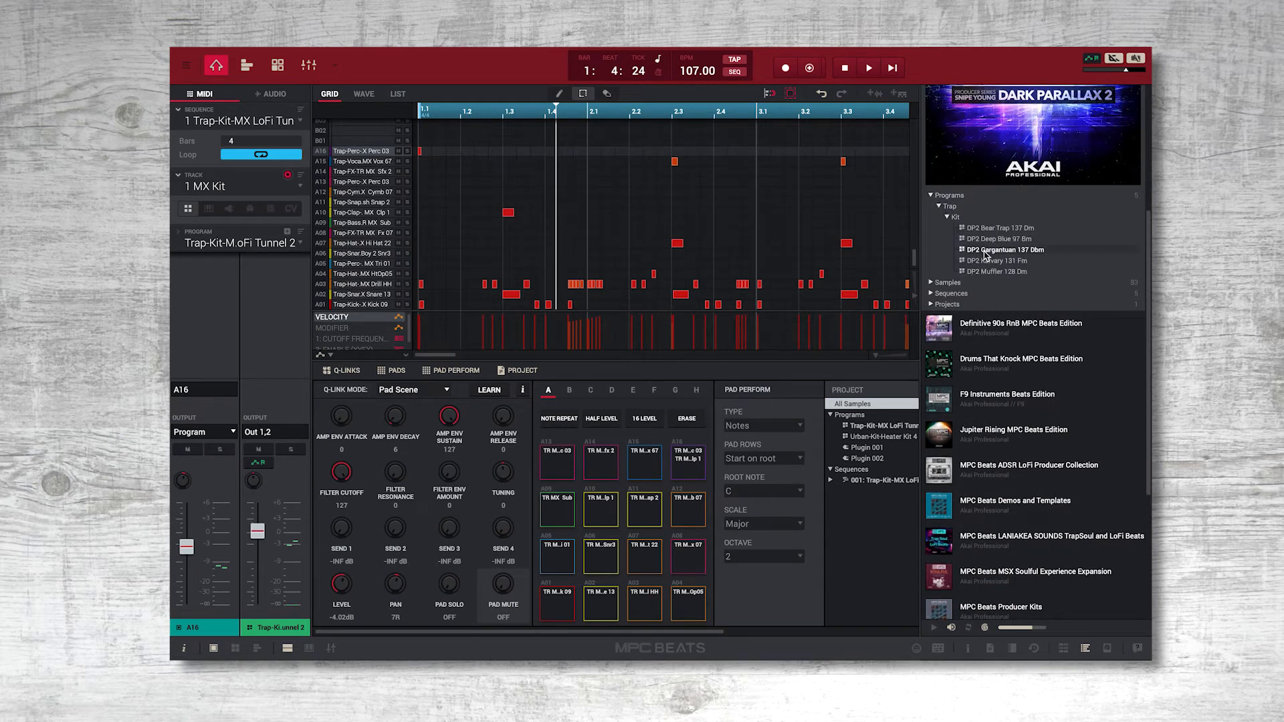
# Expand the MPC Beats ADSR LoFi Producer Collection and preview the ADSR SlowDown 163 Eb and ADSR SomePluk 160 Cmaj7 kits.
pyautogui.scroll(-2, 982, 399)
pyautogui.click(983, 399)
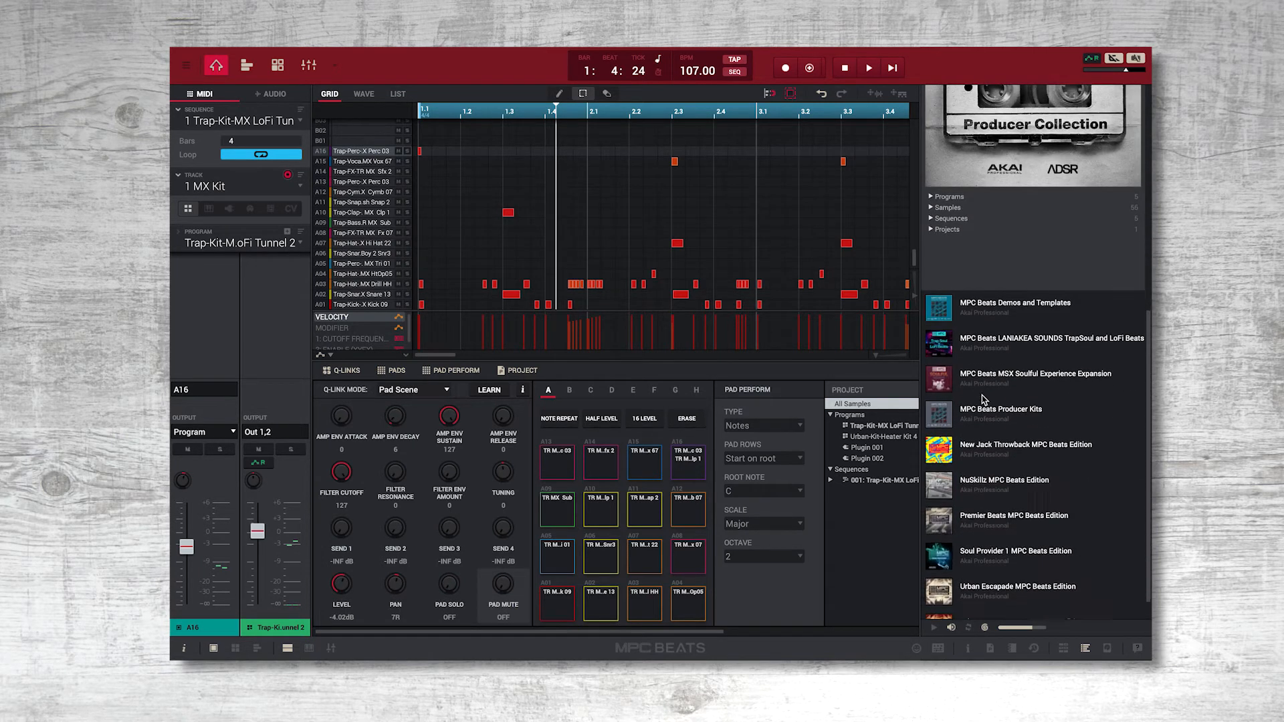
pyautogui.click(946, 190)
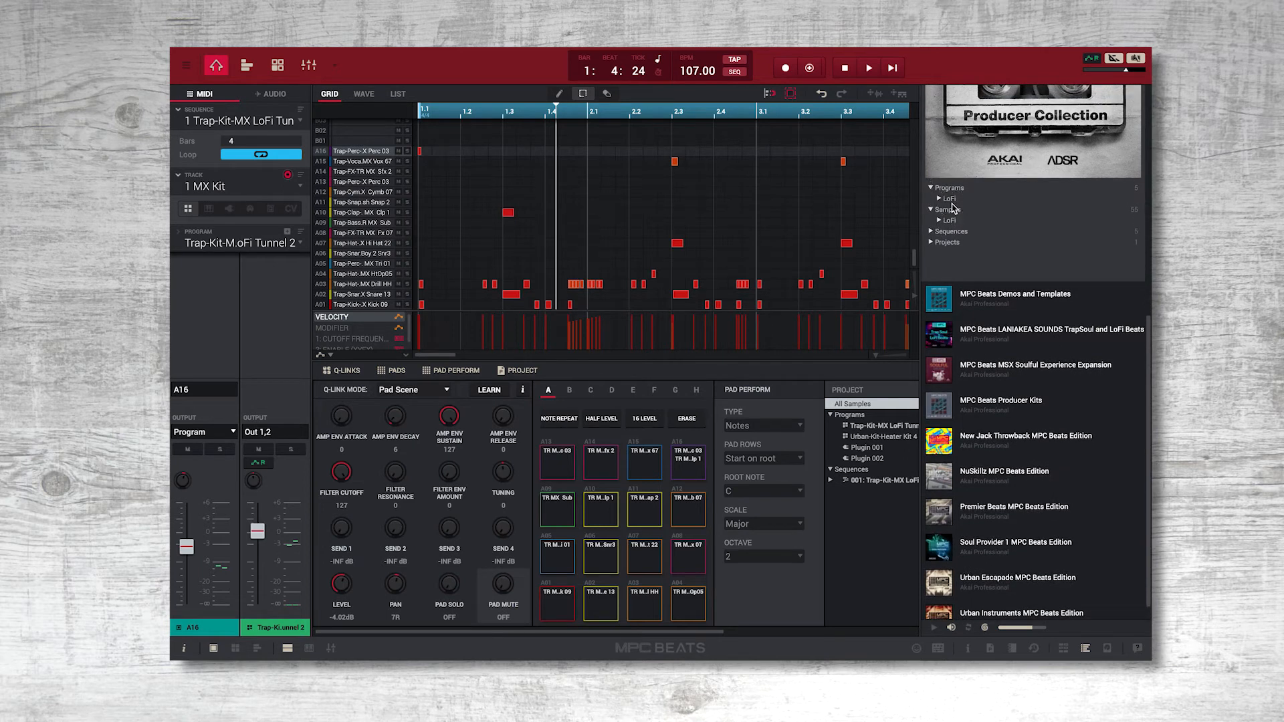
pyautogui.click(951, 201)
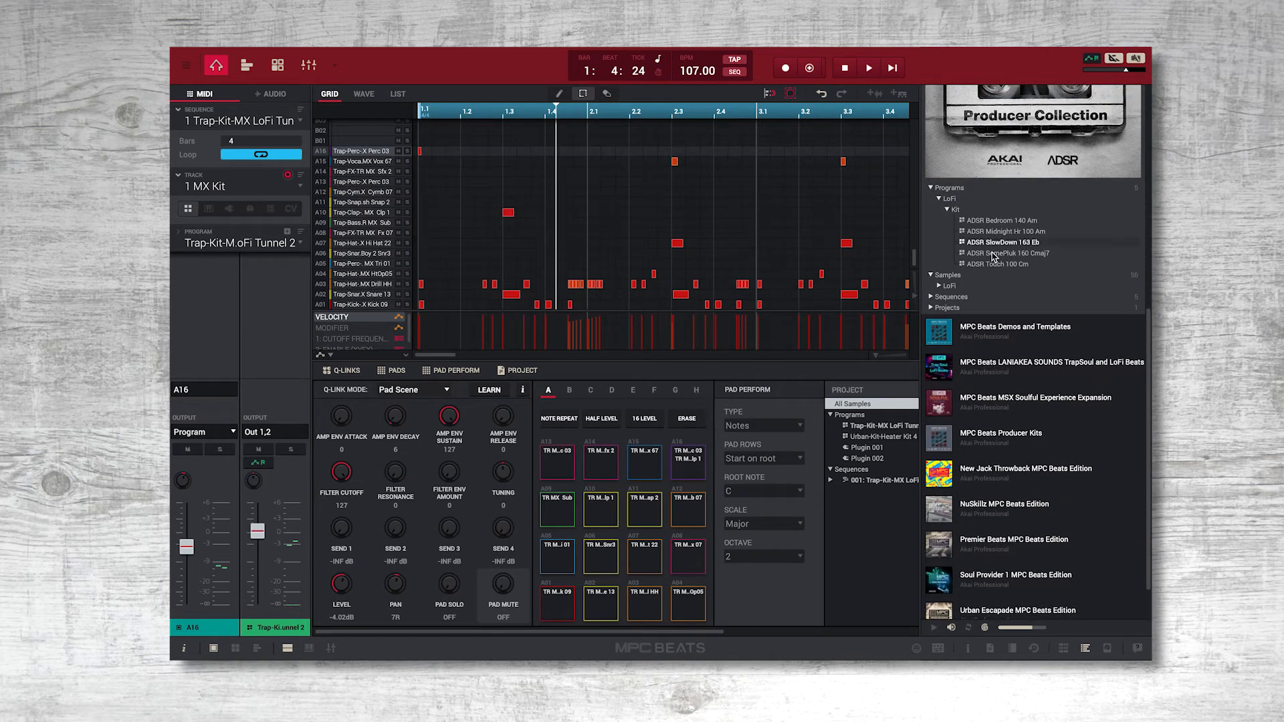
pyautogui.click(994, 254)
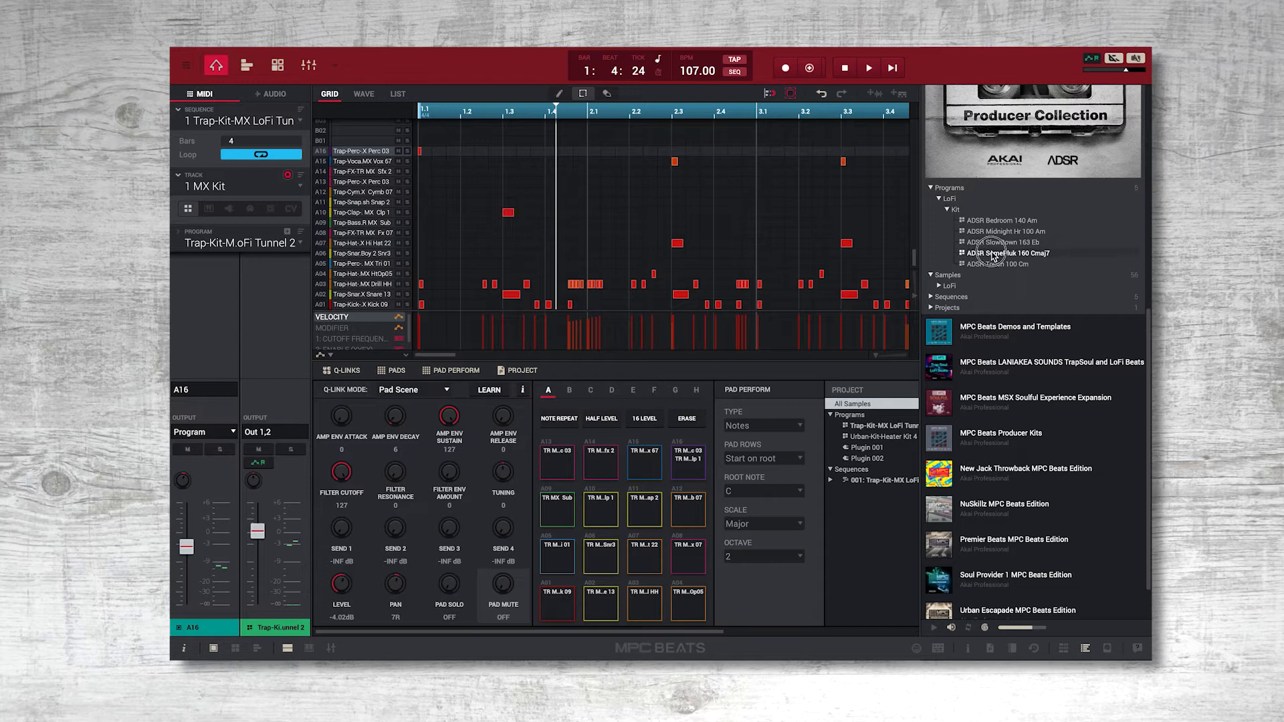
# Expand the LANIAKEA SOUNDS TrapSoul and LoFi Beats expansion and preview the LS Smoke It 140 G and LS Underwater Fm kits.
pyautogui.click(988, 363)
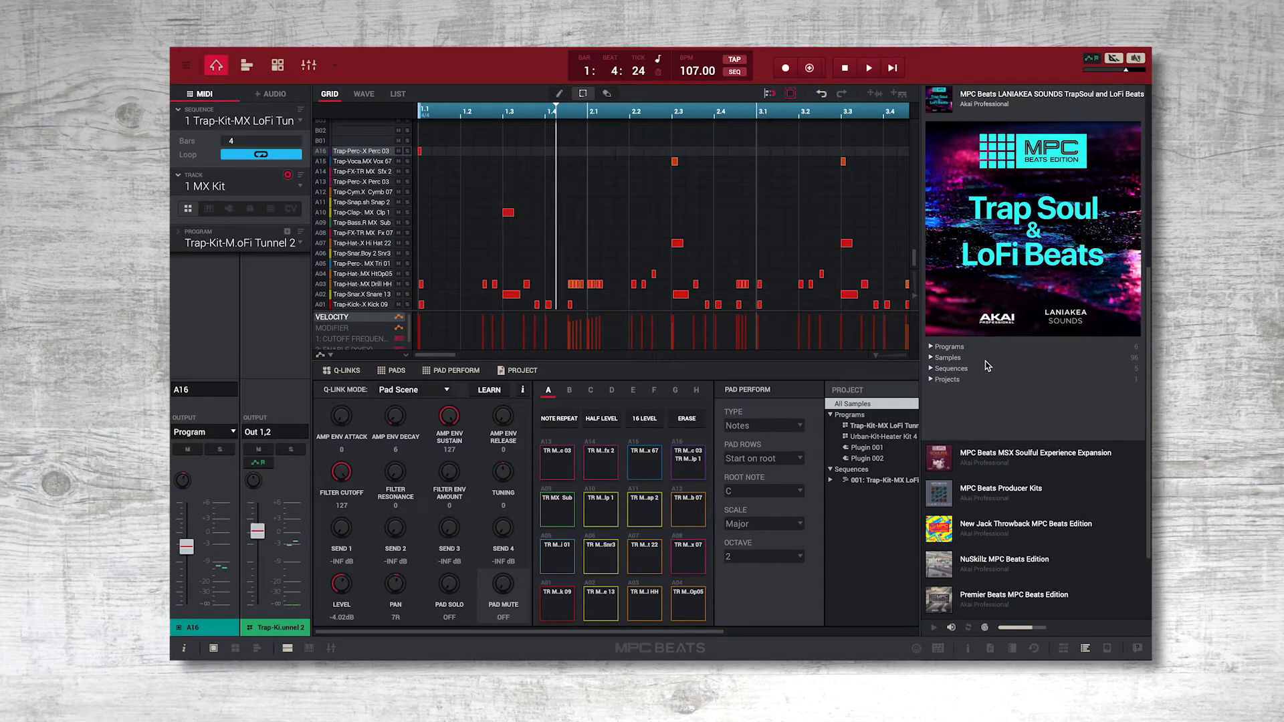
pyautogui.click(950, 347)
pyautogui.click(952, 358)
pyautogui.click(988, 411)
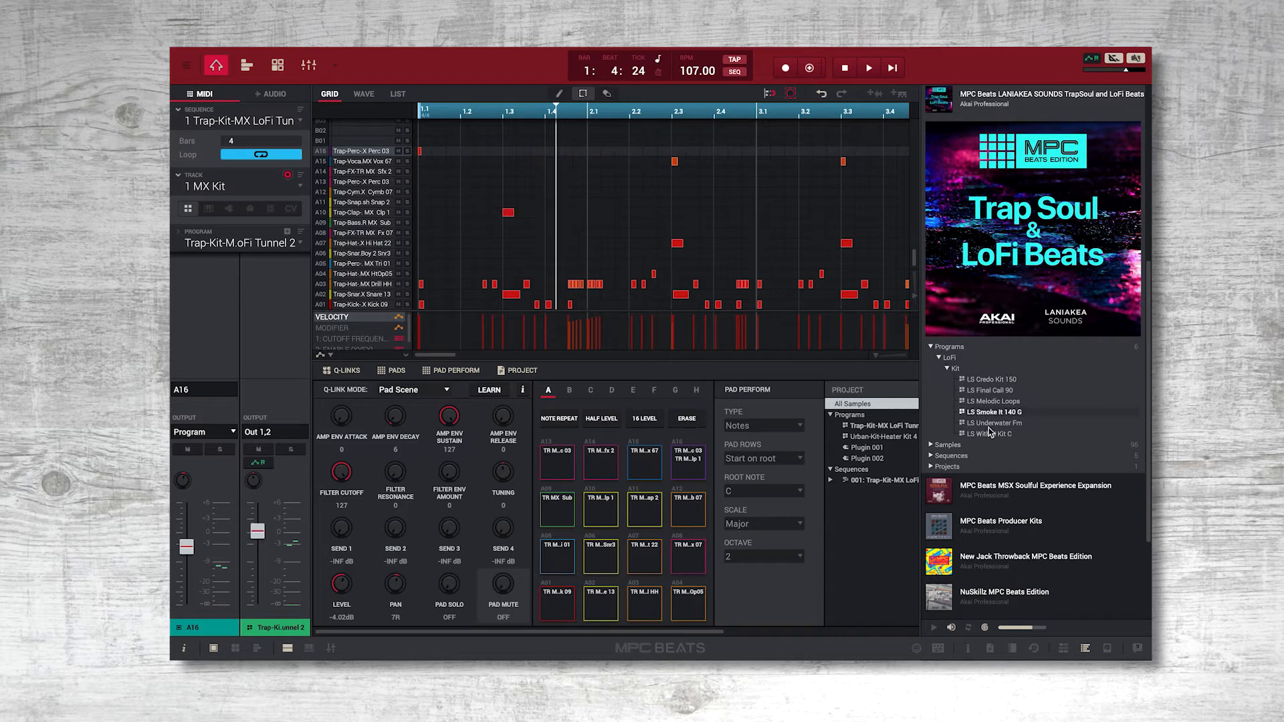
pyautogui.click(990, 424)
# Expand the Premier Beats MPC Beats Edition expansion and look into its programs.
pyautogui.scroll(-3, 990, 431)
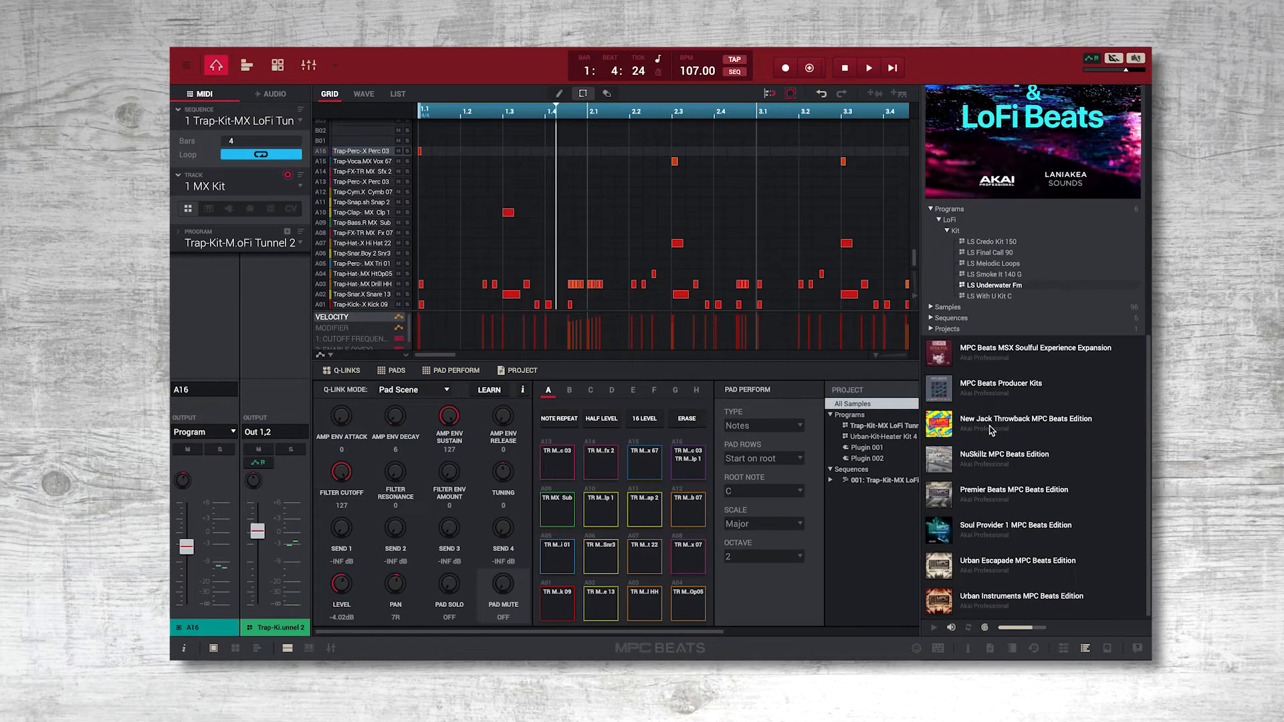
pyautogui.click(1003, 493)
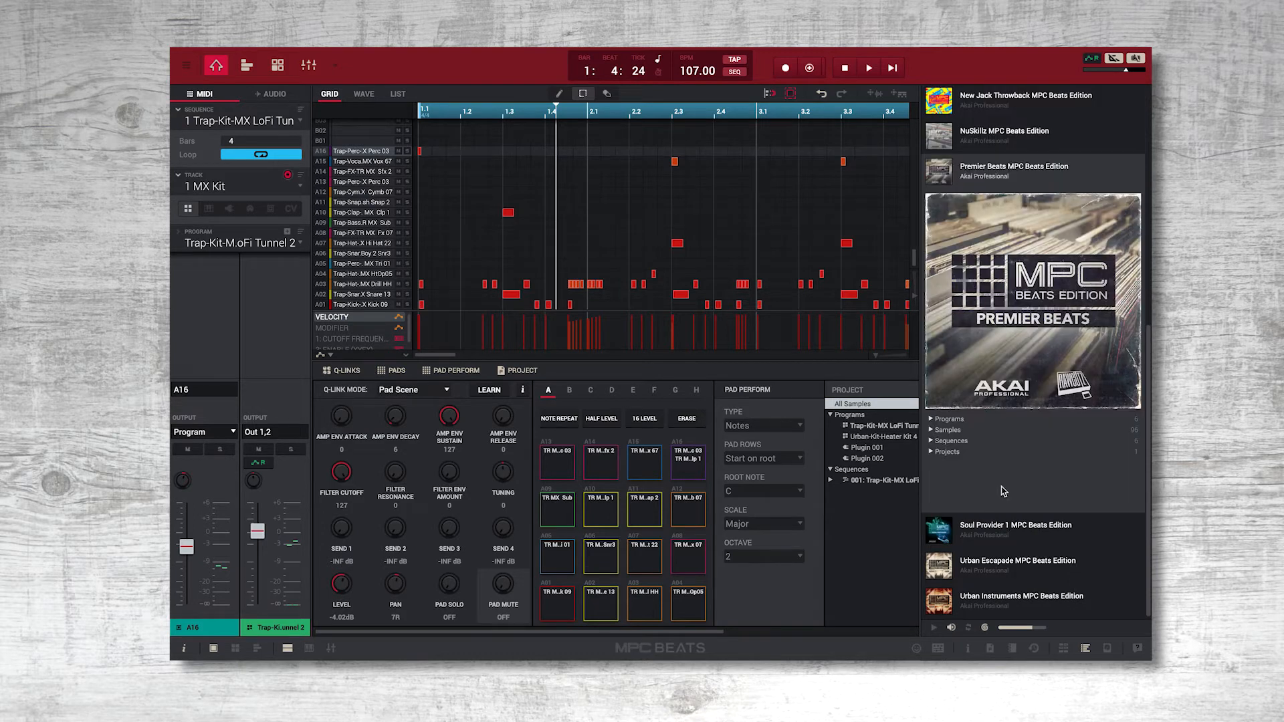
pyautogui.click(947, 420)
pyautogui.click(962, 431)
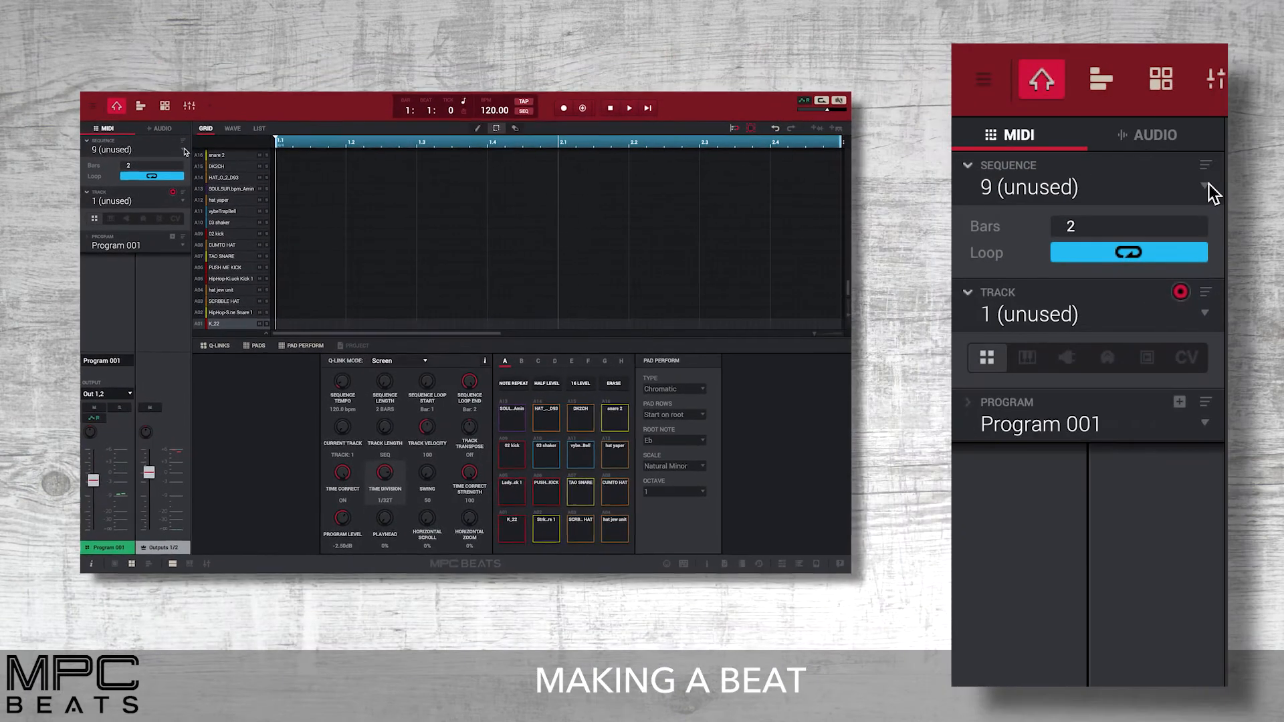
# Select unused sequence 9 and rename it New Beat.
pyautogui.click(183, 149)
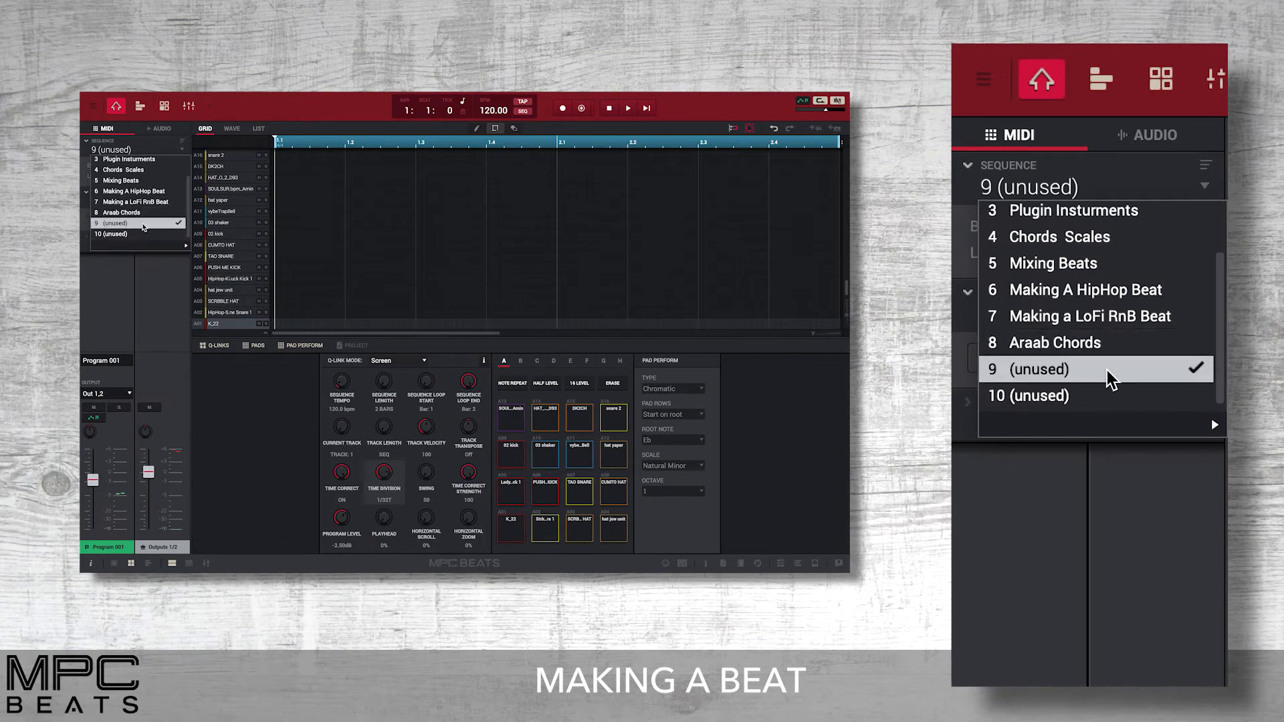
pyautogui.click(142, 227)
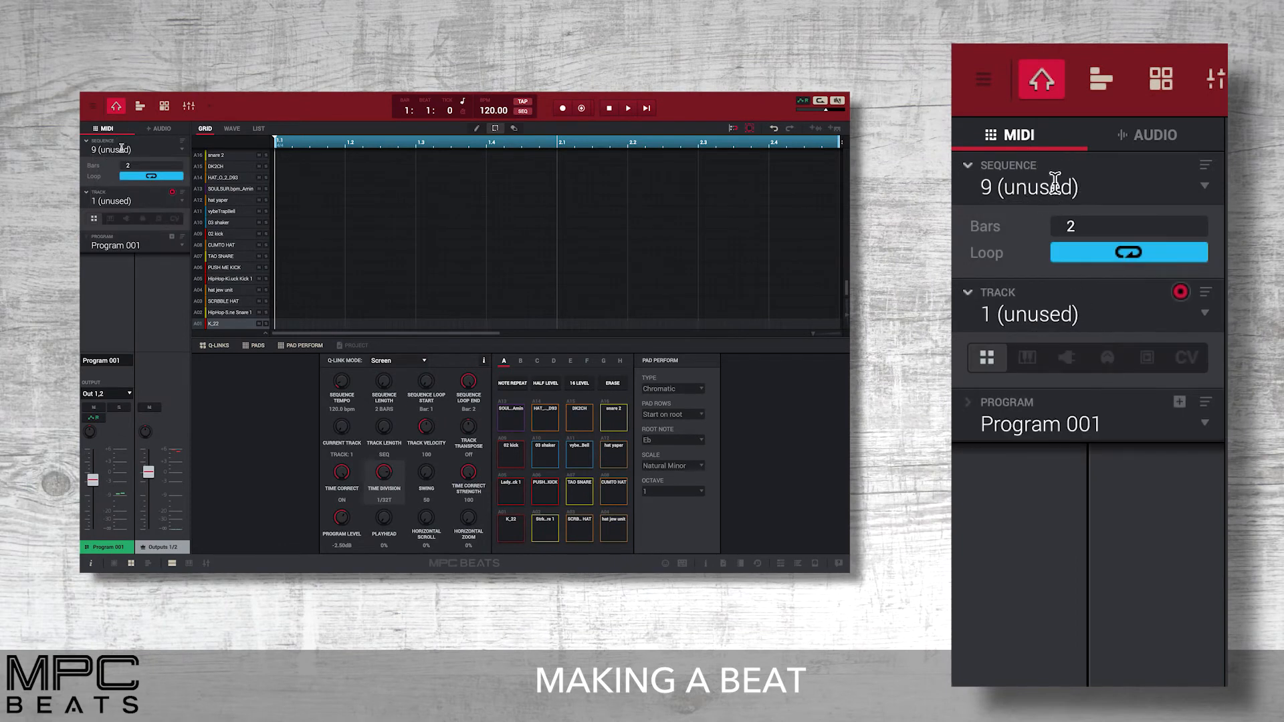
pyautogui.doubleClick(121, 148)
pyautogui.write('New Beat')
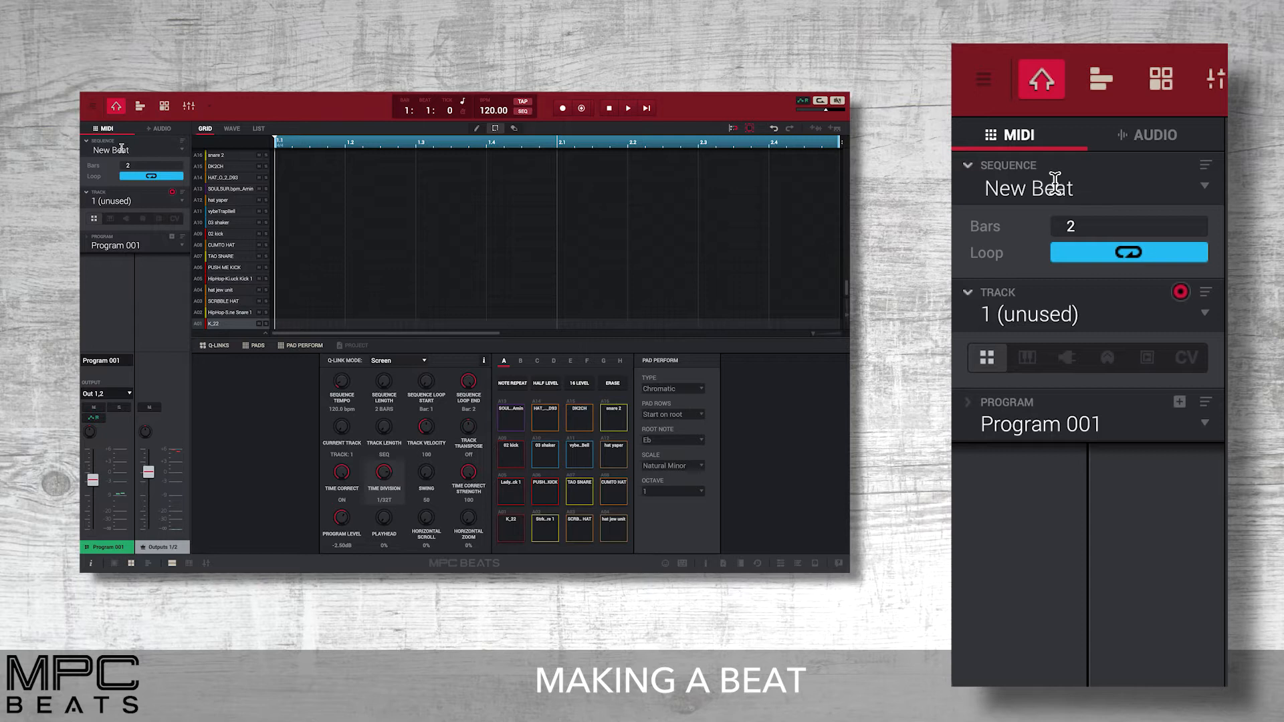
pyautogui.press('Return')
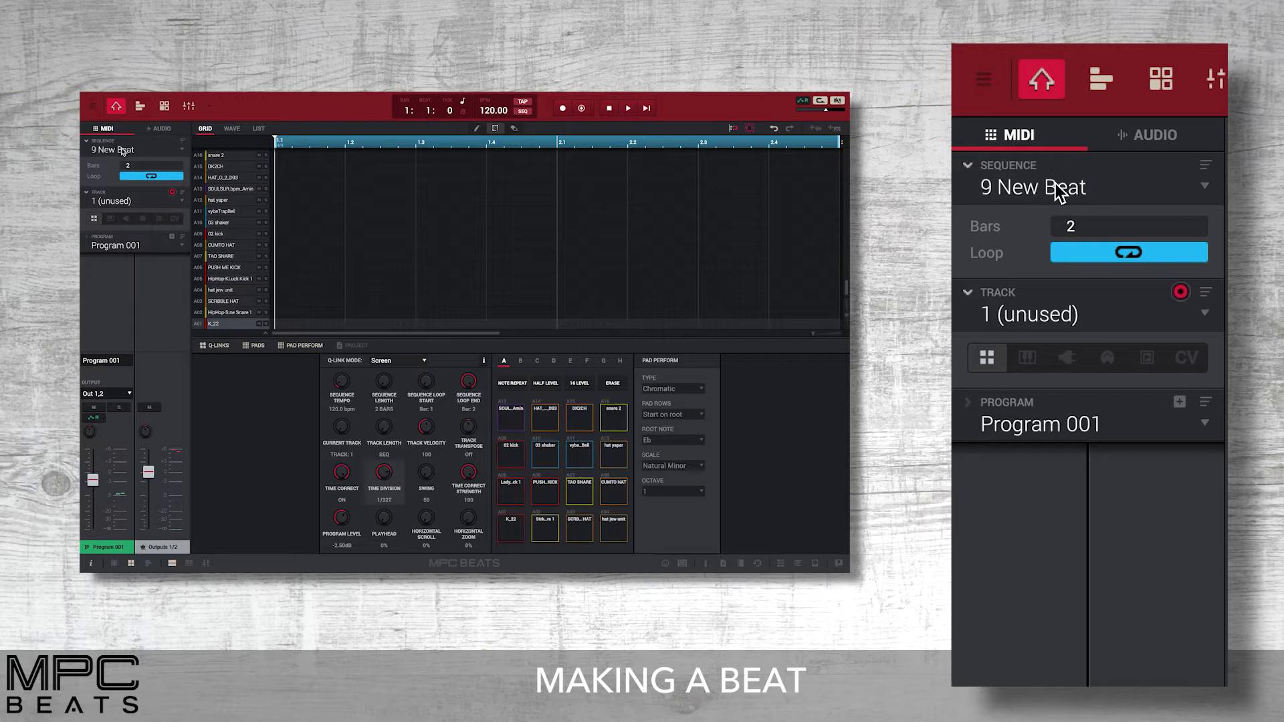
# Set the New Beat sequence's length to 4 bars and toggle its looping off and back on.
pyautogui.doubleClick(1114, 217)
pyautogui.press('Return')
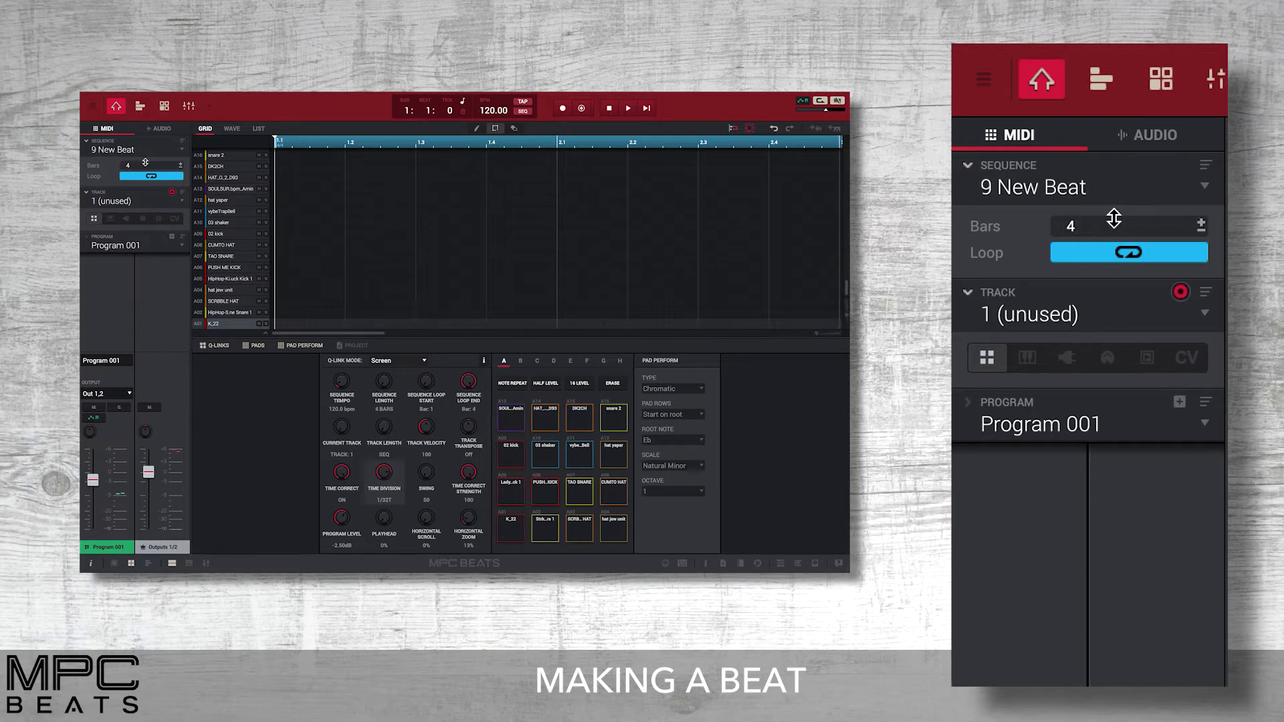
pyautogui.click(1175, 254)
pyautogui.click(1174, 255)
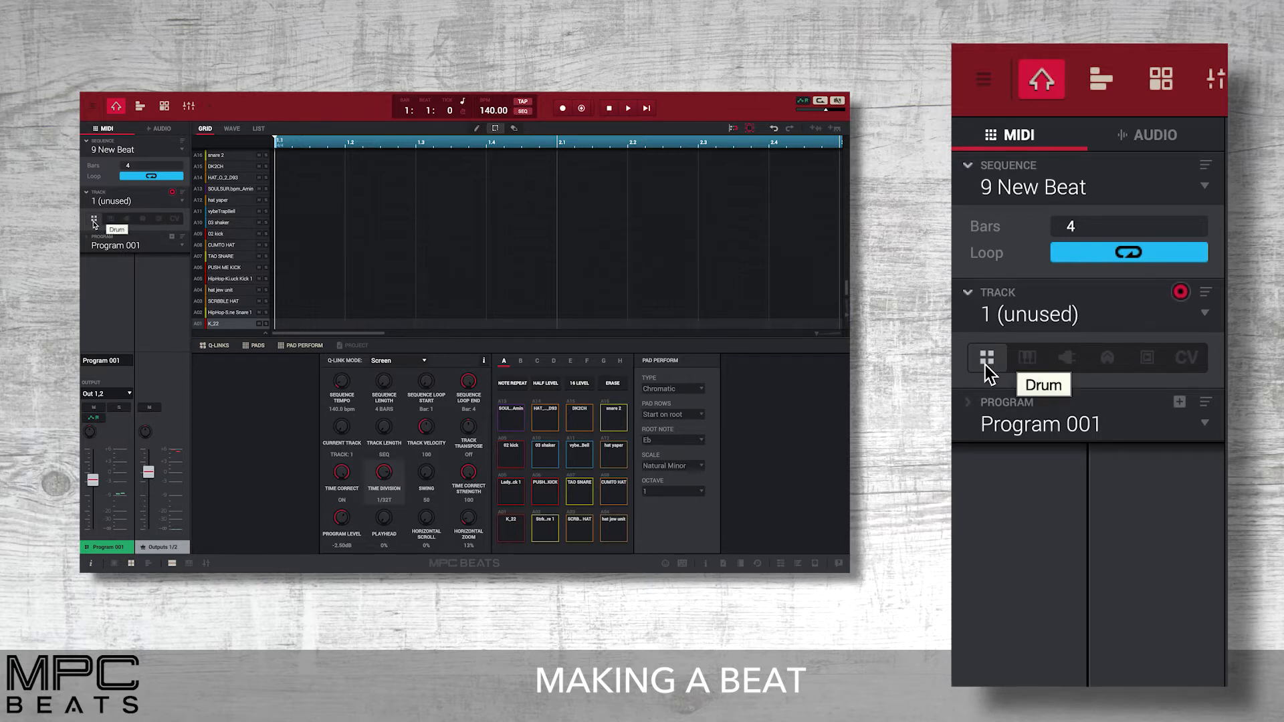
# Rename track 1 as Drums and assign it the LoFi-Kit-LS With U Kit program.
pyautogui.doubleClick(1053, 311)
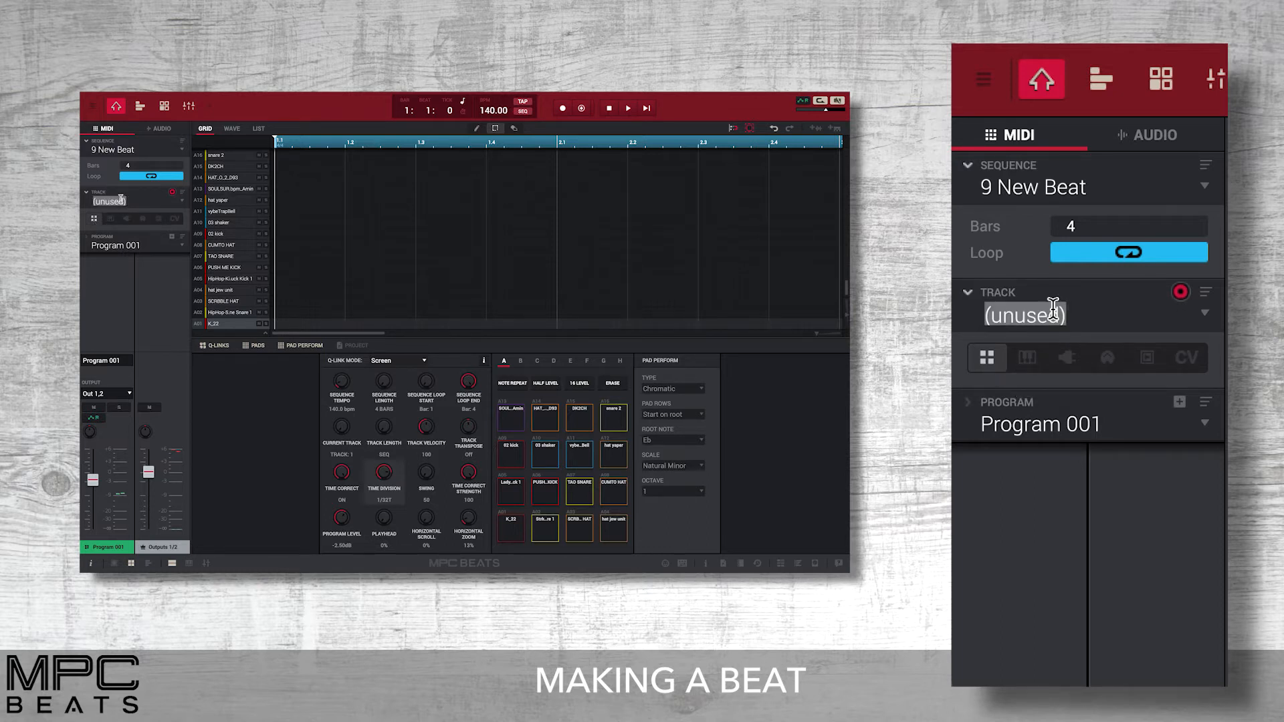
pyautogui.write('Drums')
pyautogui.press('Return')
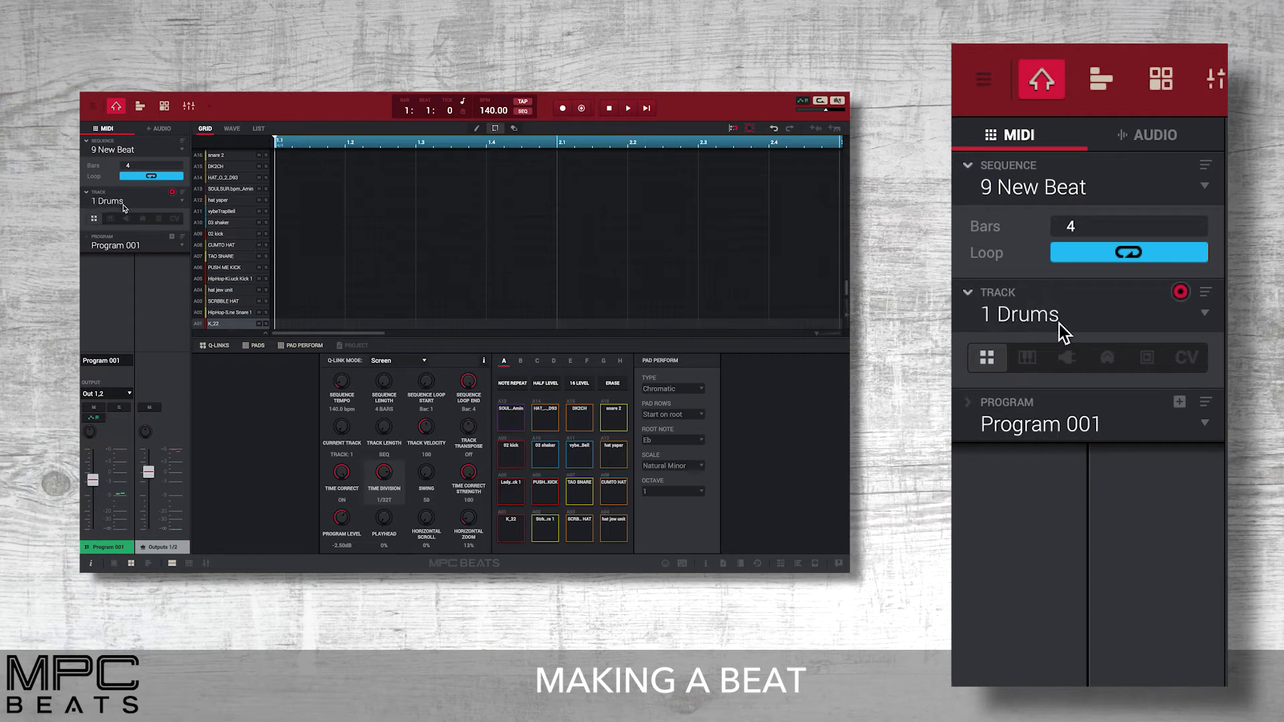
pyautogui.click(1204, 423)
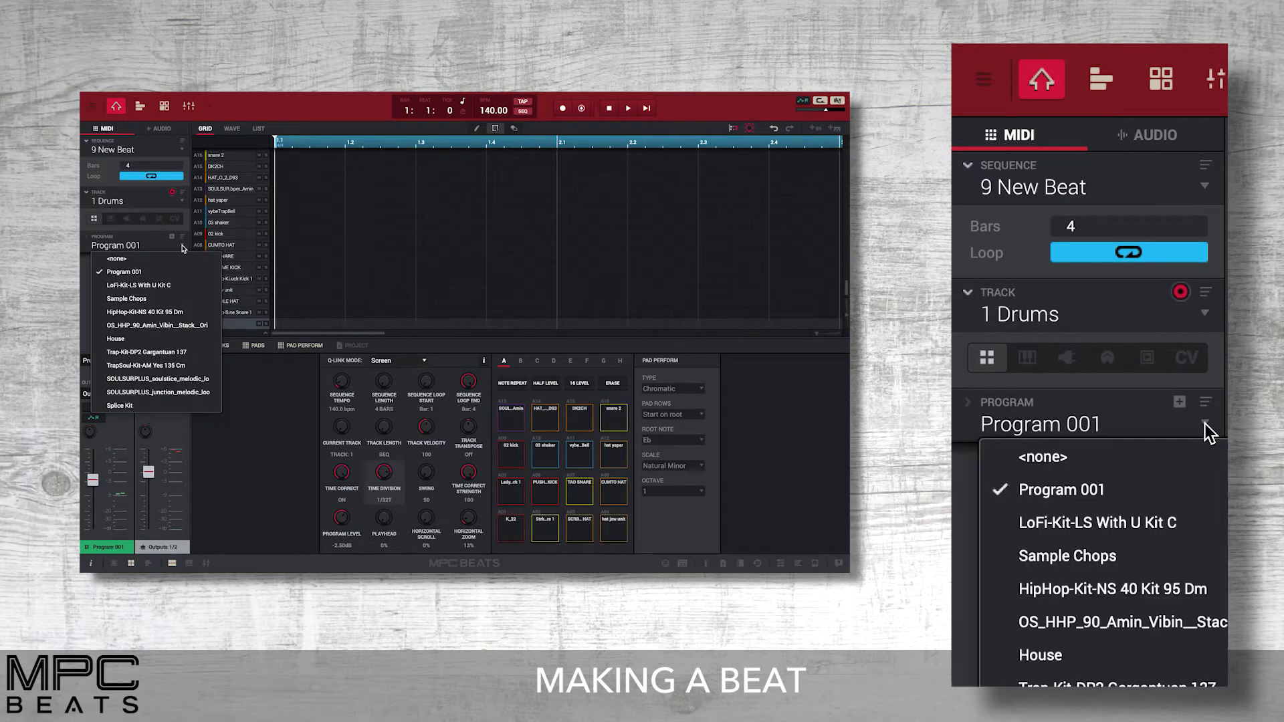
pyautogui.click(1175, 515)
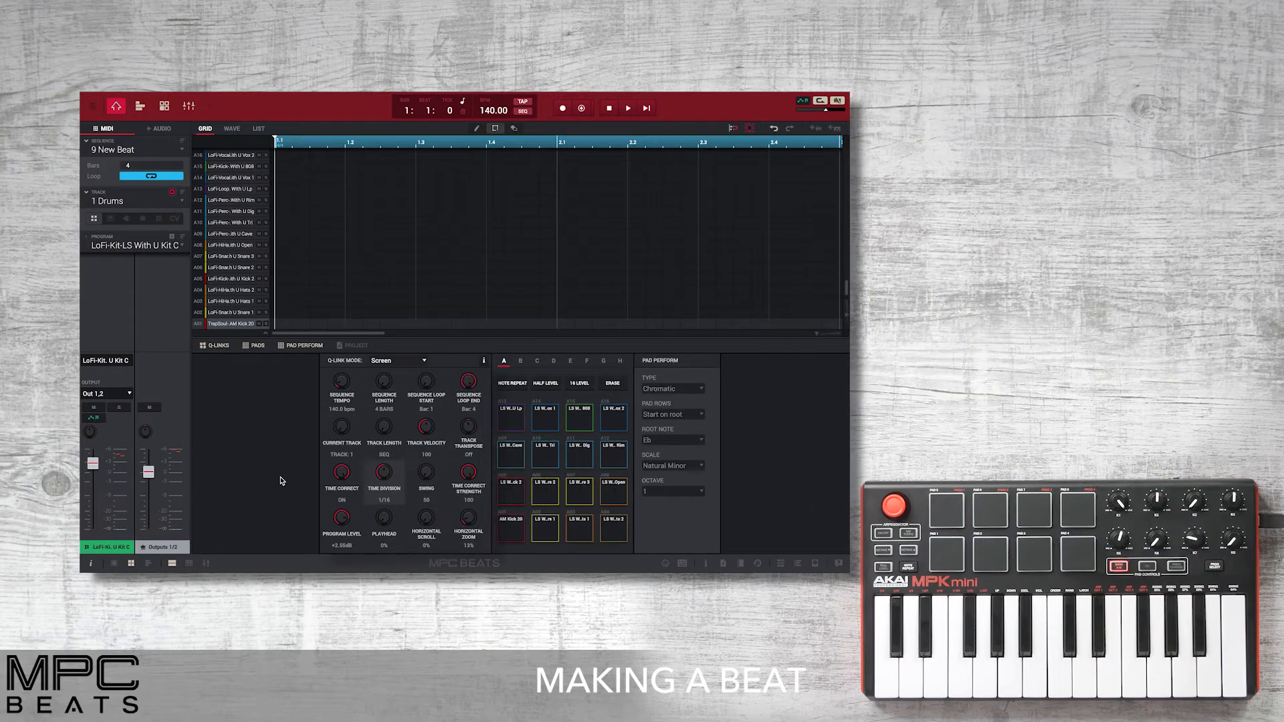
# Record a four-bar drum pattern on the Drums track, using Note Repeat for the rapid hi-hat rolls.
pyautogui.click(563, 109)
pyautogui.click(628, 108)
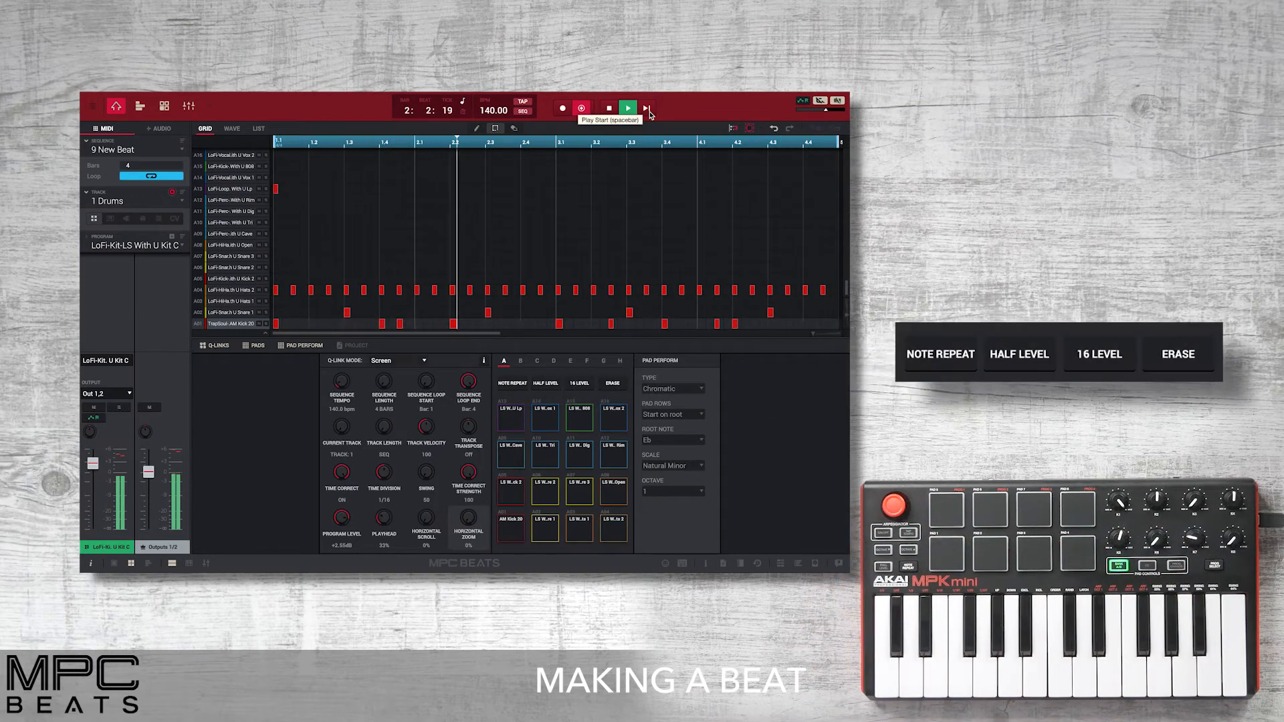
pyautogui.click(509, 384)
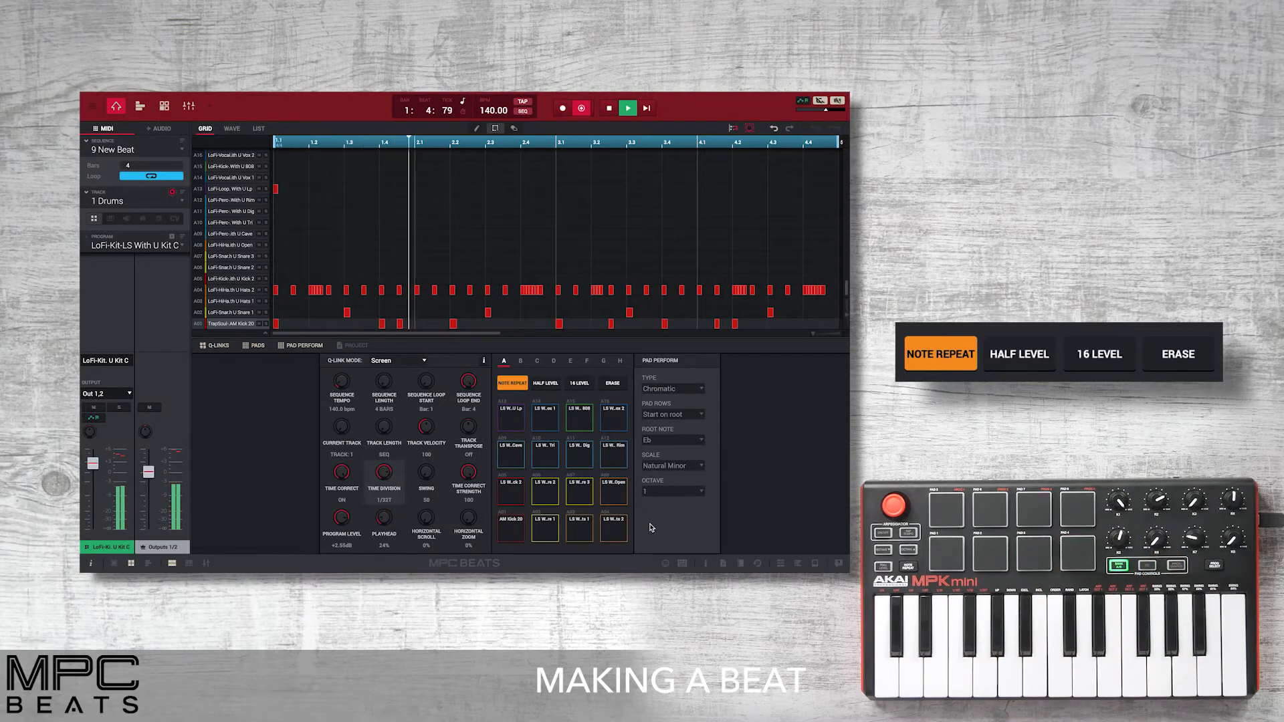
pyautogui.click(521, 385)
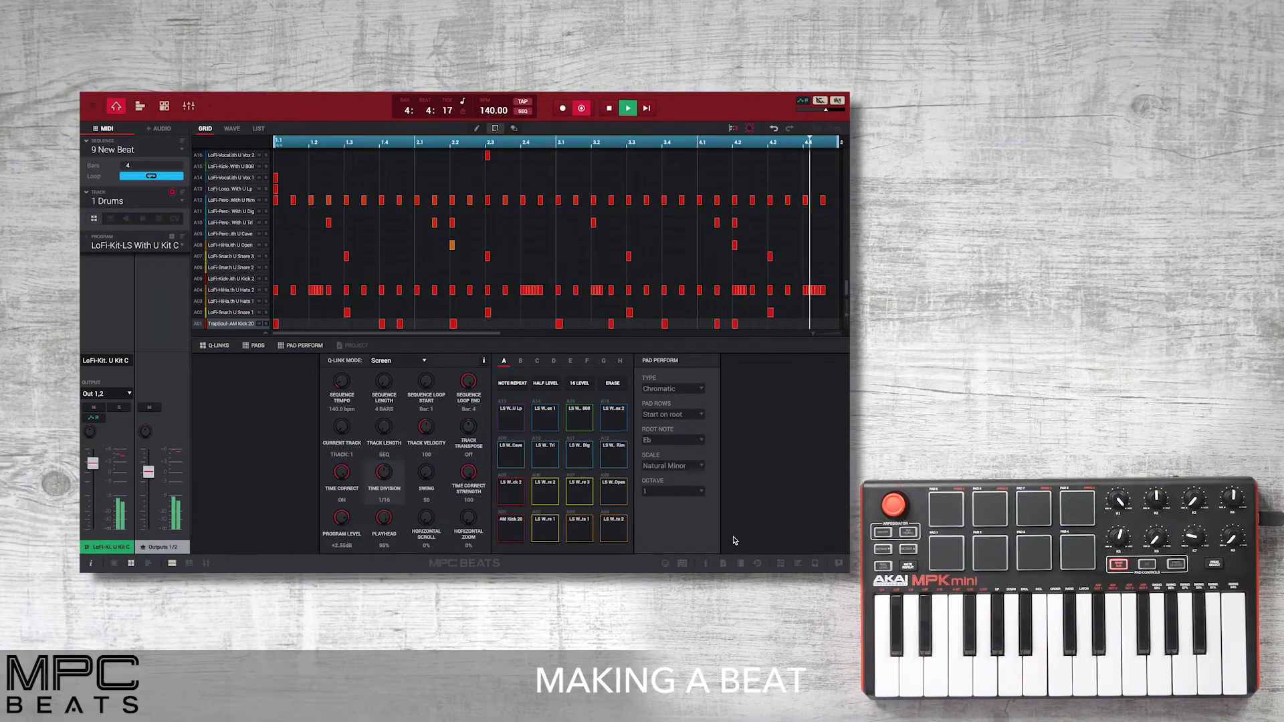
# Select the 808 kick on pad A15 and use 16 Level with it.
pyautogui.click(581, 423)
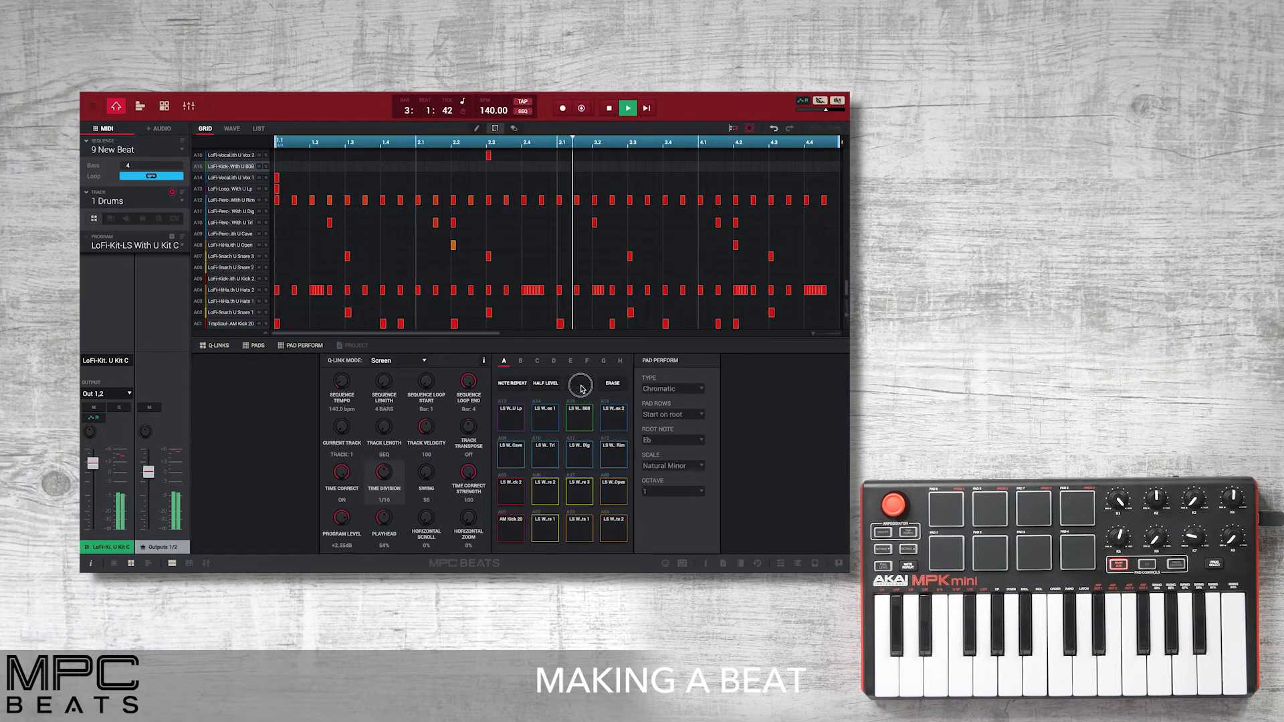
pyautogui.click(581, 385)
pyautogui.click(522, 378)
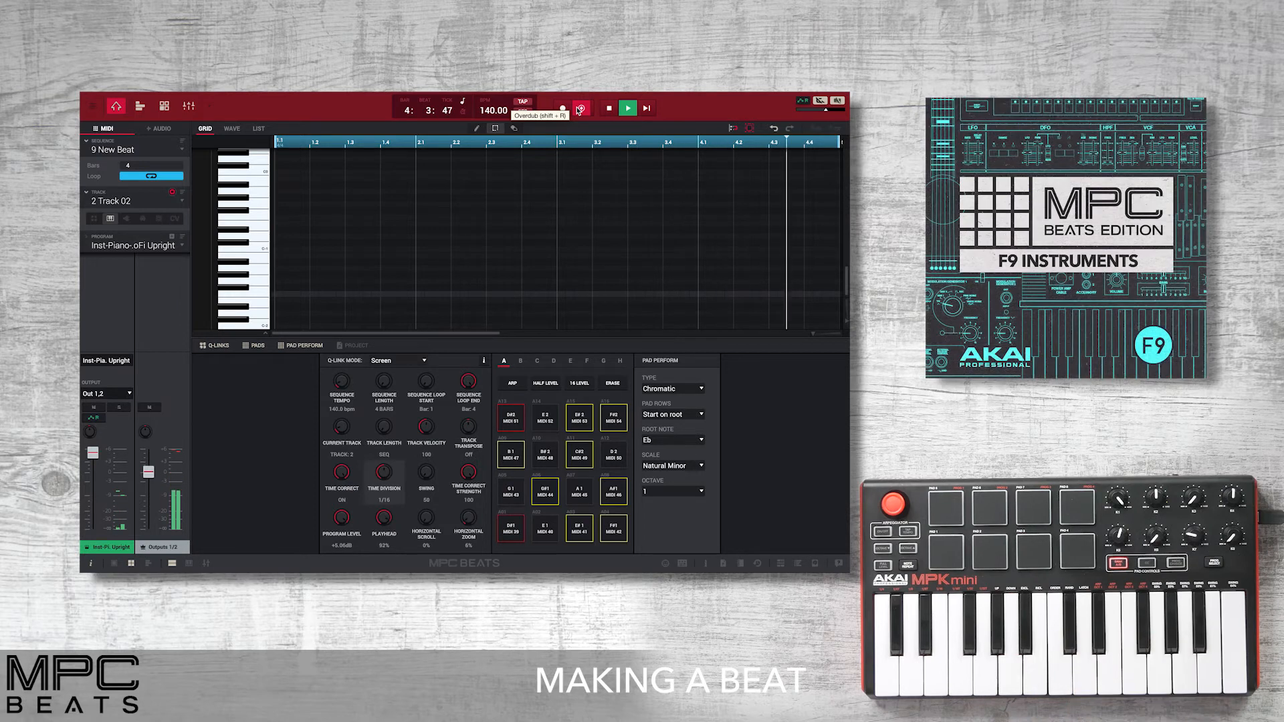
# Overdub a piano part on track 2 with the LoFi Upright piano program.
pyautogui.click(580, 109)
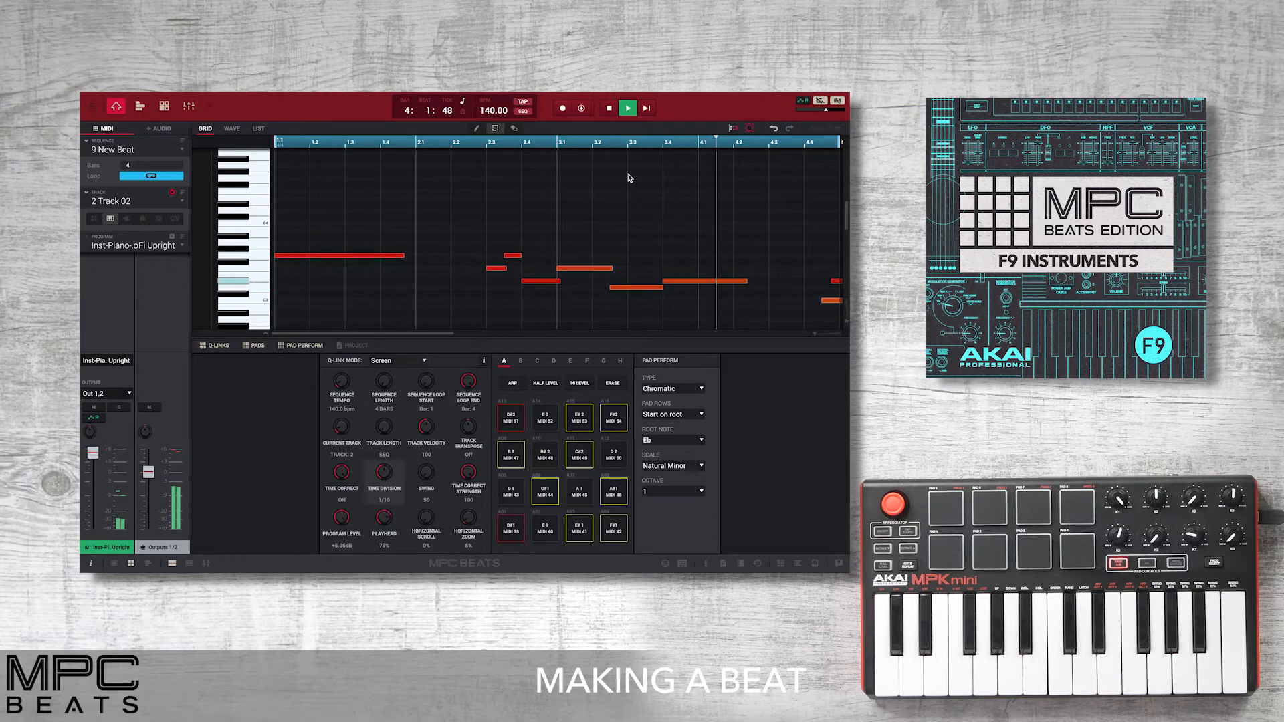
pyautogui.click(581, 108)
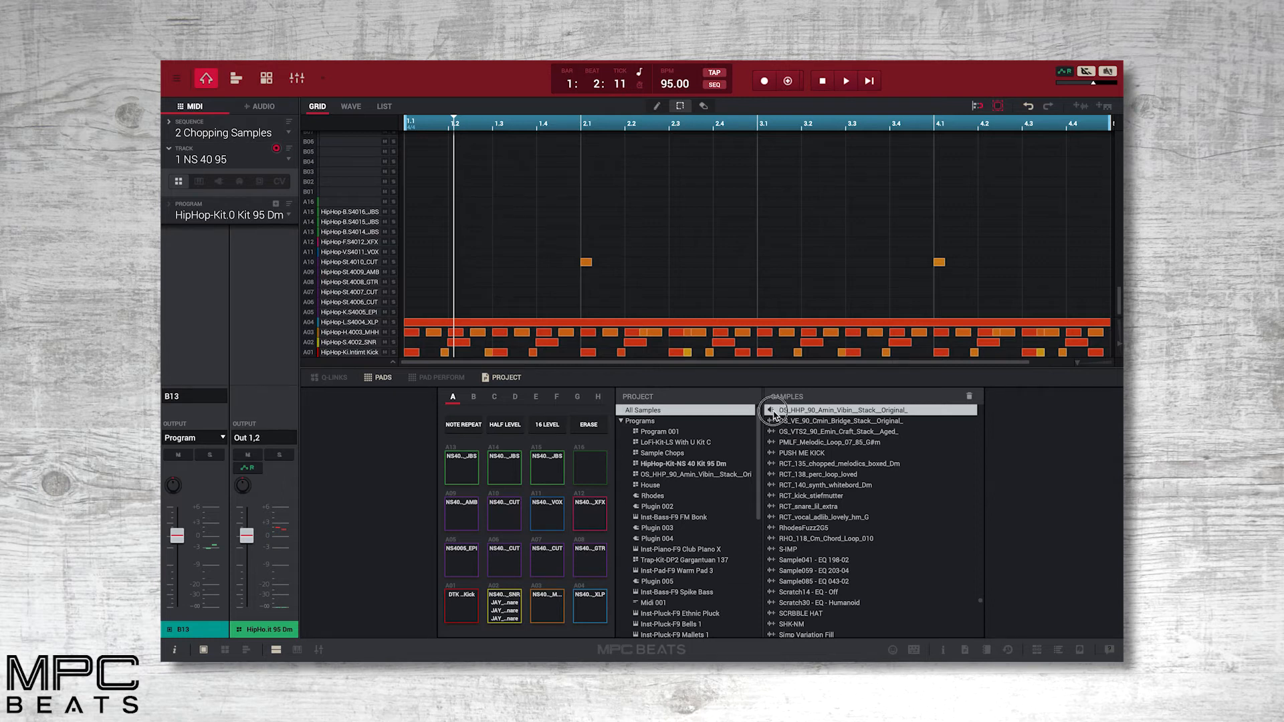
# Assign the OS_HHP_90_Amin_Vibin__Stack__Original_ sample to empty pad A16 and open the sample for editing.
pyautogui.moveTo(794, 416); pyautogui.dragTo(597, 466)
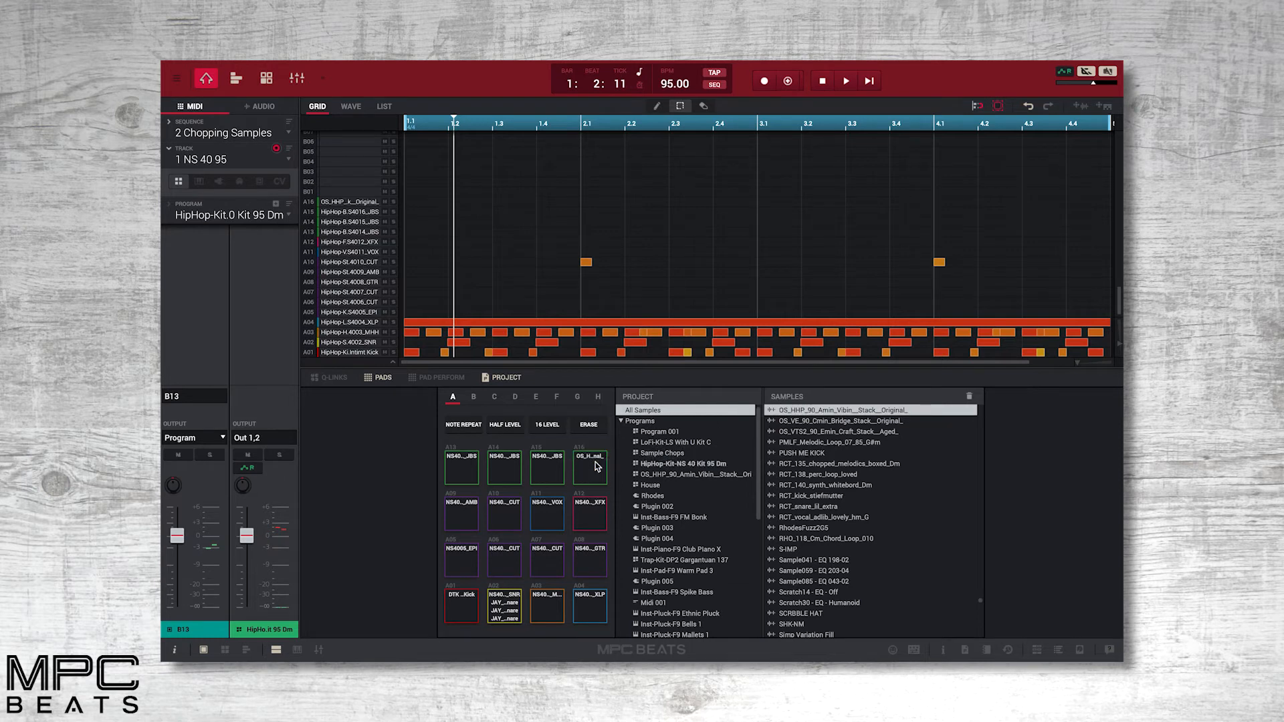
pyautogui.doubleClick(825, 413)
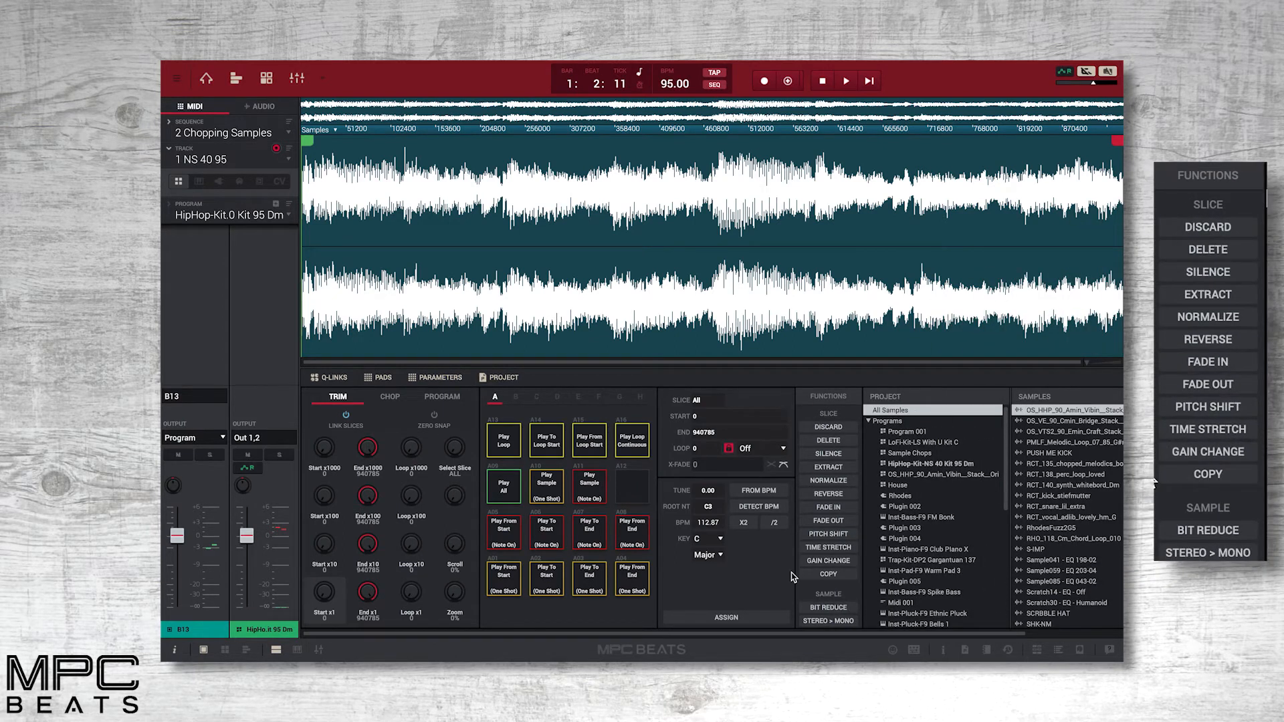
pyautogui.click(815, 481)
pyautogui.click(729, 421)
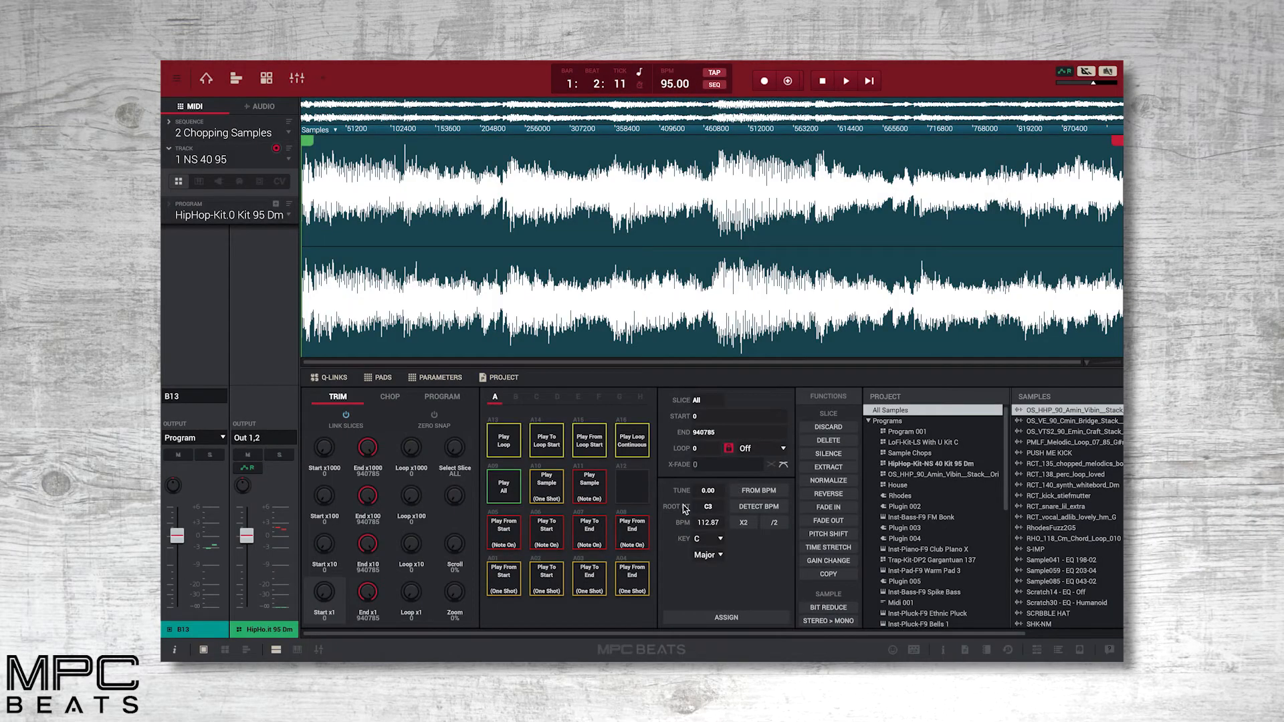
# Chop the sample manually into 13 slices and convert them to a new drum program with non-destructive slices.
pyautogui.click(390, 397)
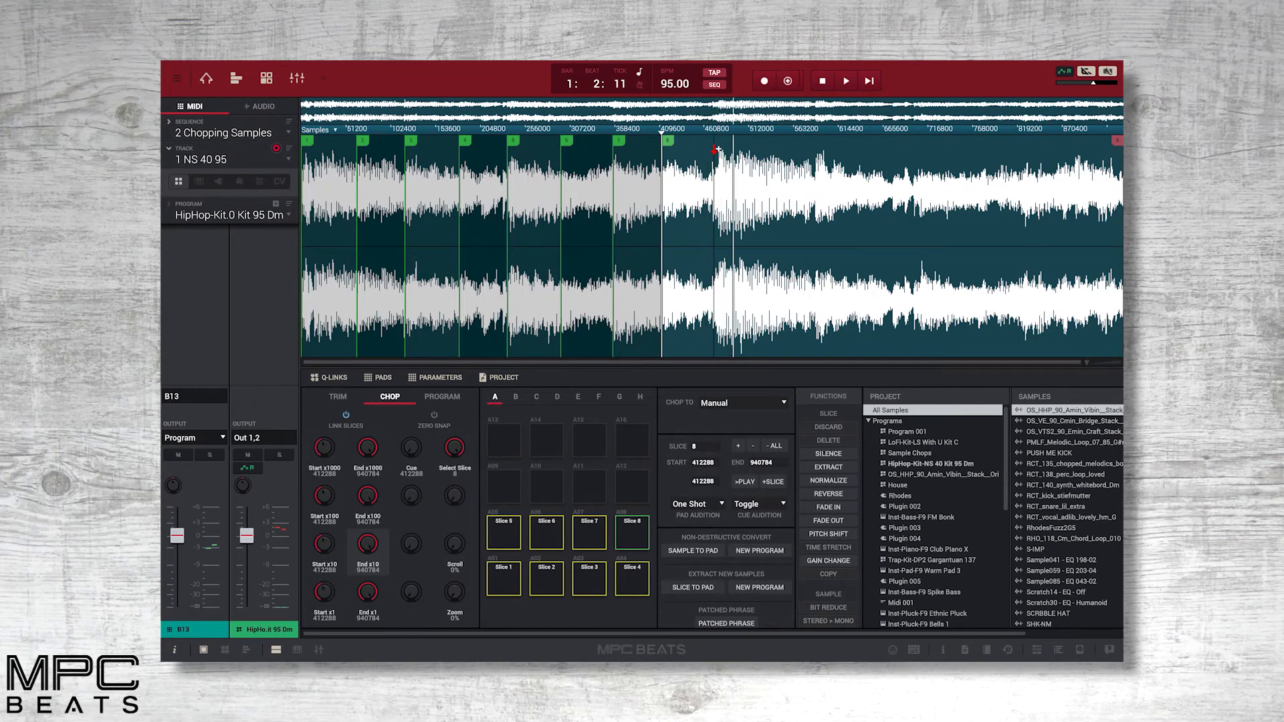
pyautogui.click(812, 141)
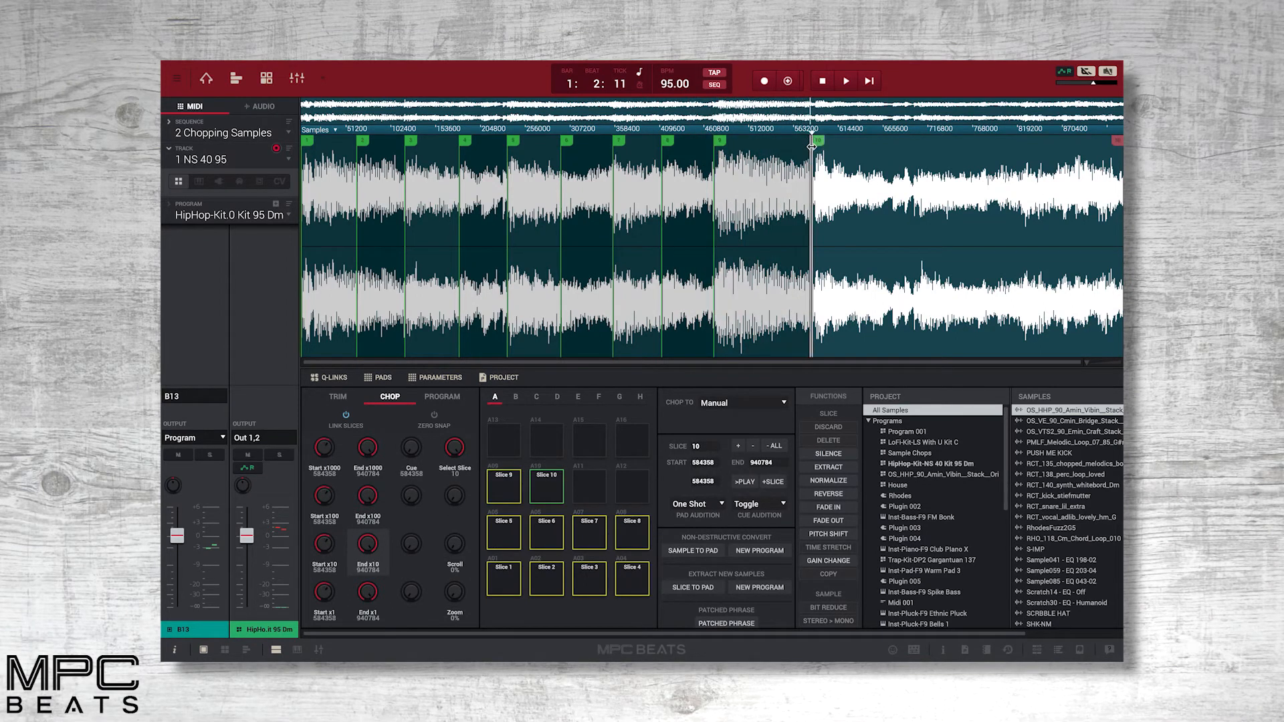
pyautogui.click(892, 142)
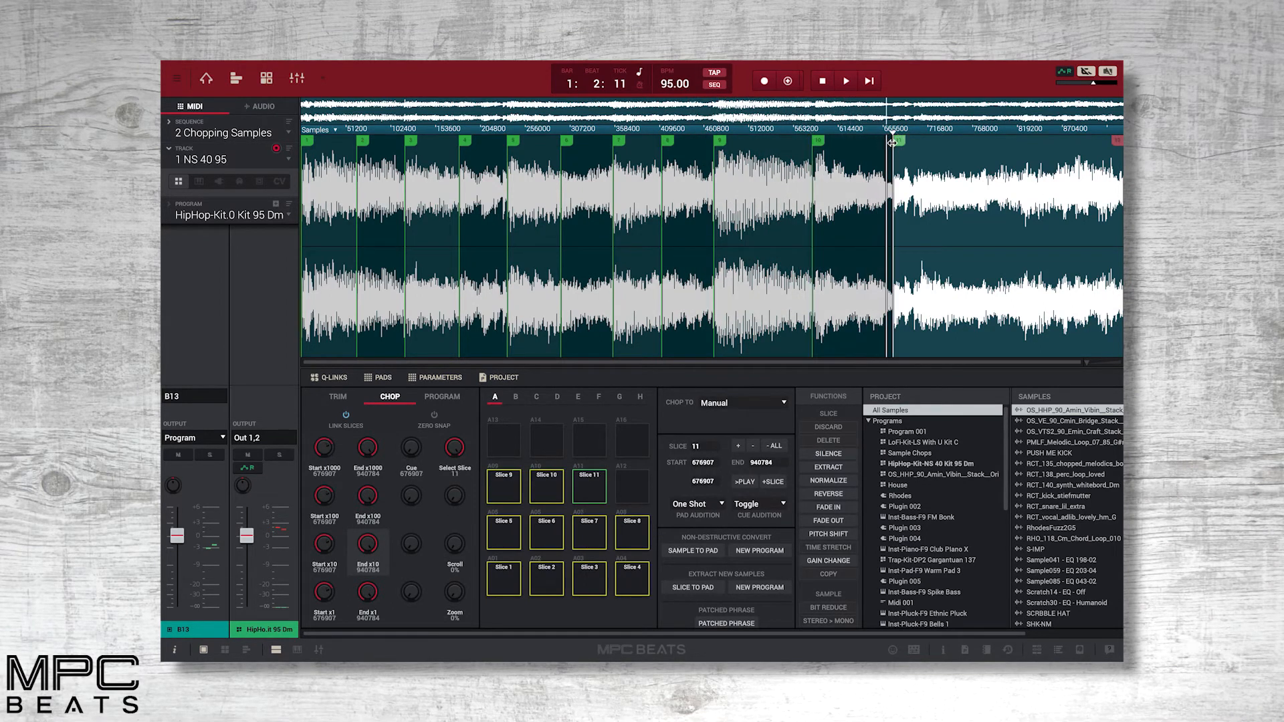
pyautogui.click(915, 142)
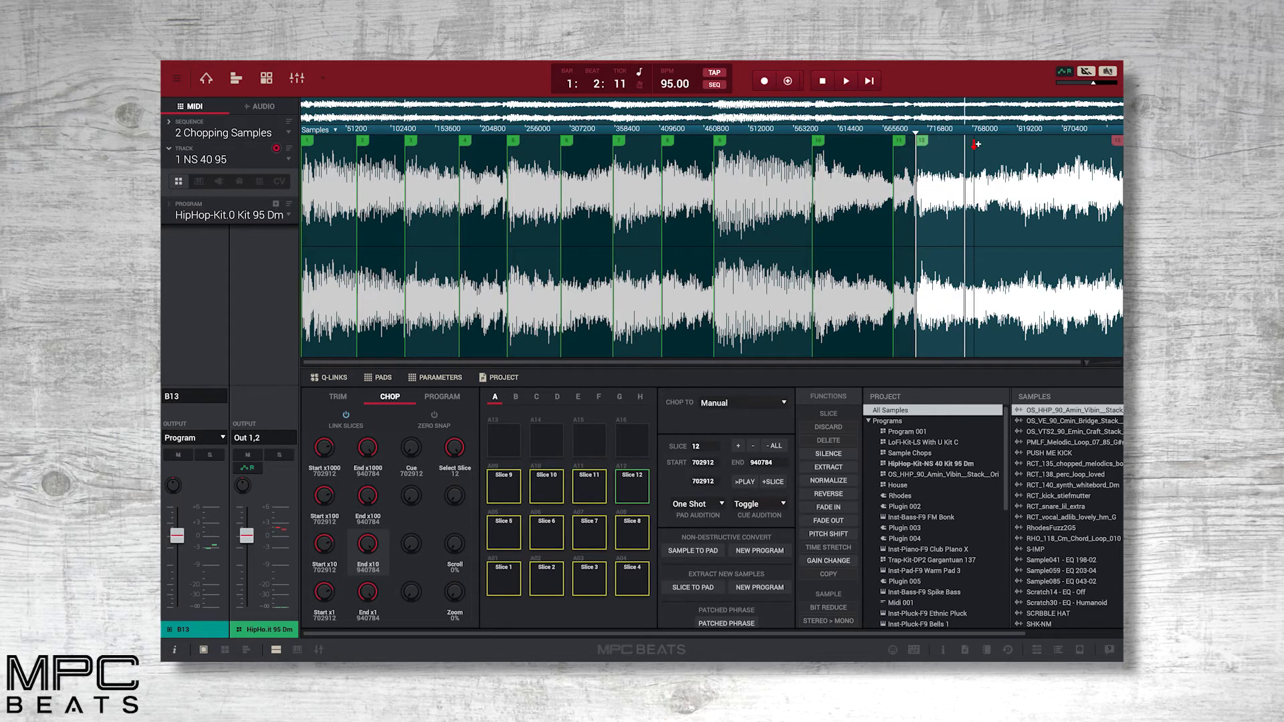
pyautogui.click(1073, 143)
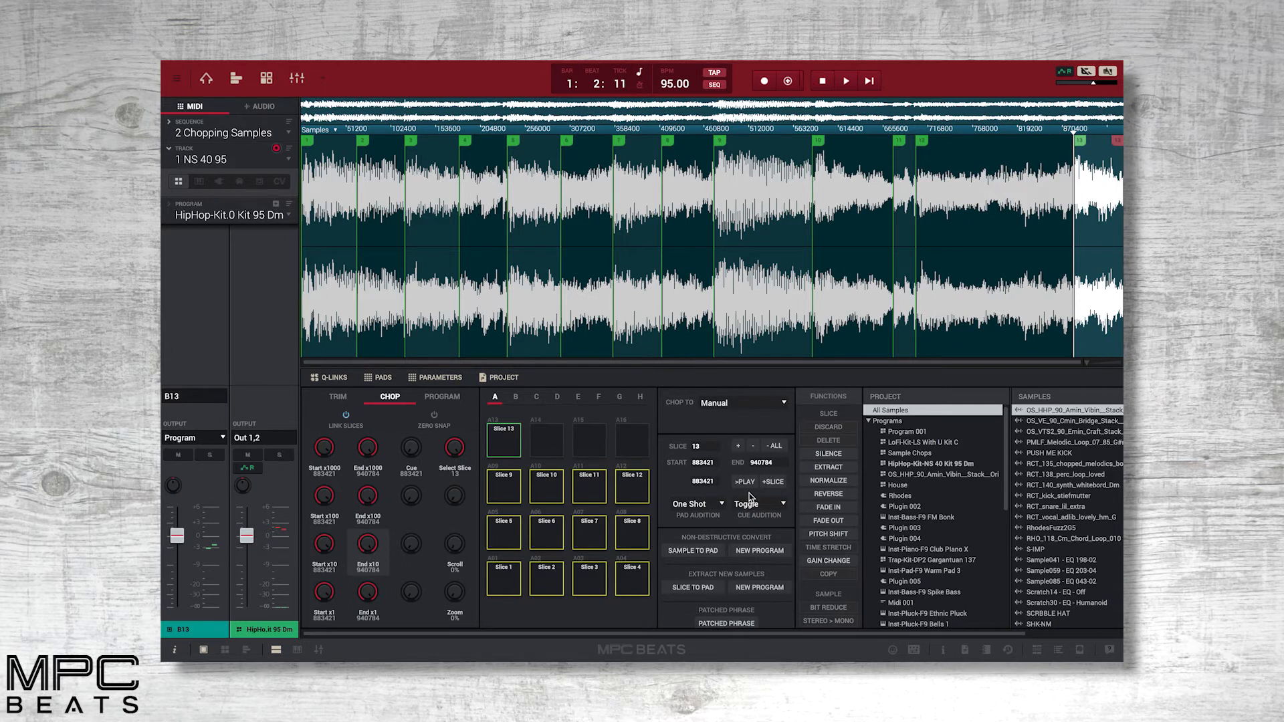
pyautogui.click(757, 551)
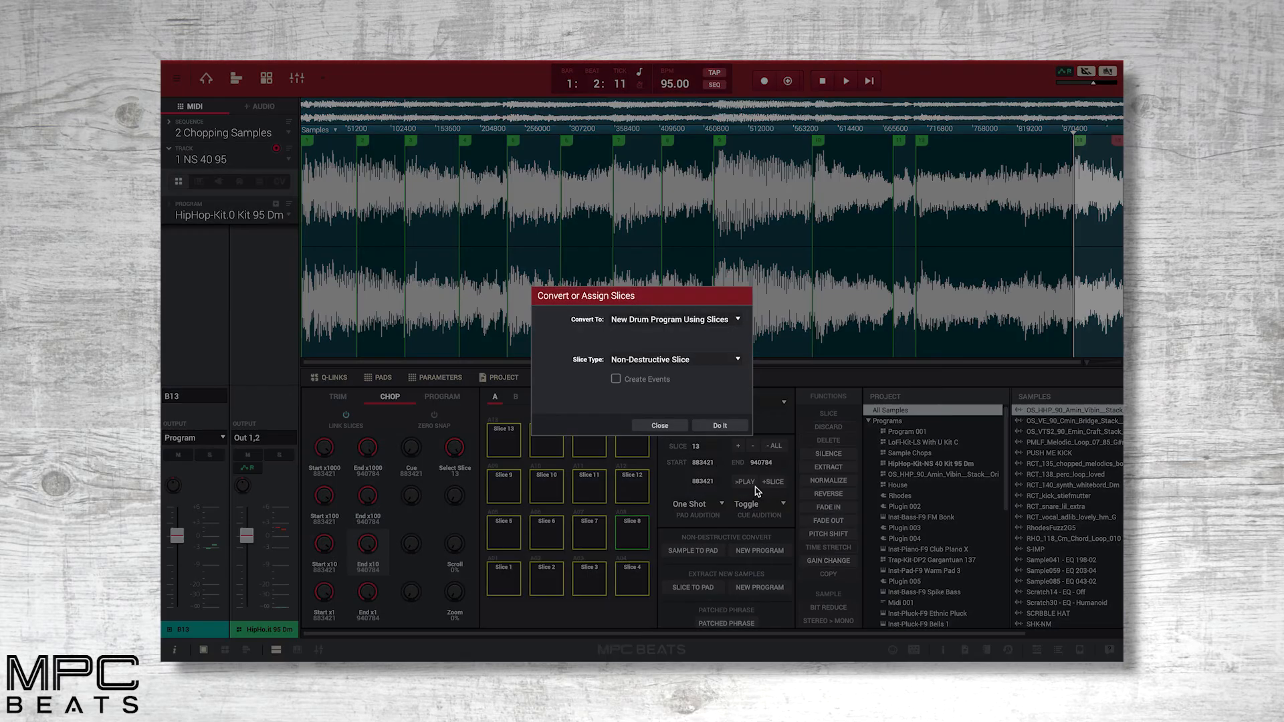
pyautogui.click(719, 426)
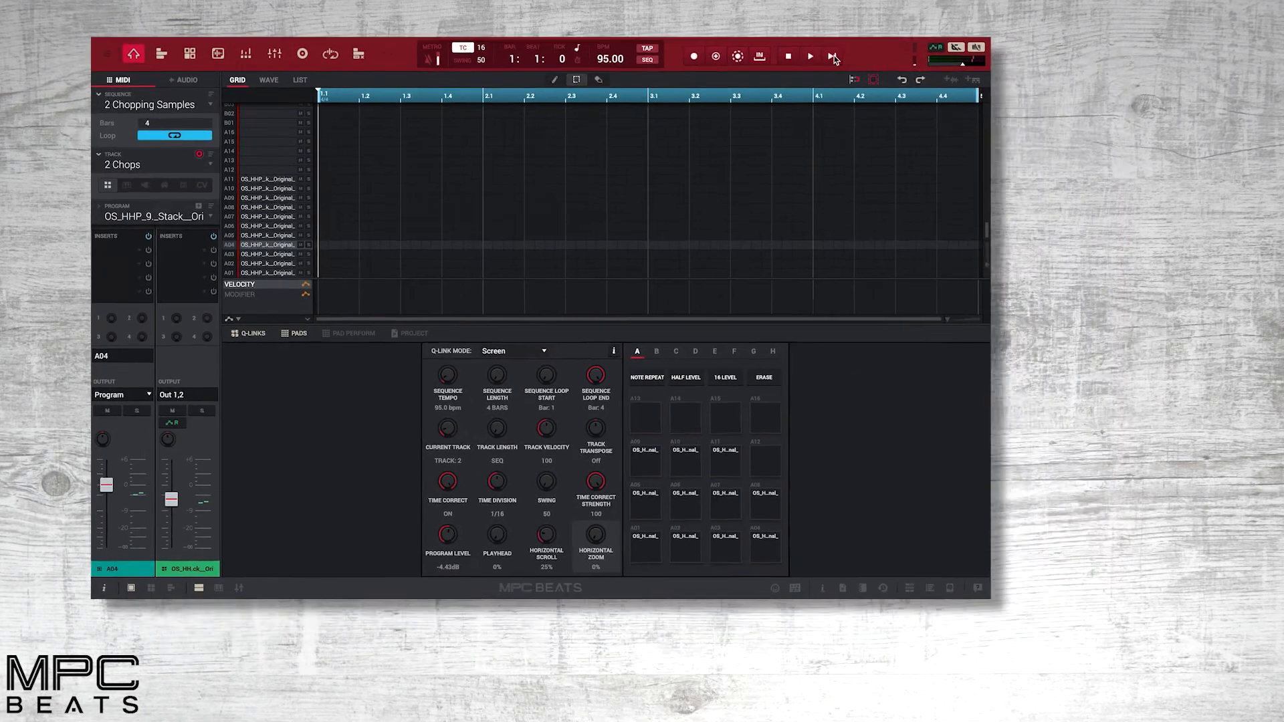
# Overdub a pattern of sample slices on the Chops track and switch to the NS 40 95 drum track.
pyautogui.click(930, 81)
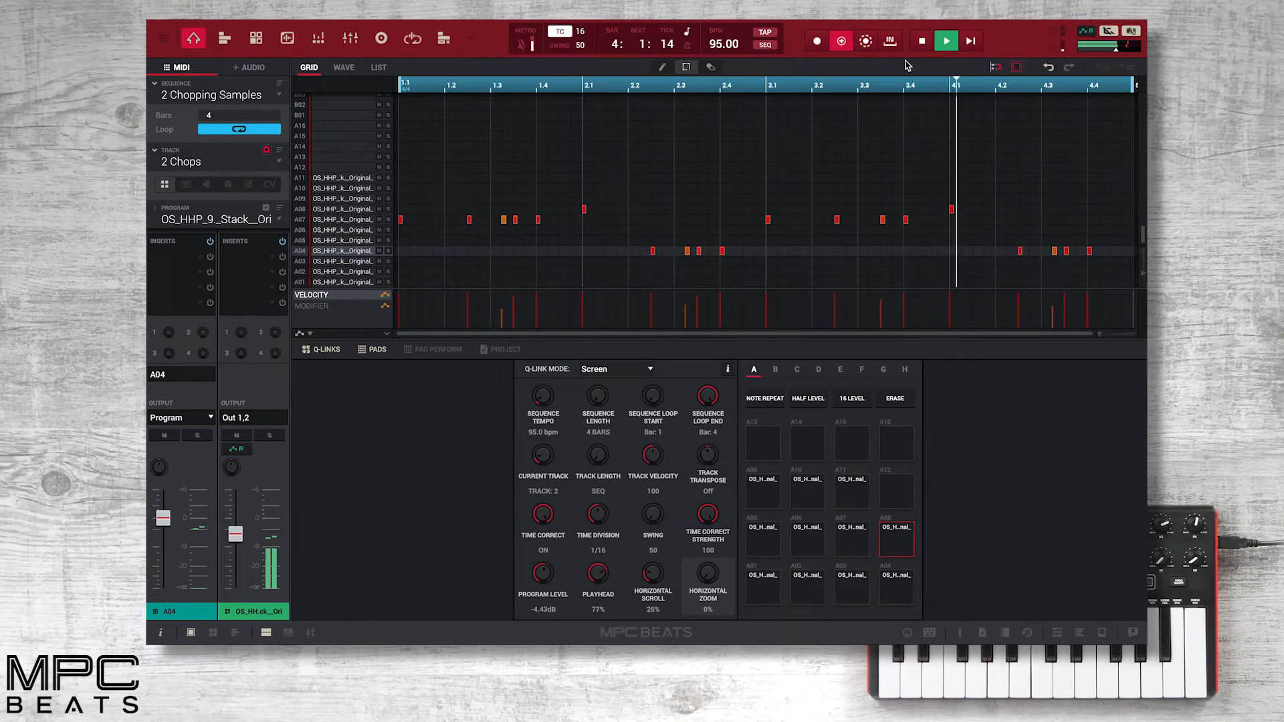
pyautogui.click(841, 41)
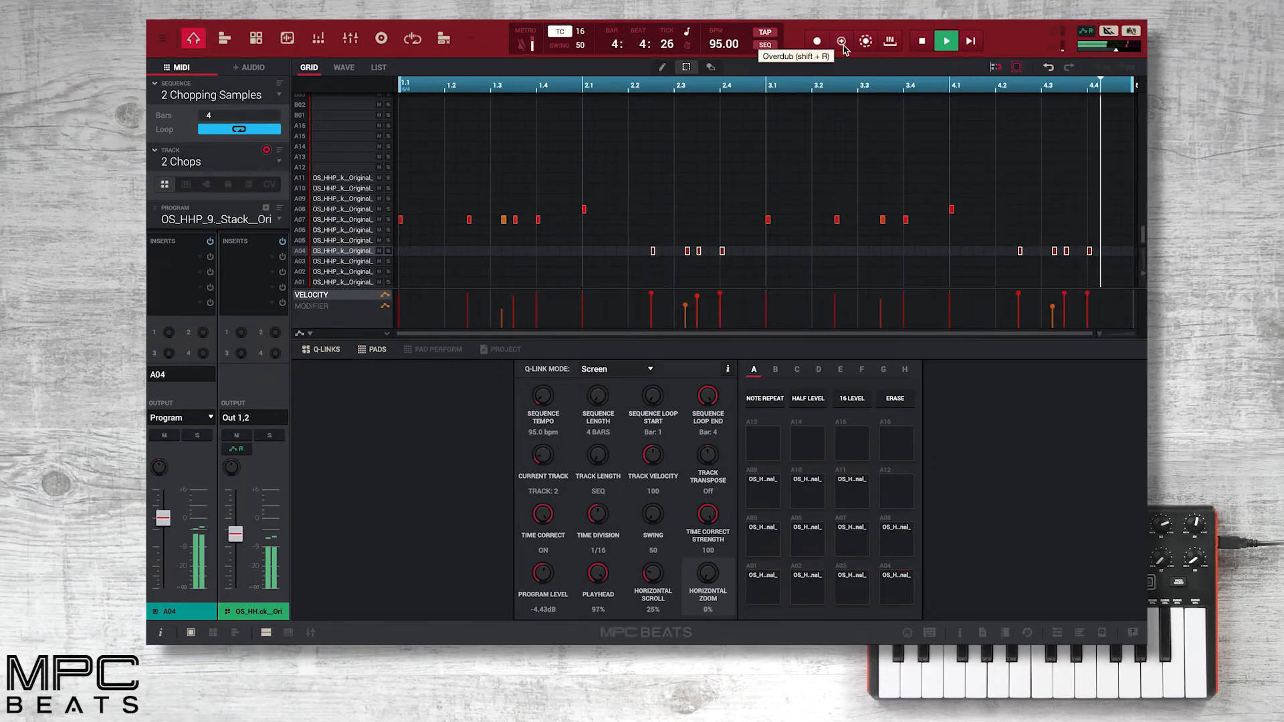
pyautogui.click(281, 162)
pyautogui.click(274, 171)
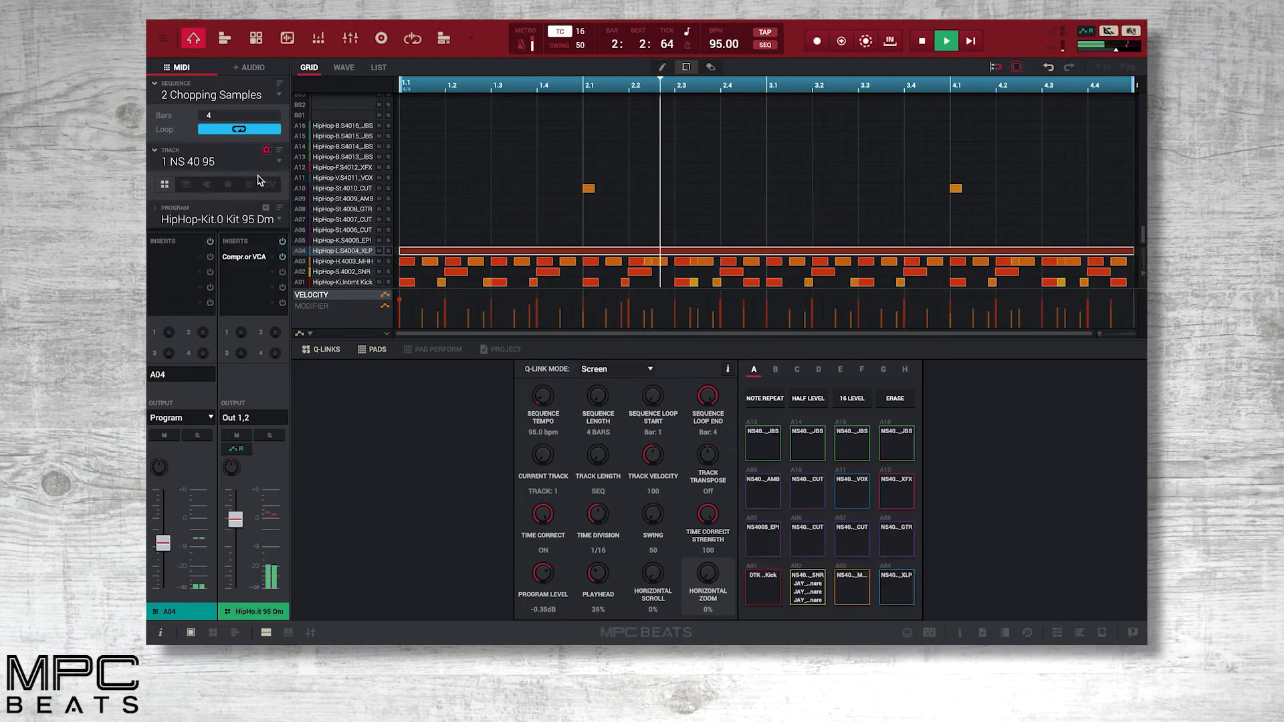
pyautogui.moveTo(235, 519)
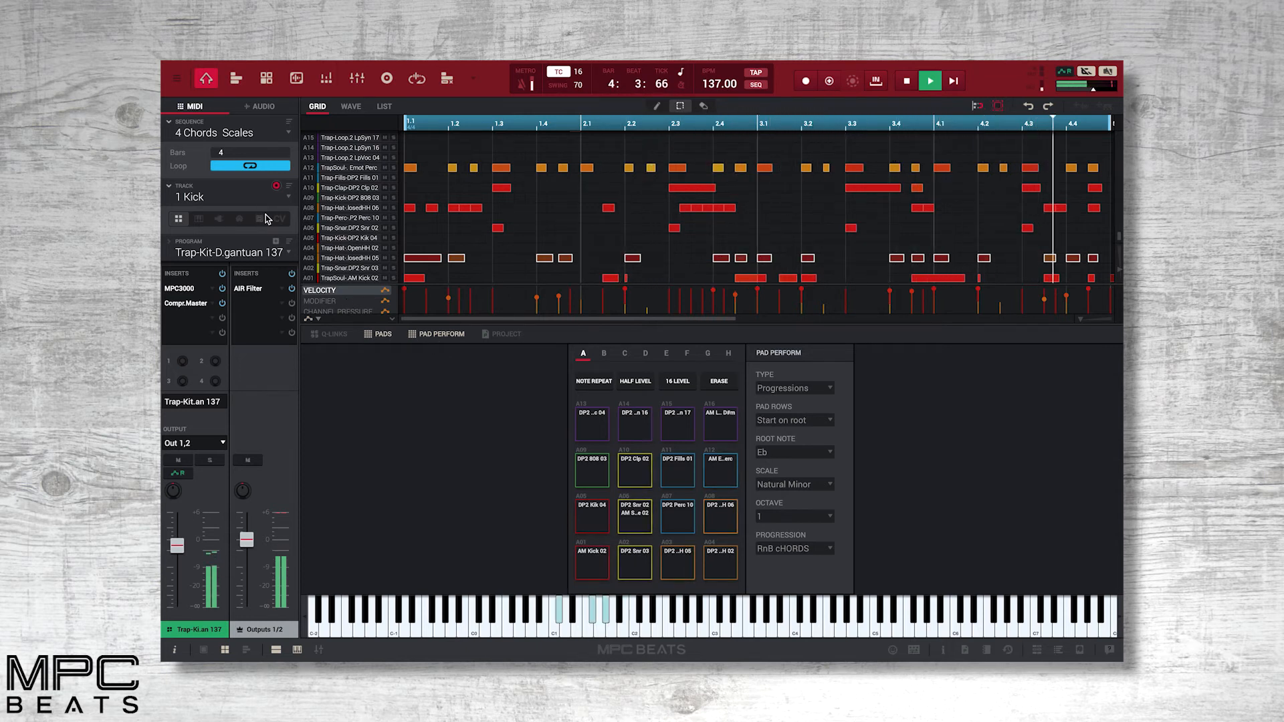
# Switch from the Kick track to the Rhodes track and toggle the Pad Perform settings off and back on.
pyautogui.click(288, 197)
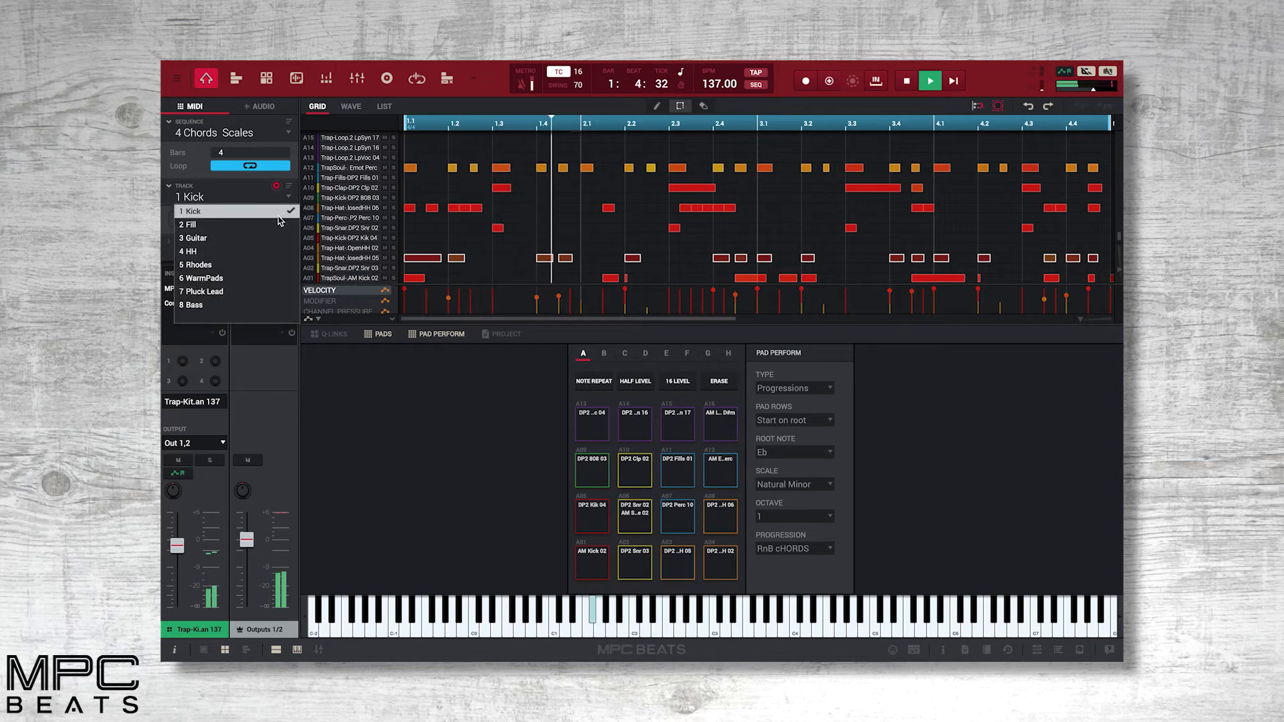
pyautogui.click(274, 264)
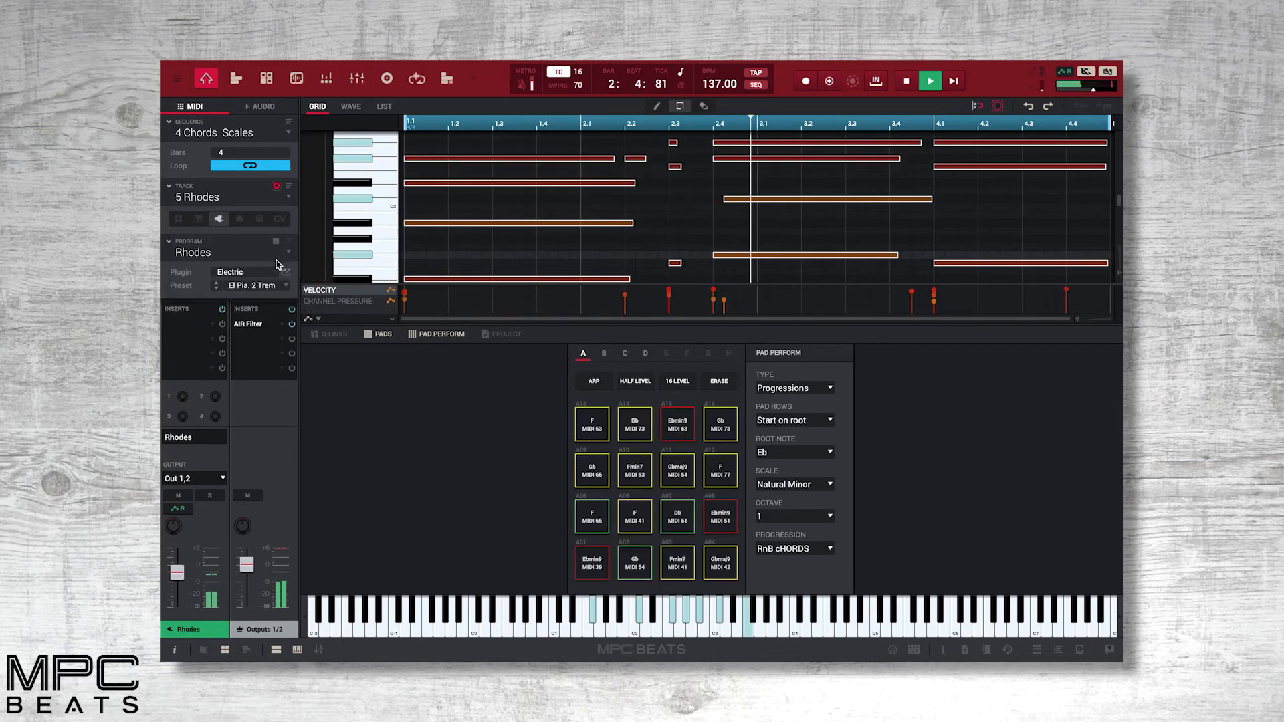
pyautogui.click(432, 336)
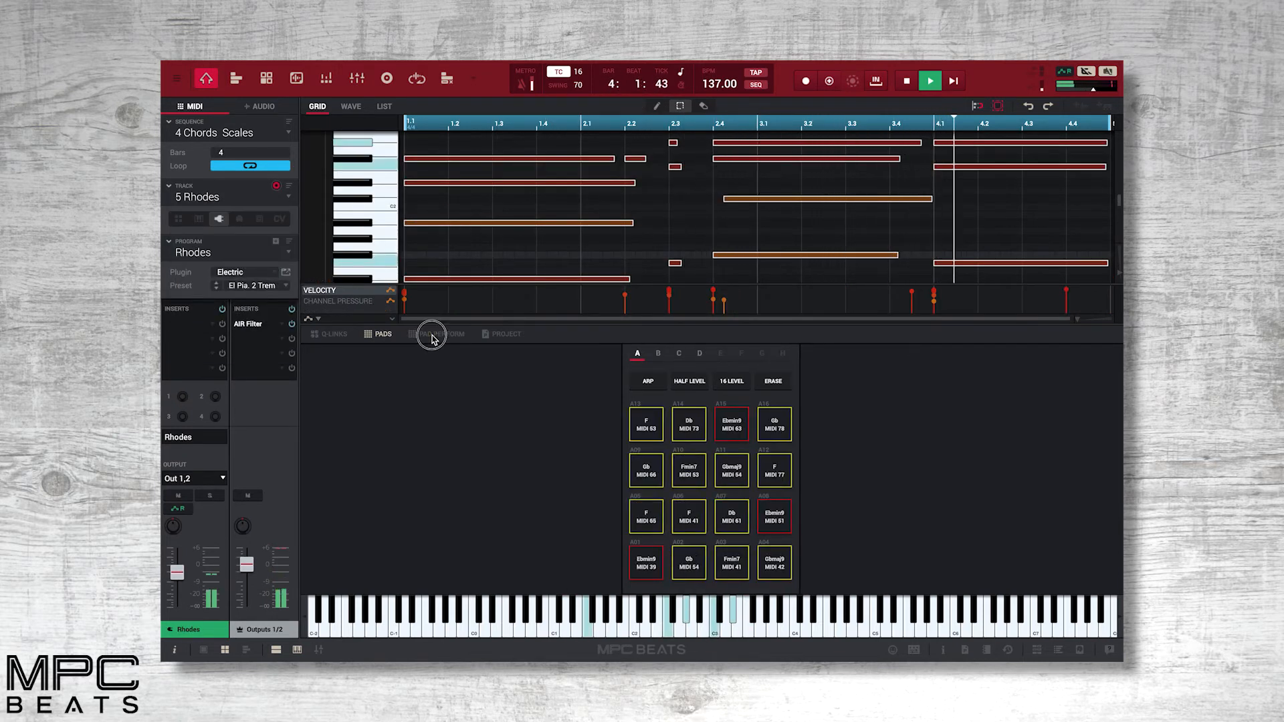
pyautogui.click(432, 336)
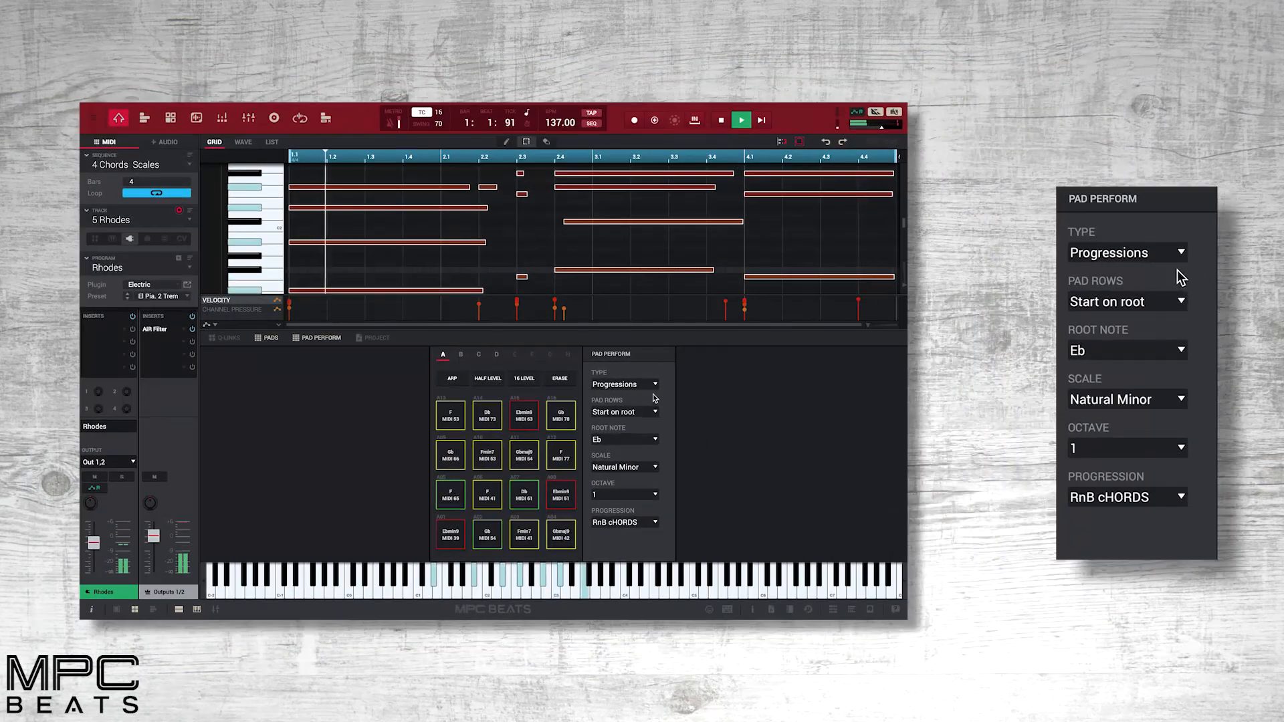
# Switch the Pad Perform type through Chromatic to Notes and look at the root note choices.
pyautogui.click(654, 385)
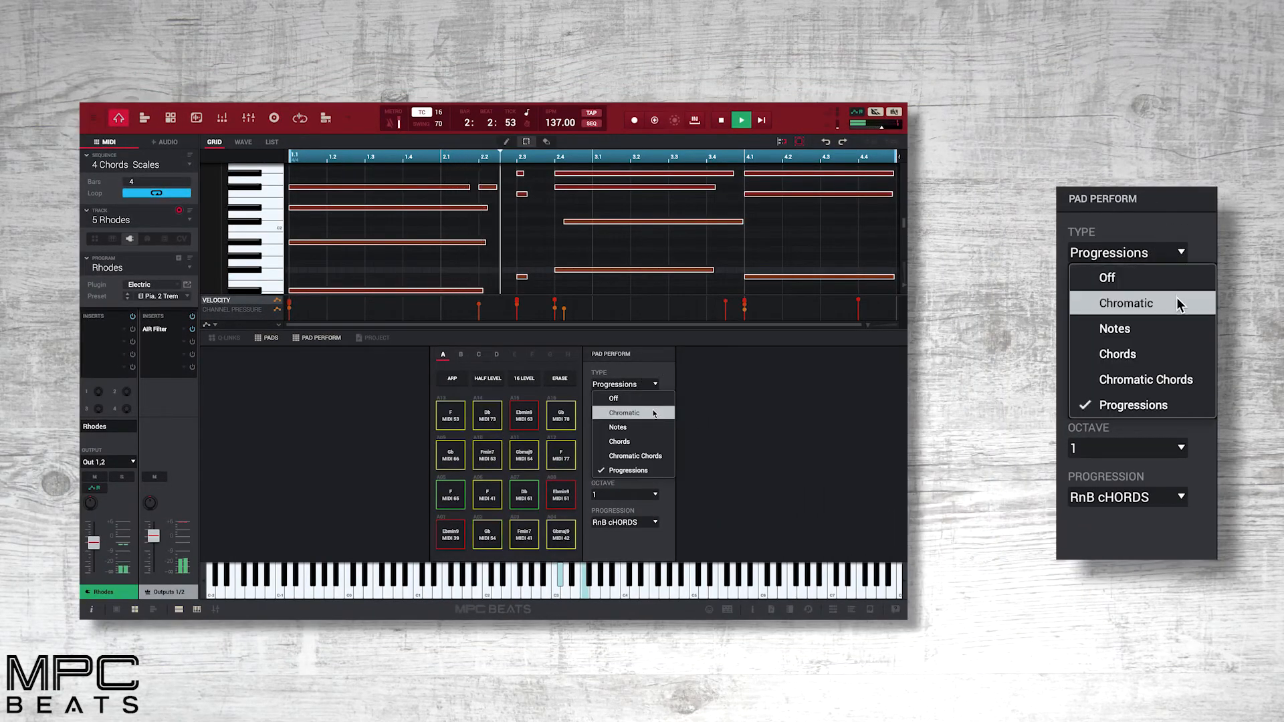
pyautogui.click(654, 411)
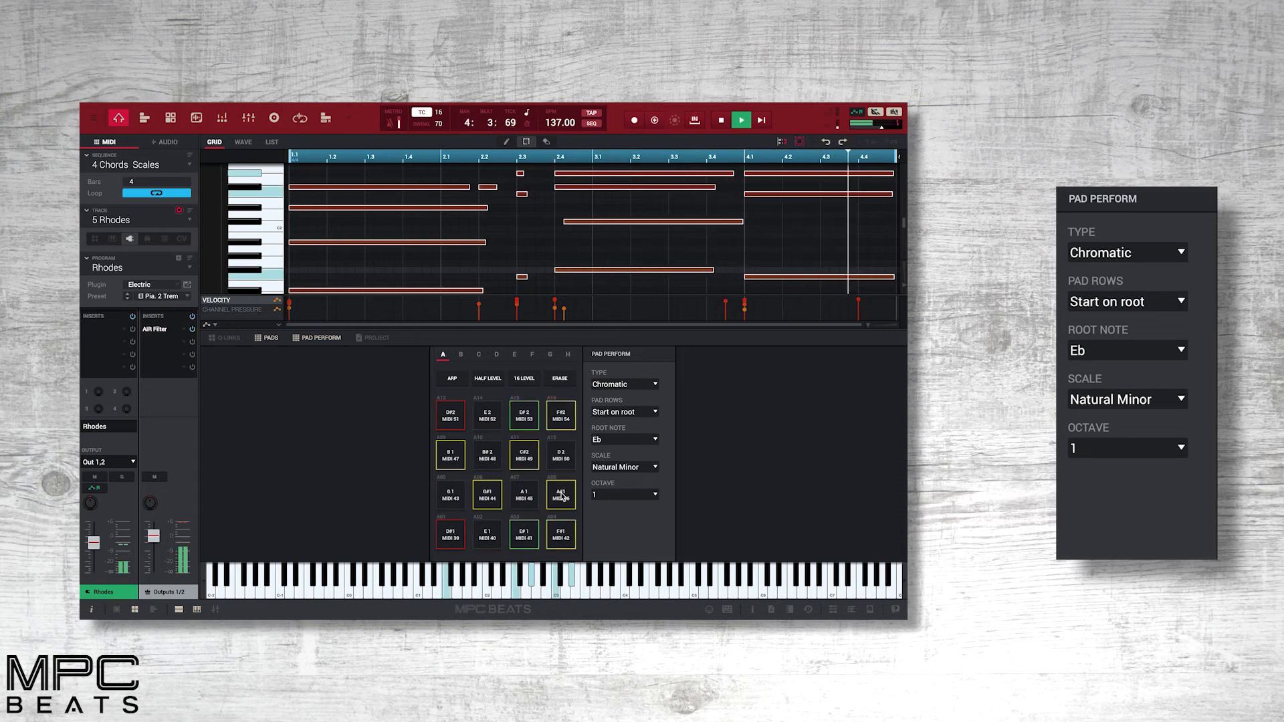
pyautogui.click(654, 384)
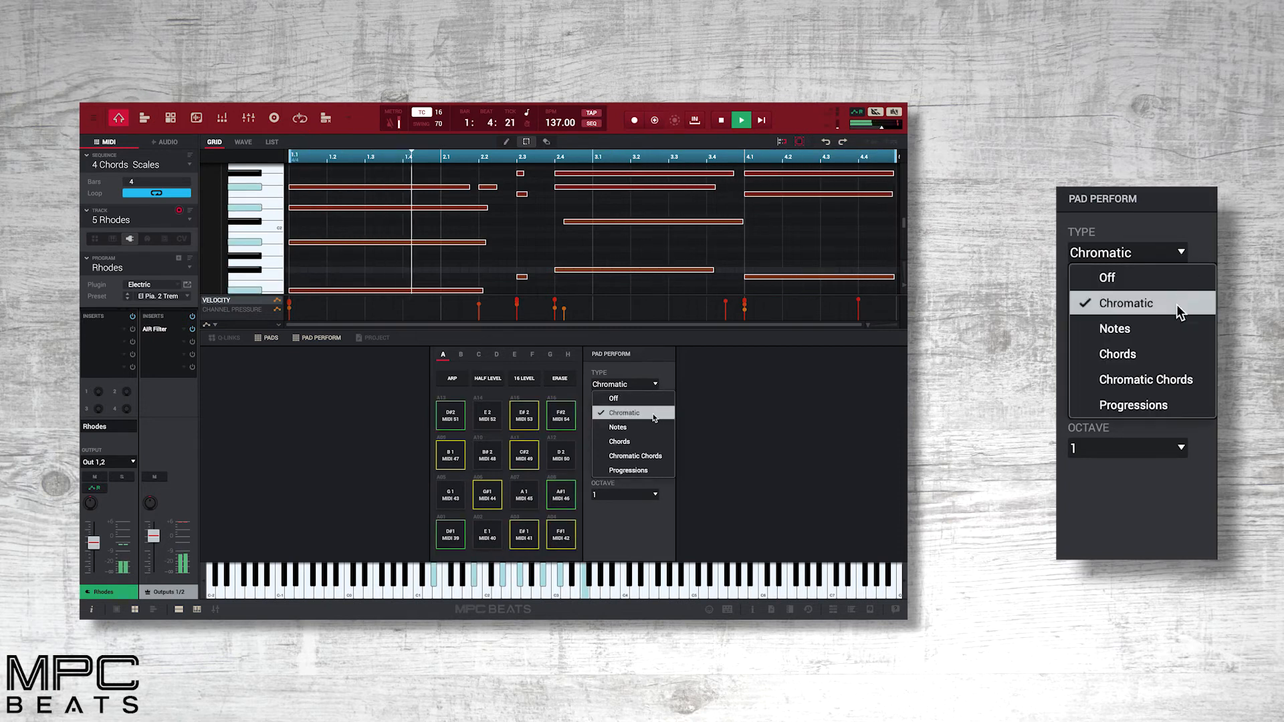
pyautogui.click(652, 427)
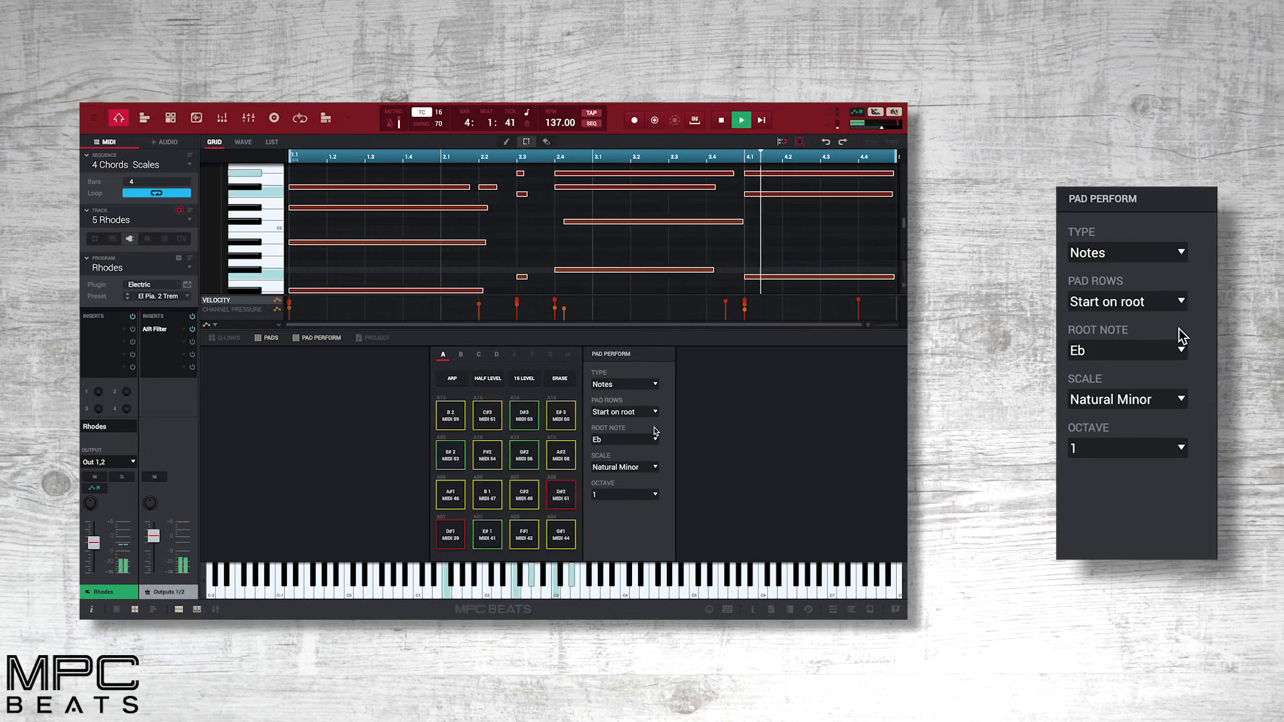
pyautogui.click(655, 441)
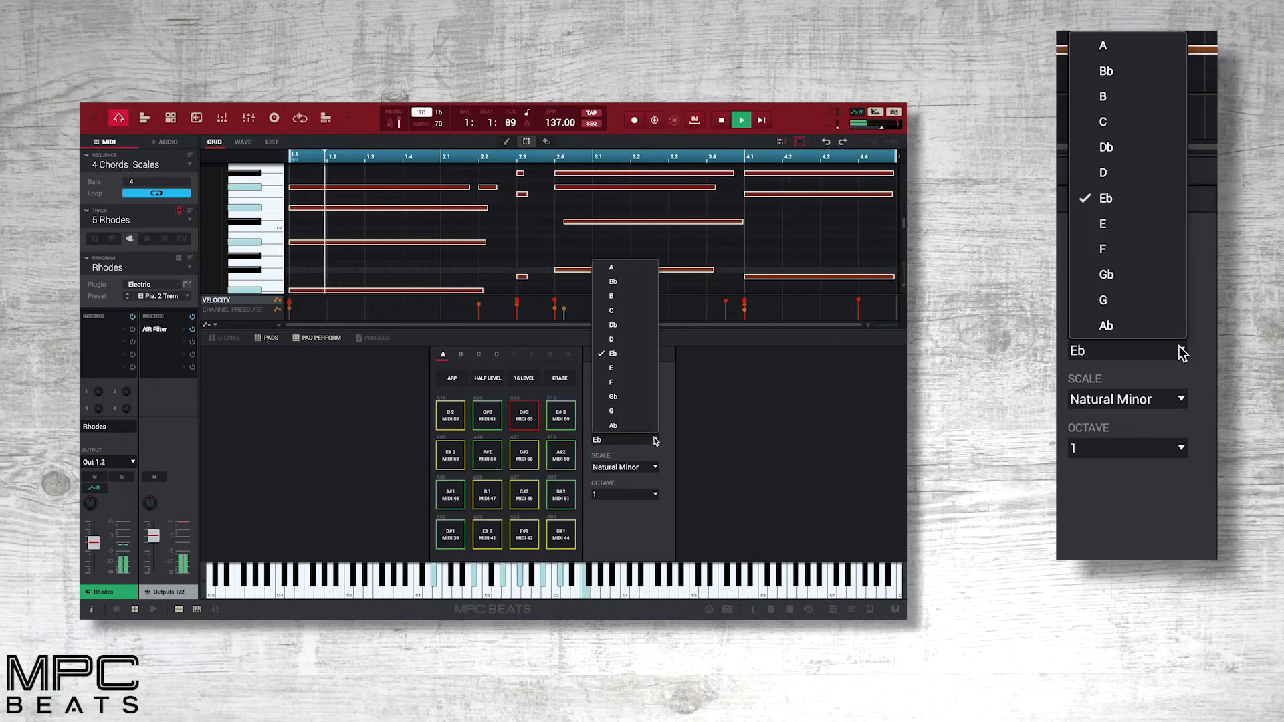
pyautogui.click(673, 452)
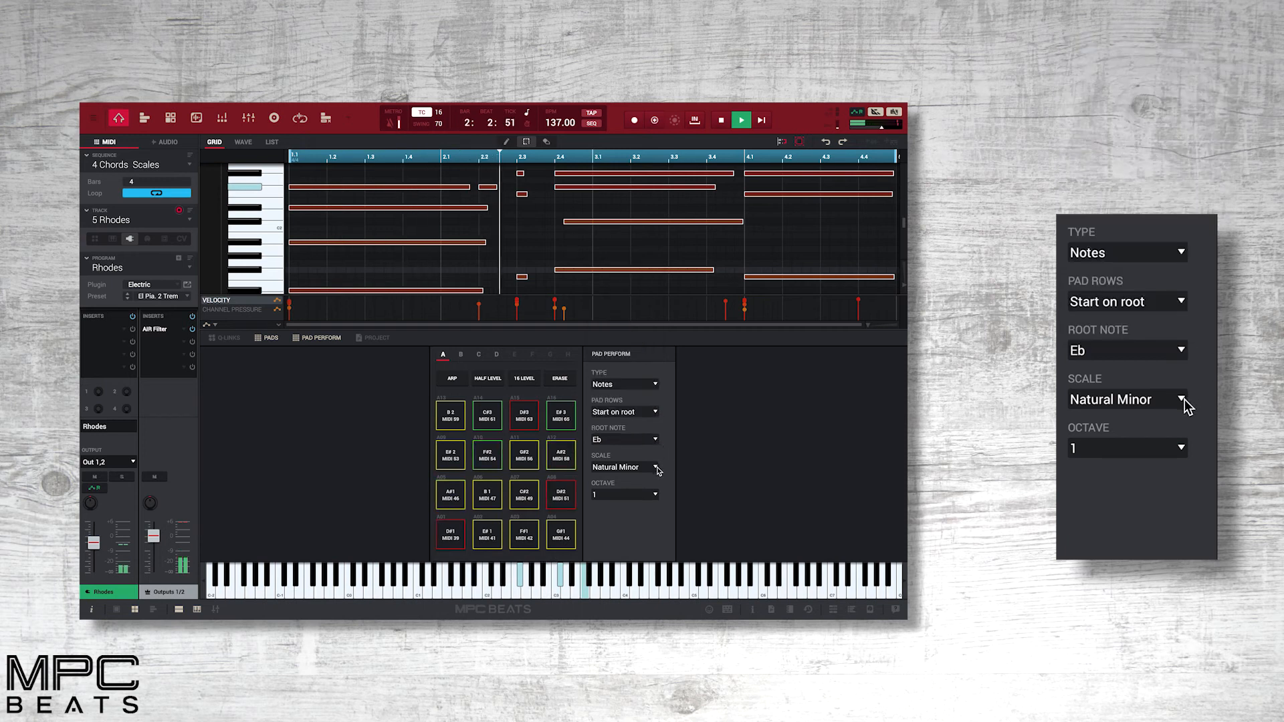
# Look through the available scales and octaves in the Pad Perform settings.
pyautogui.click(655, 467)
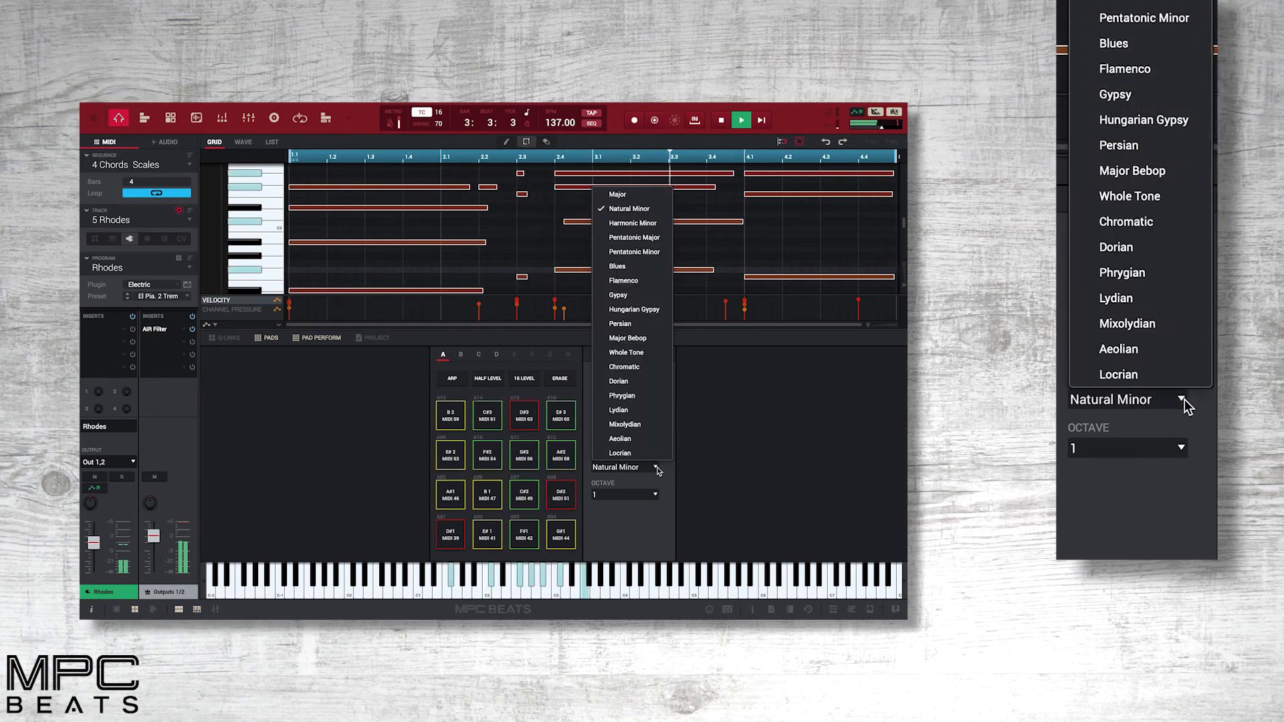
pyautogui.click(668, 483)
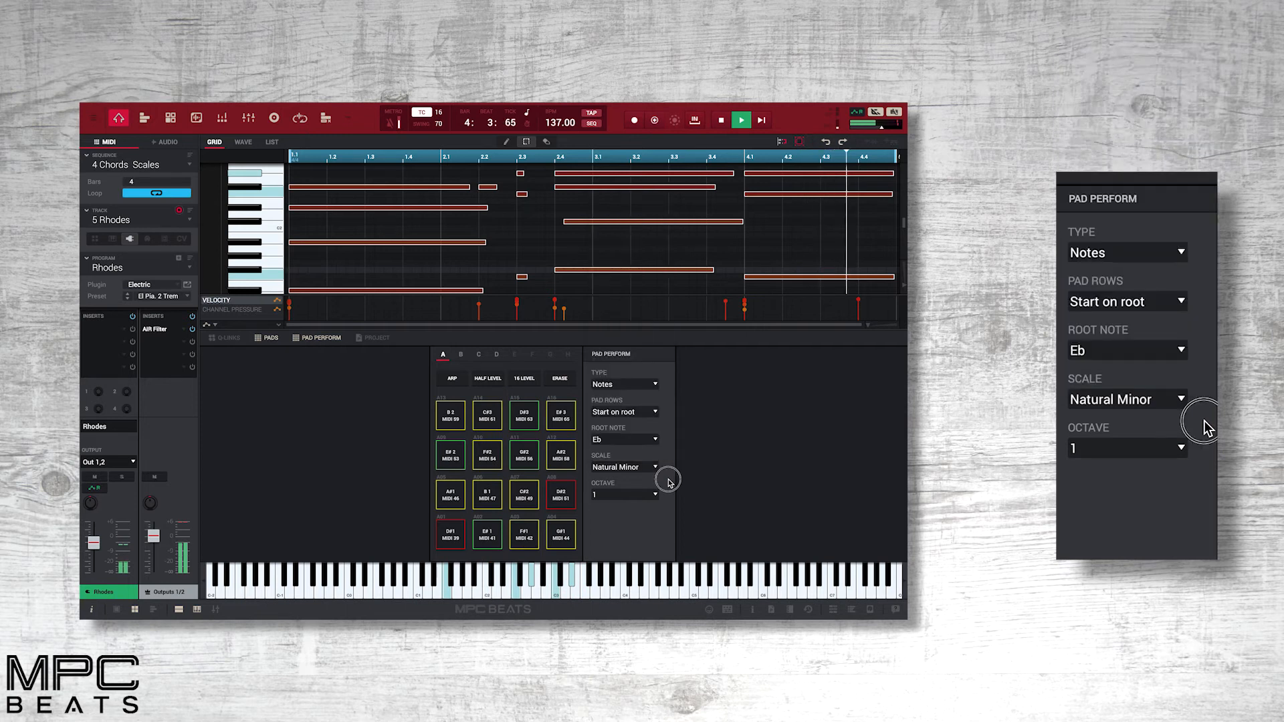
pyautogui.click(655, 495)
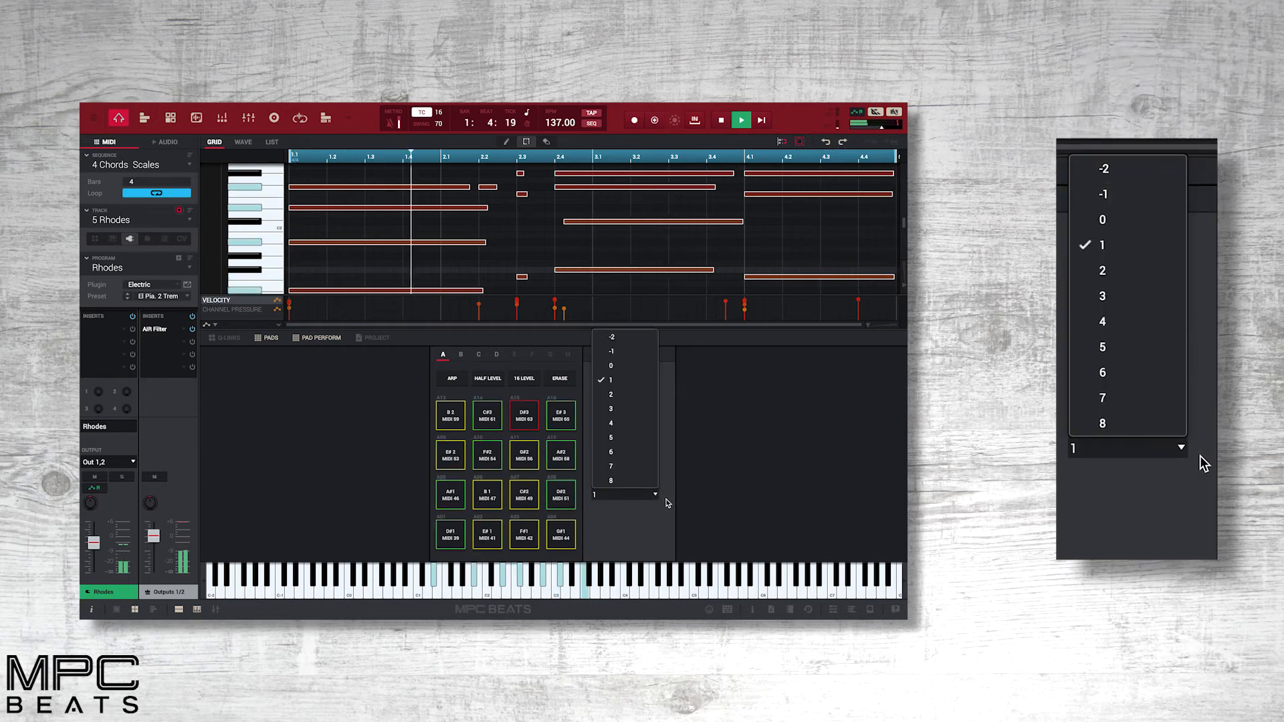
pyautogui.click(669, 504)
# Set the Pad Perform type to Chords and look through the root note, scale and scale chord choices.
pyautogui.click(650, 386)
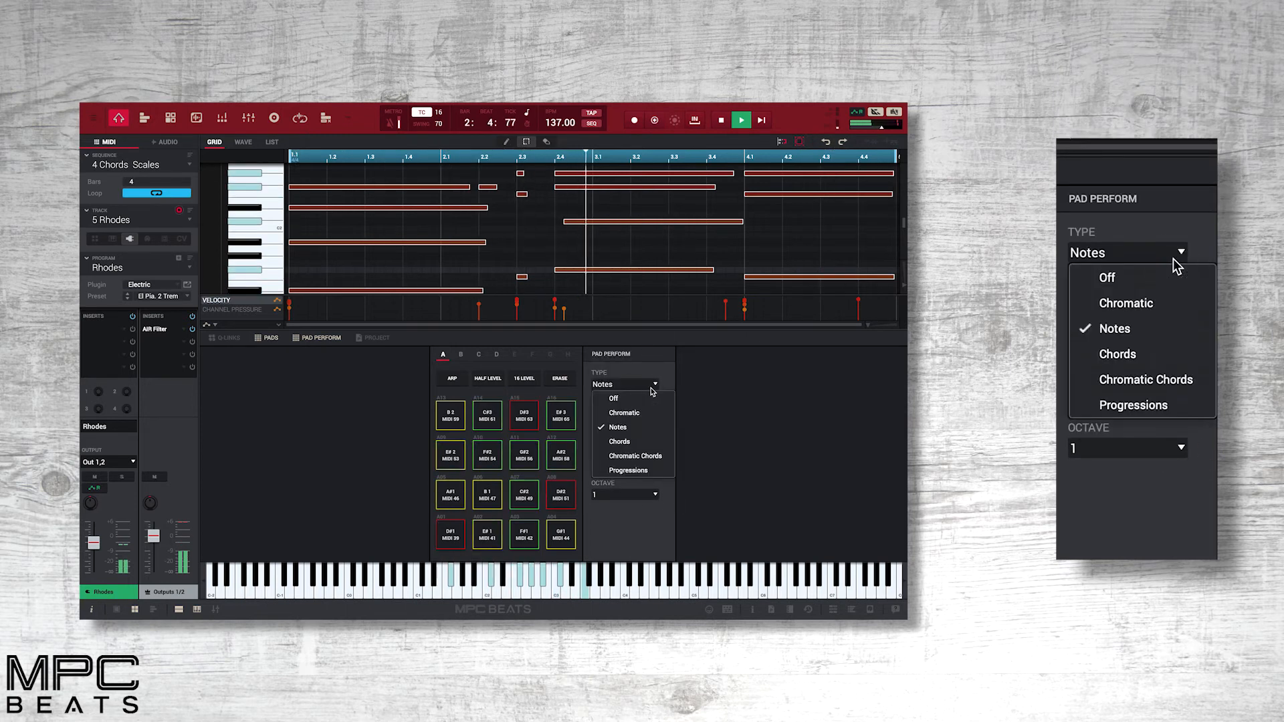
pyautogui.click(652, 442)
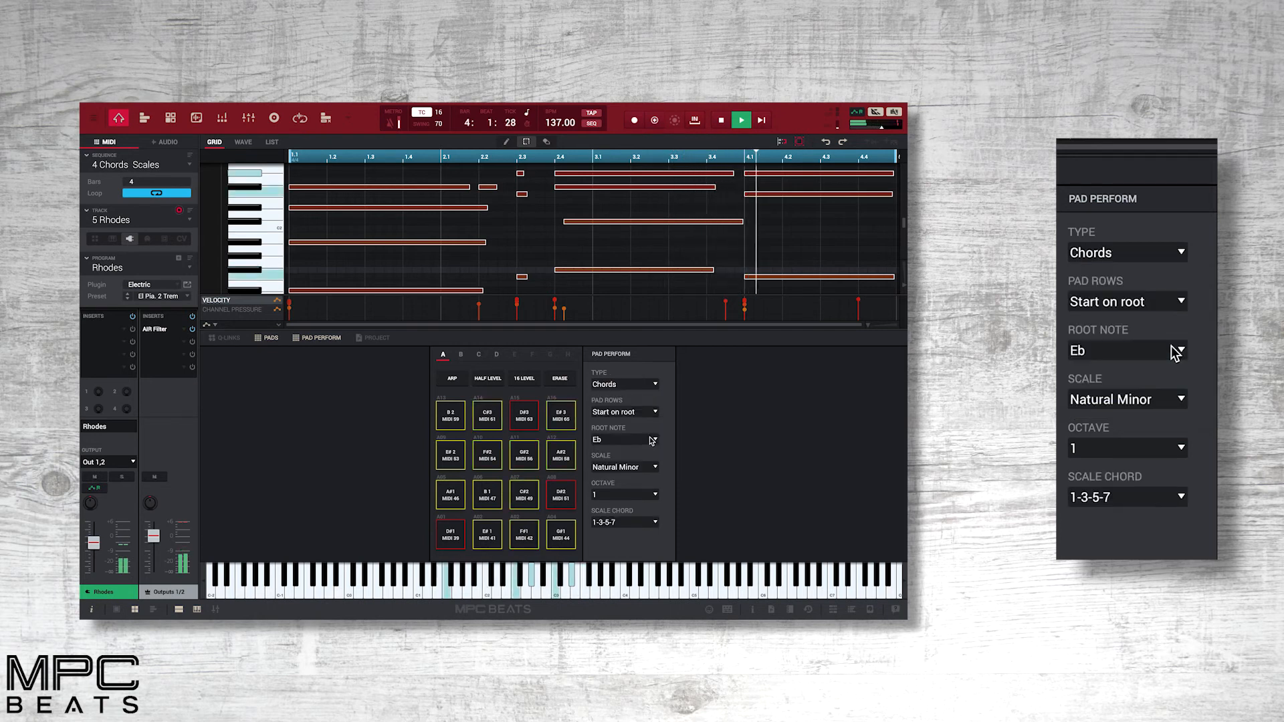
pyautogui.click(654, 441)
pyautogui.click(669, 456)
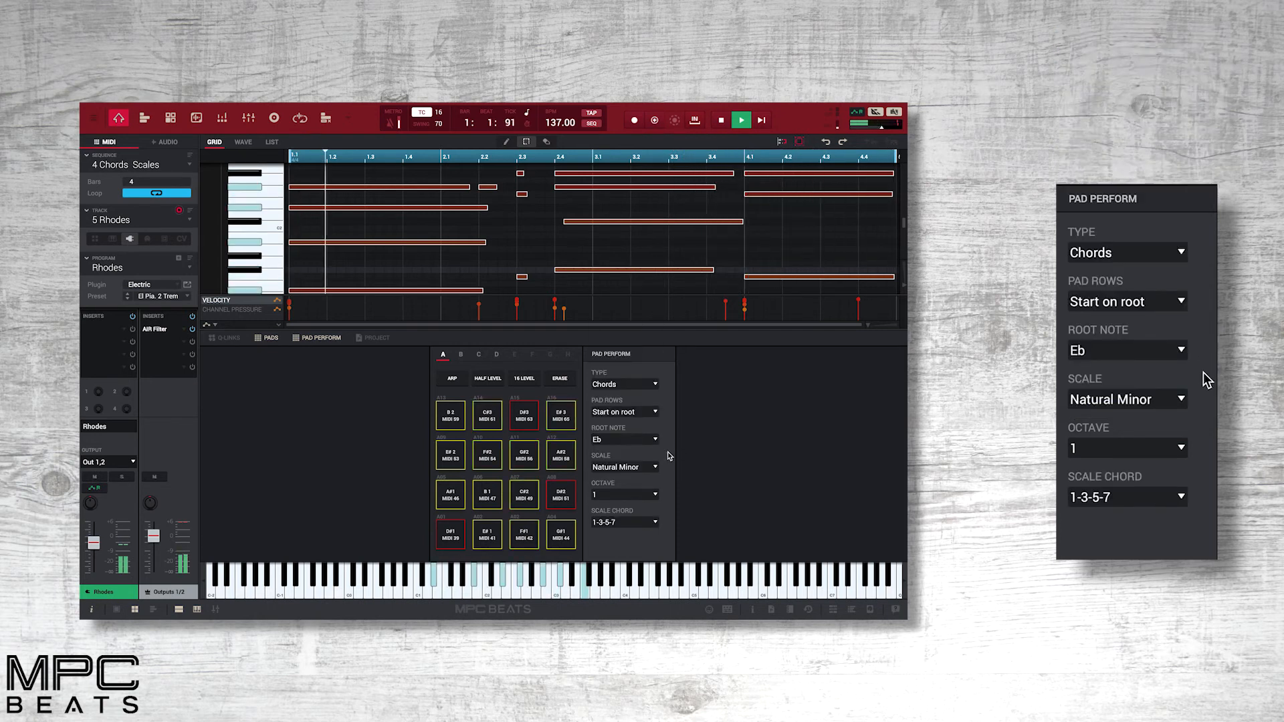
pyautogui.click(656, 467)
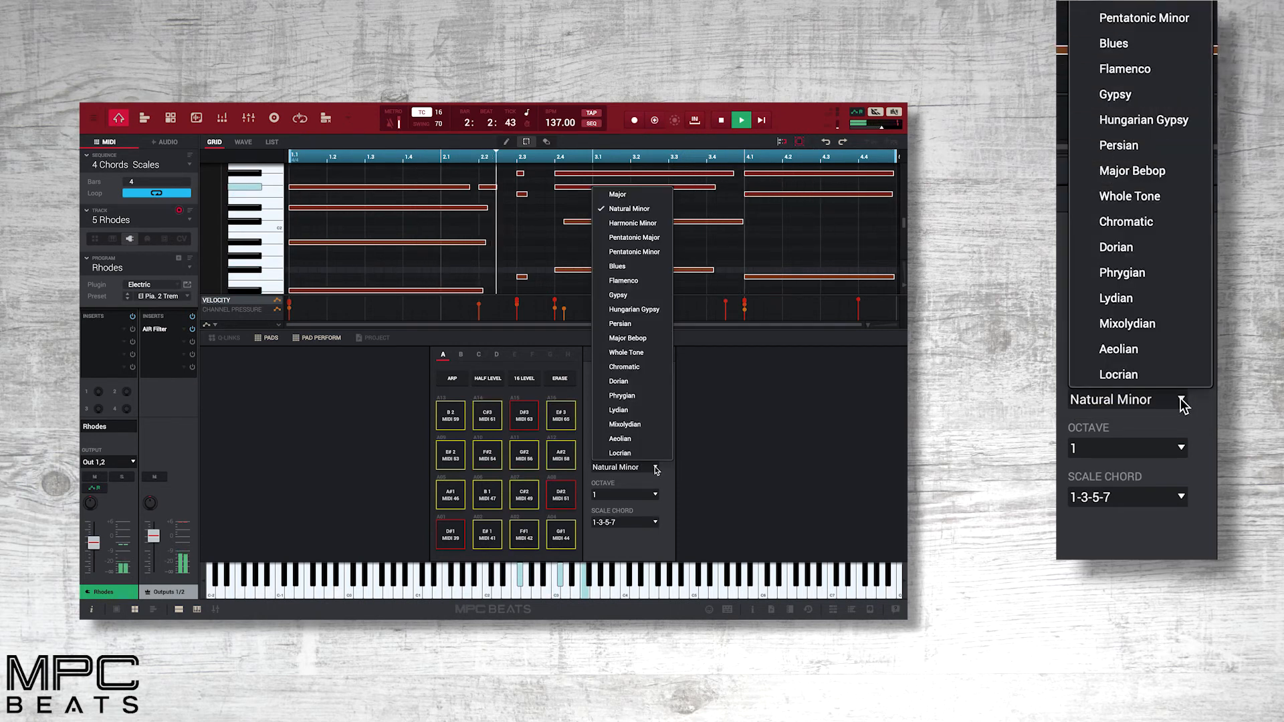
pyautogui.click(672, 473)
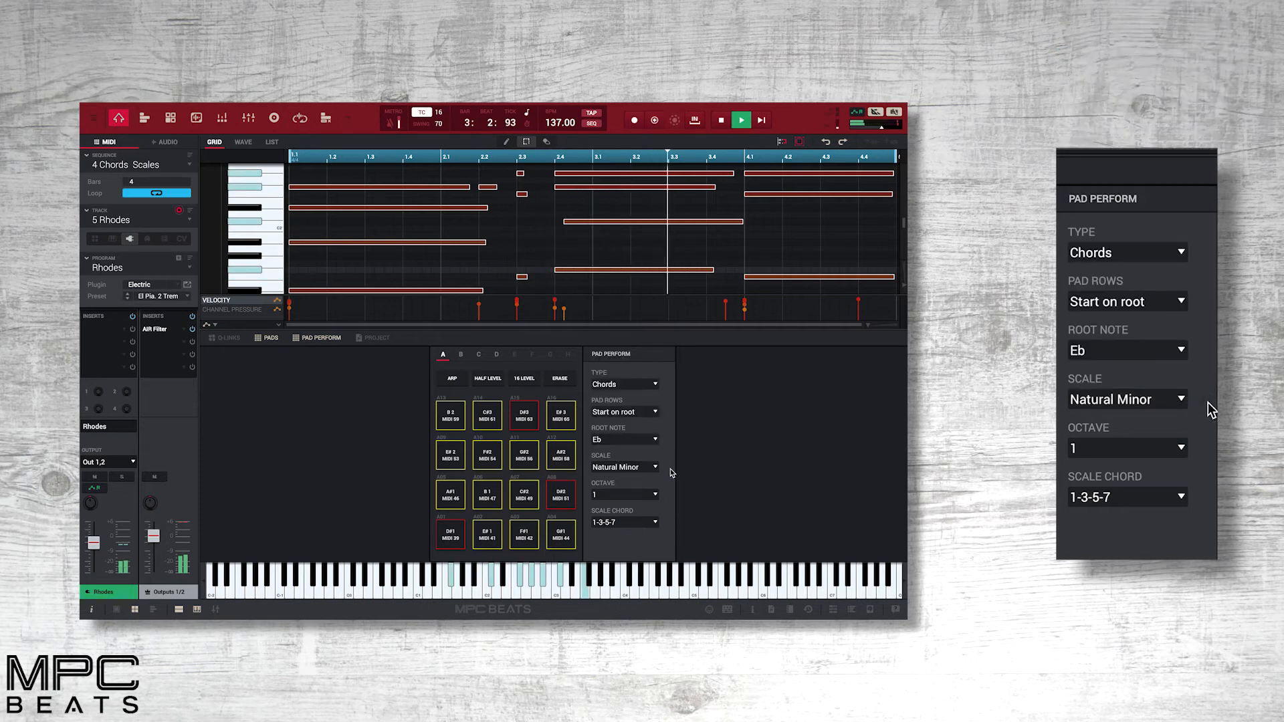
pyautogui.click(655, 523)
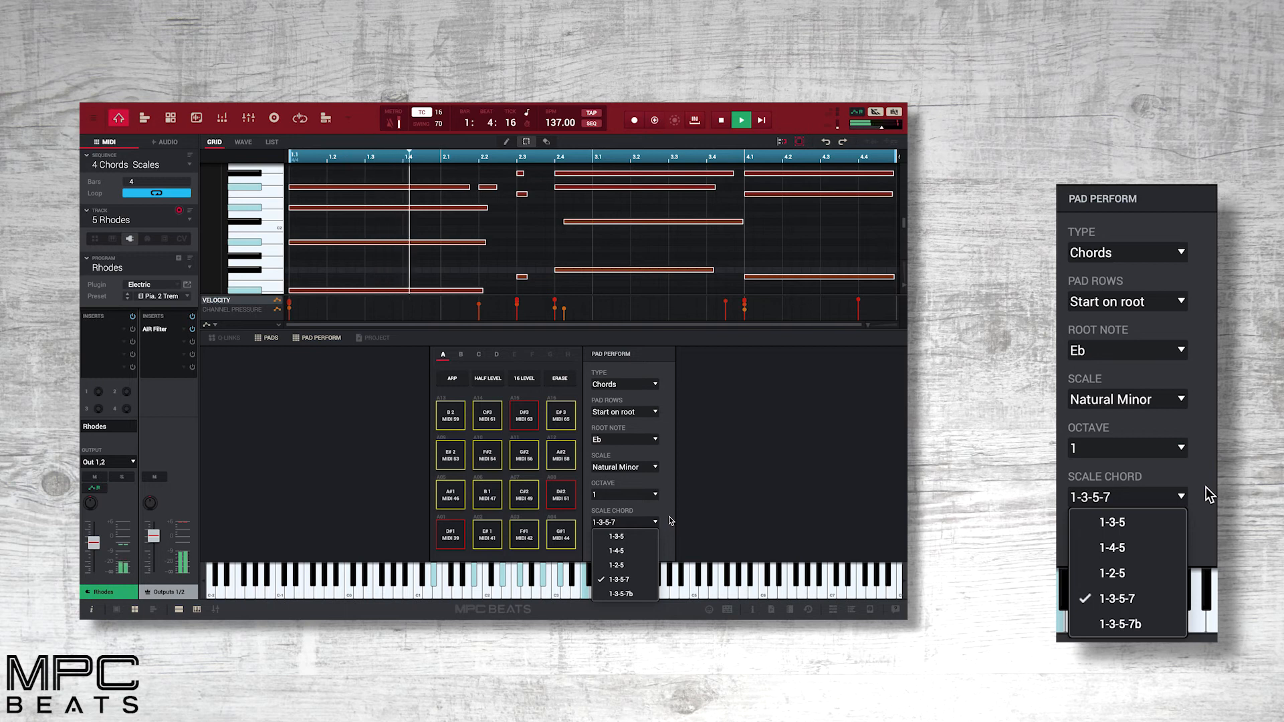
pyautogui.click(671, 521)
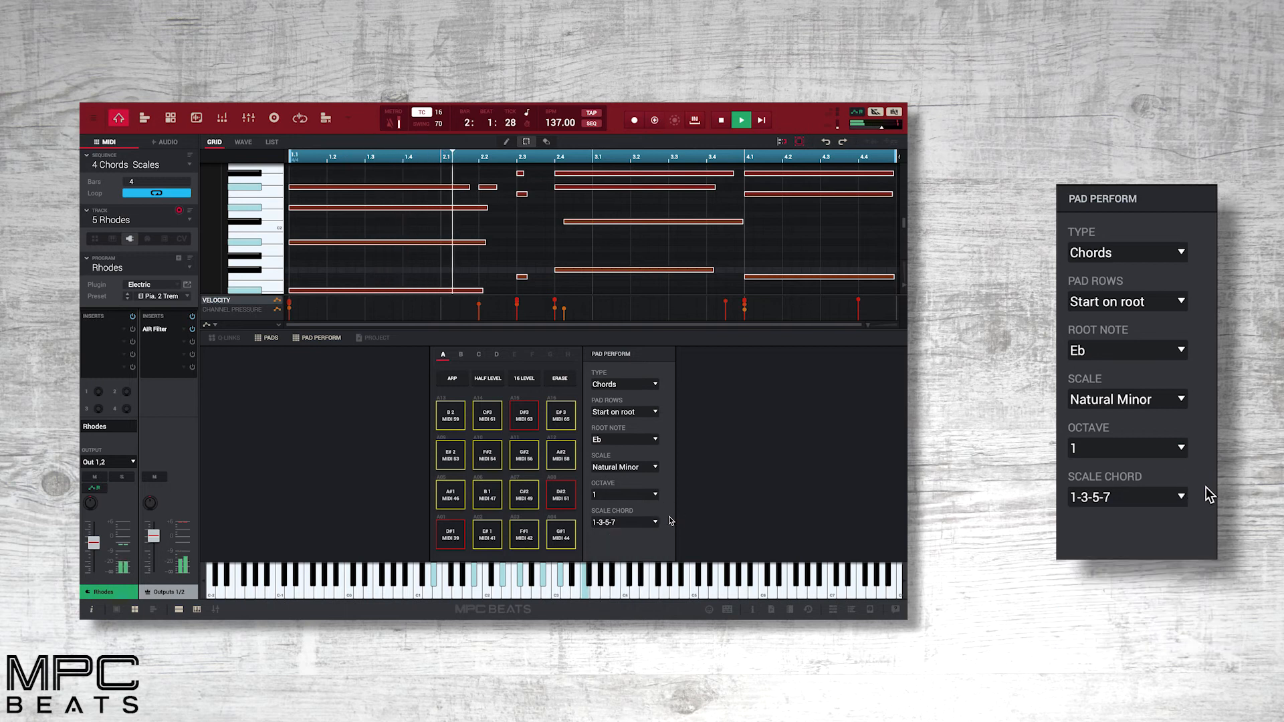
# Set the Pad Perform type to Progressions and look through the available progression categories.
pyautogui.click(654, 386)
pyautogui.click(637, 471)
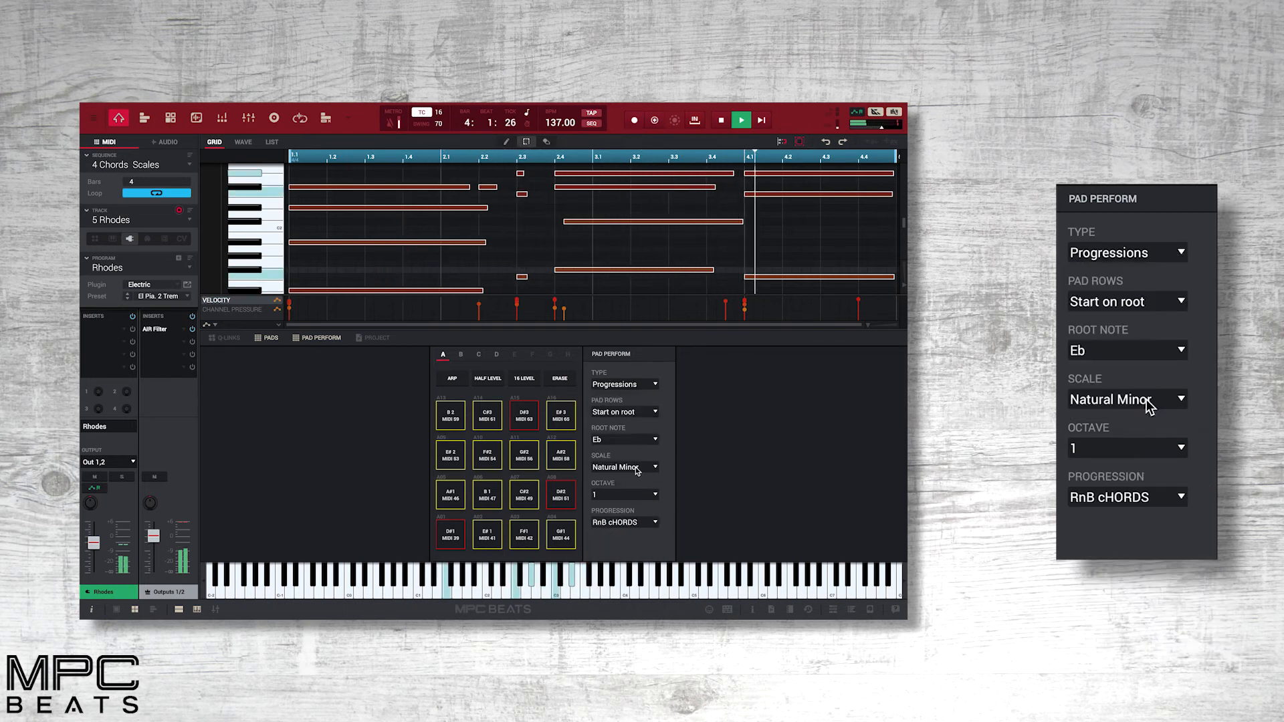
pyautogui.click(624, 522)
pyautogui.moveTo(639, 428)
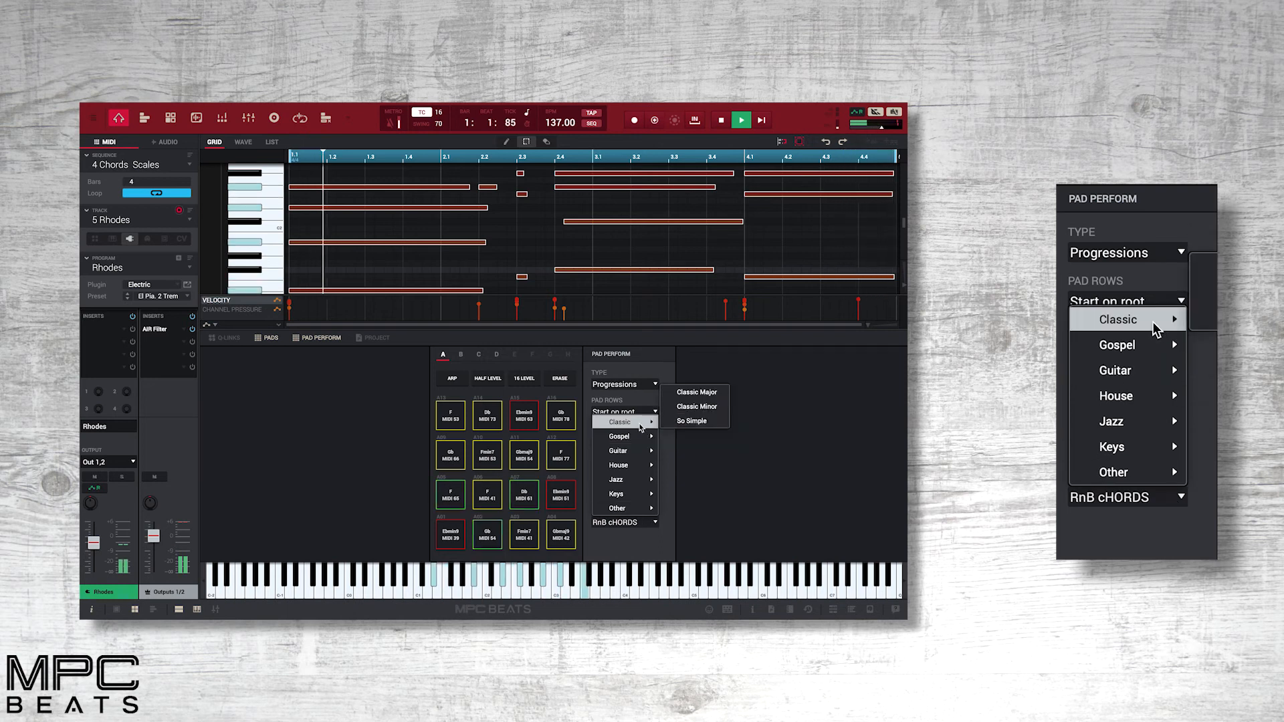
pyautogui.click(674, 509)
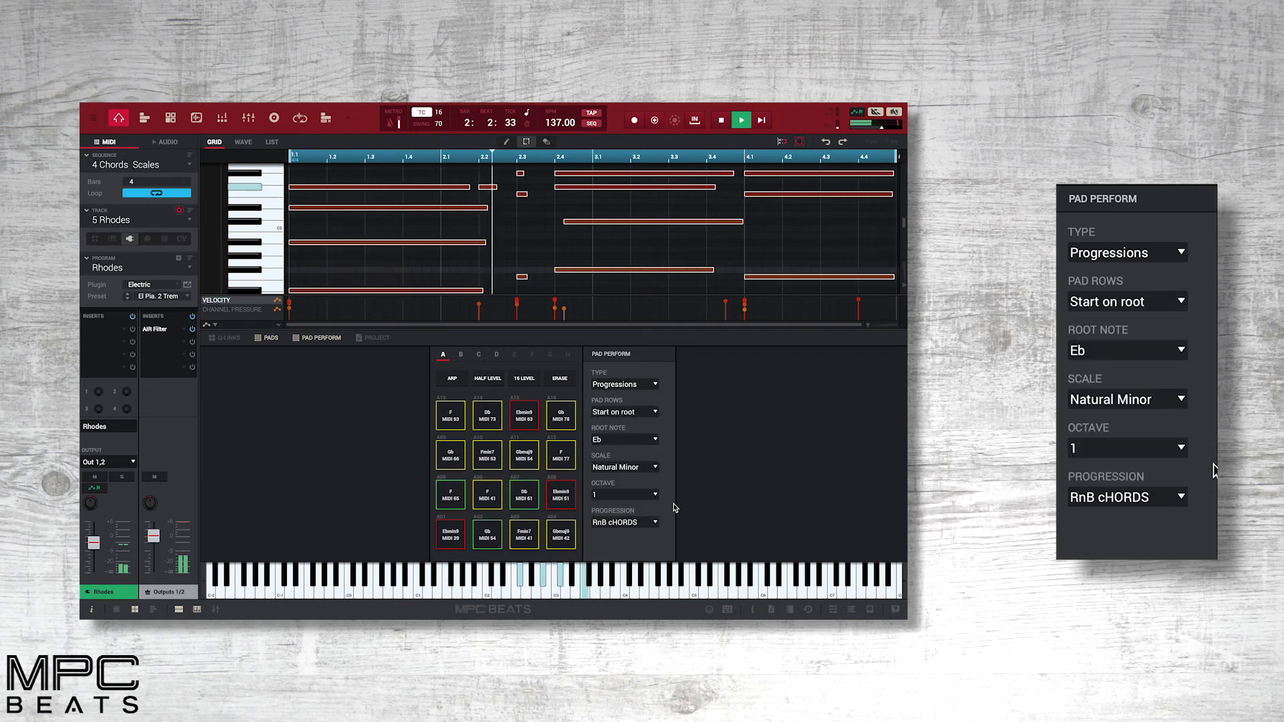
# Switch from the Rhodes track to the WarmPads track and enable overdub recording.
pyautogui.click(189, 224)
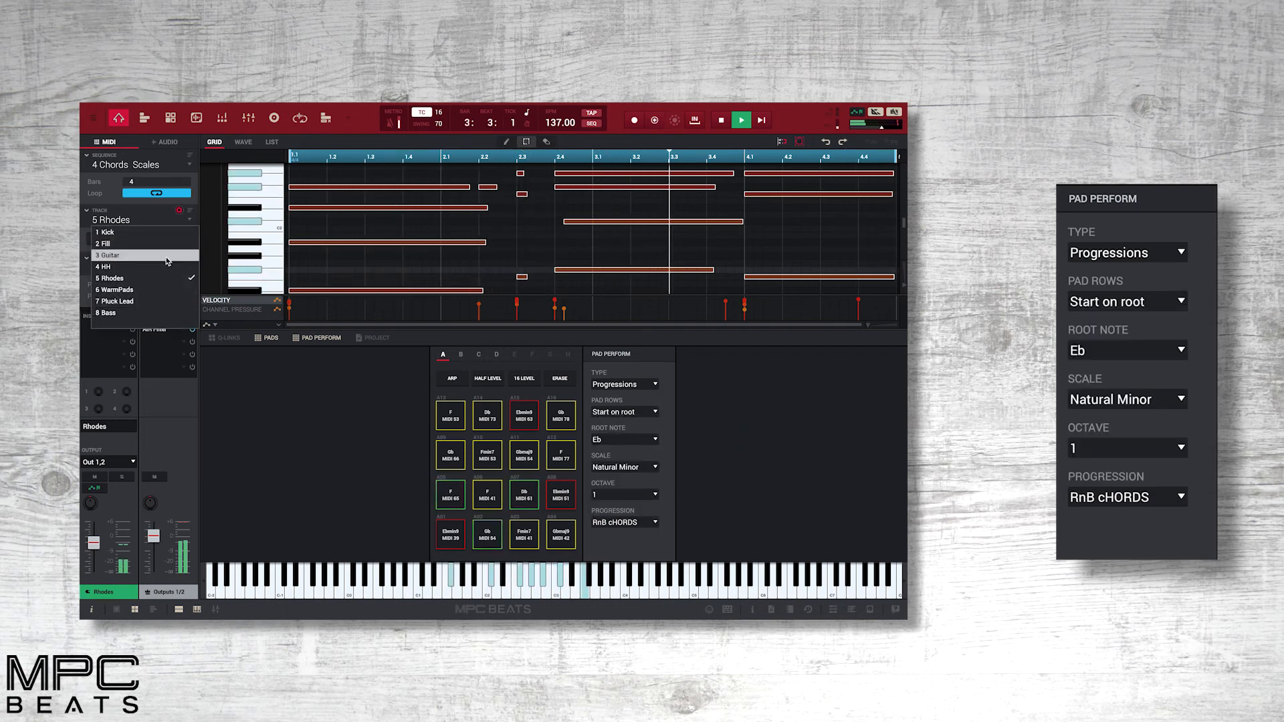
pyautogui.click(121, 293)
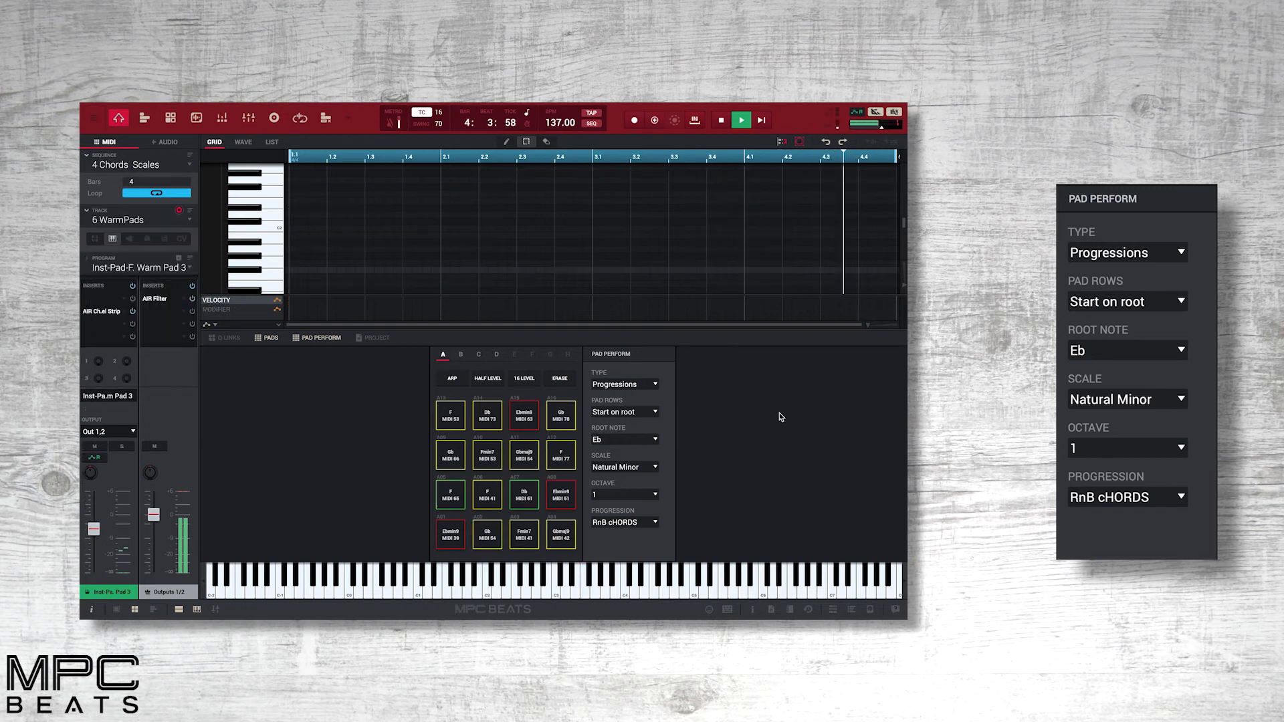
pyautogui.click(655, 121)
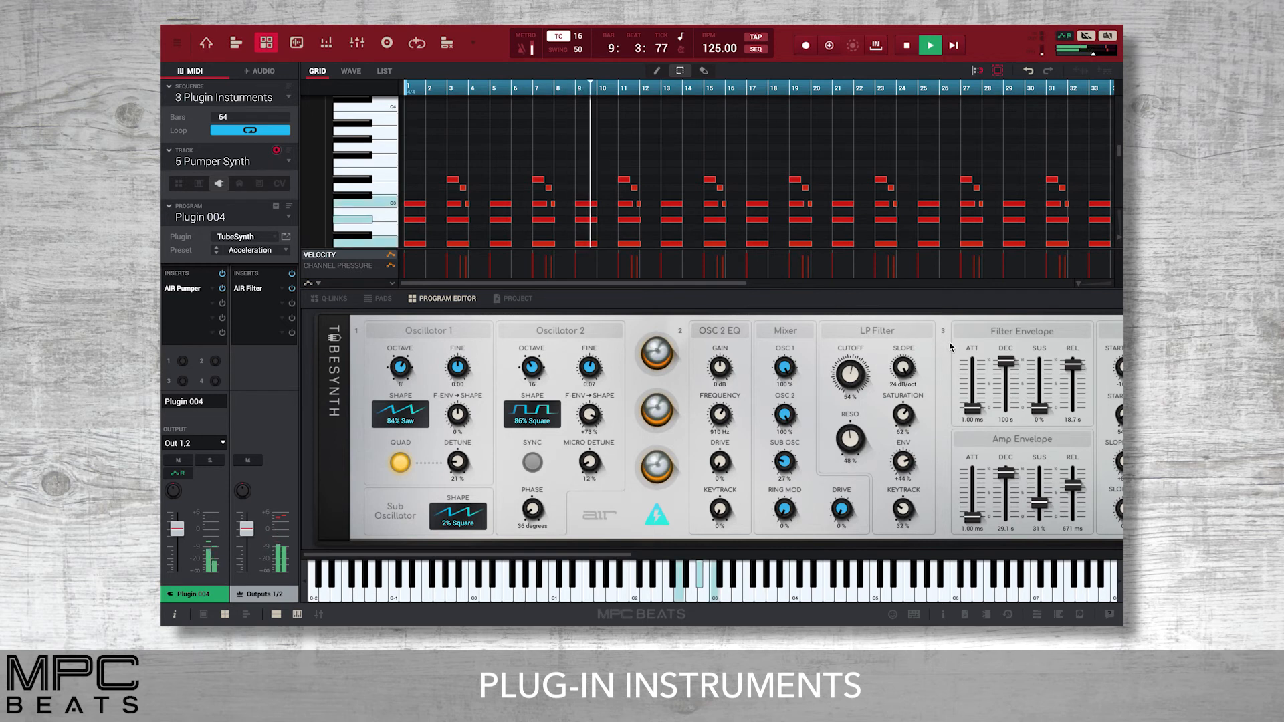
# Sweep the LP Filter cutoff of the TubeSynth plugin on the Pumper Synth track, ending at about 68%.
pyautogui.hscroll(5, 950, 346)
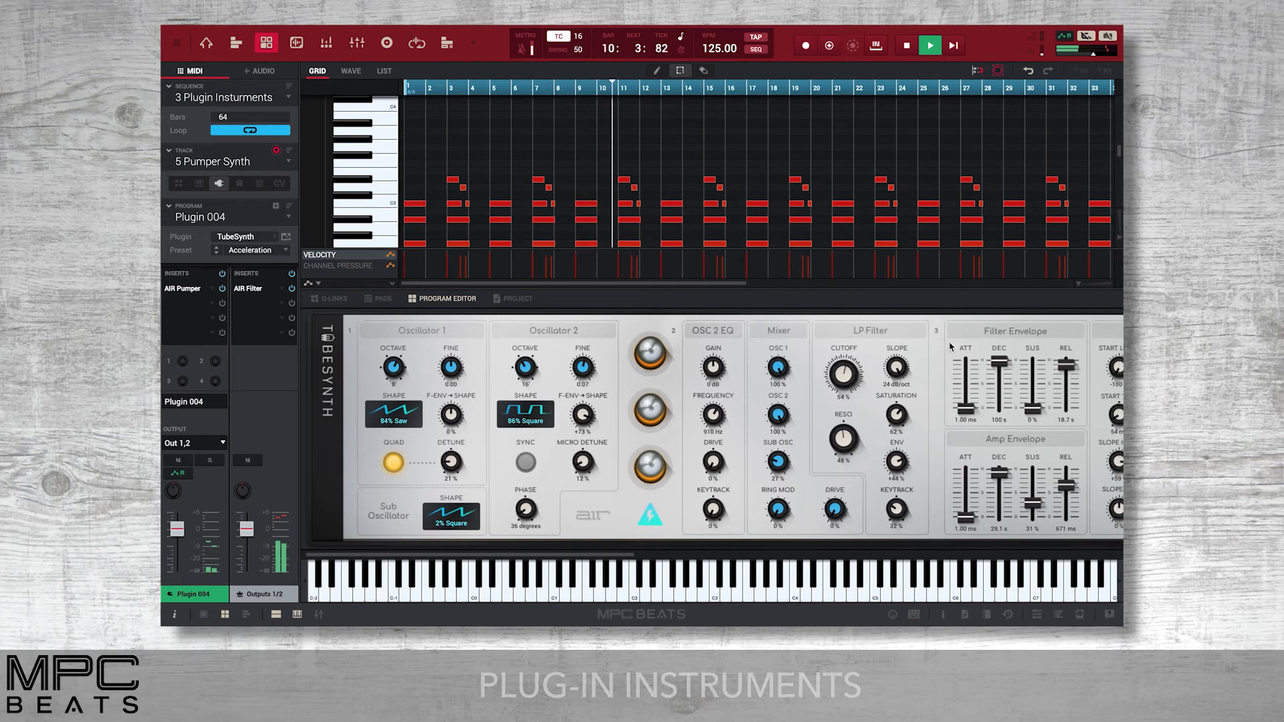
pyautogui.hscroll(3, 950, 346)
pyautogui.hscroll(-6, 815, 375)
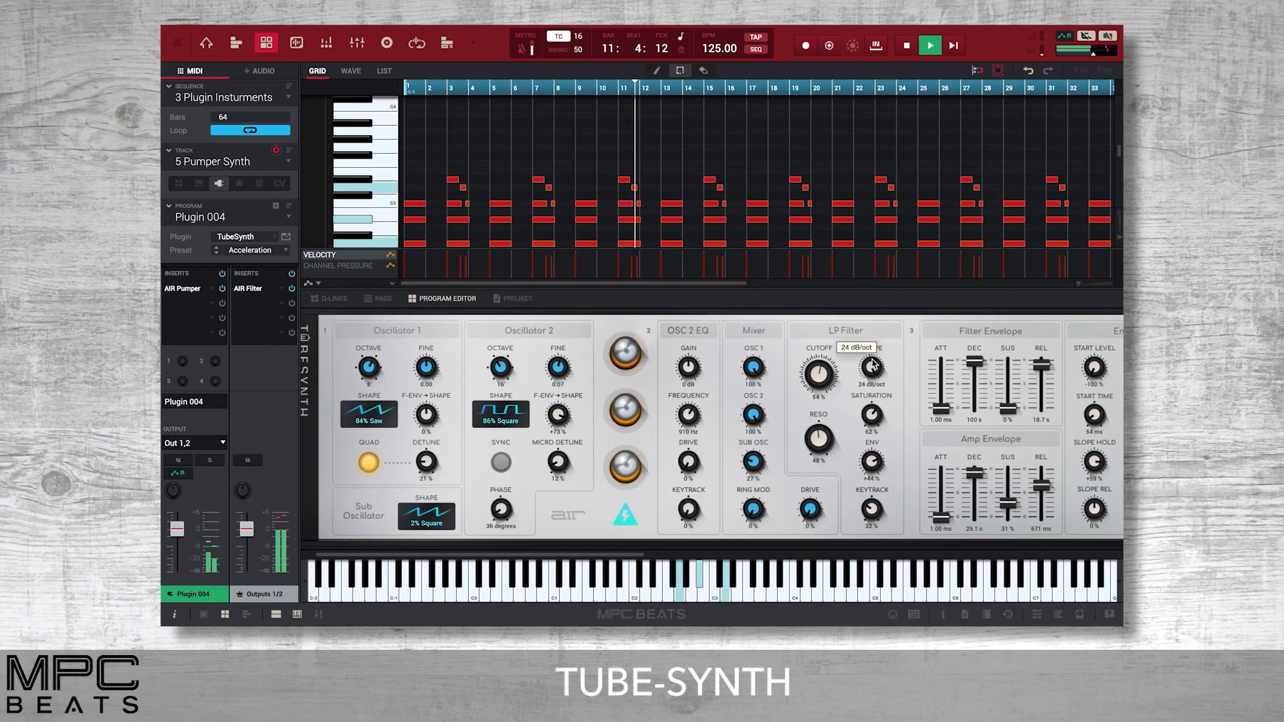
pyautogui.moveTo(814, 375); pyautogui.dragTo(814, 402)
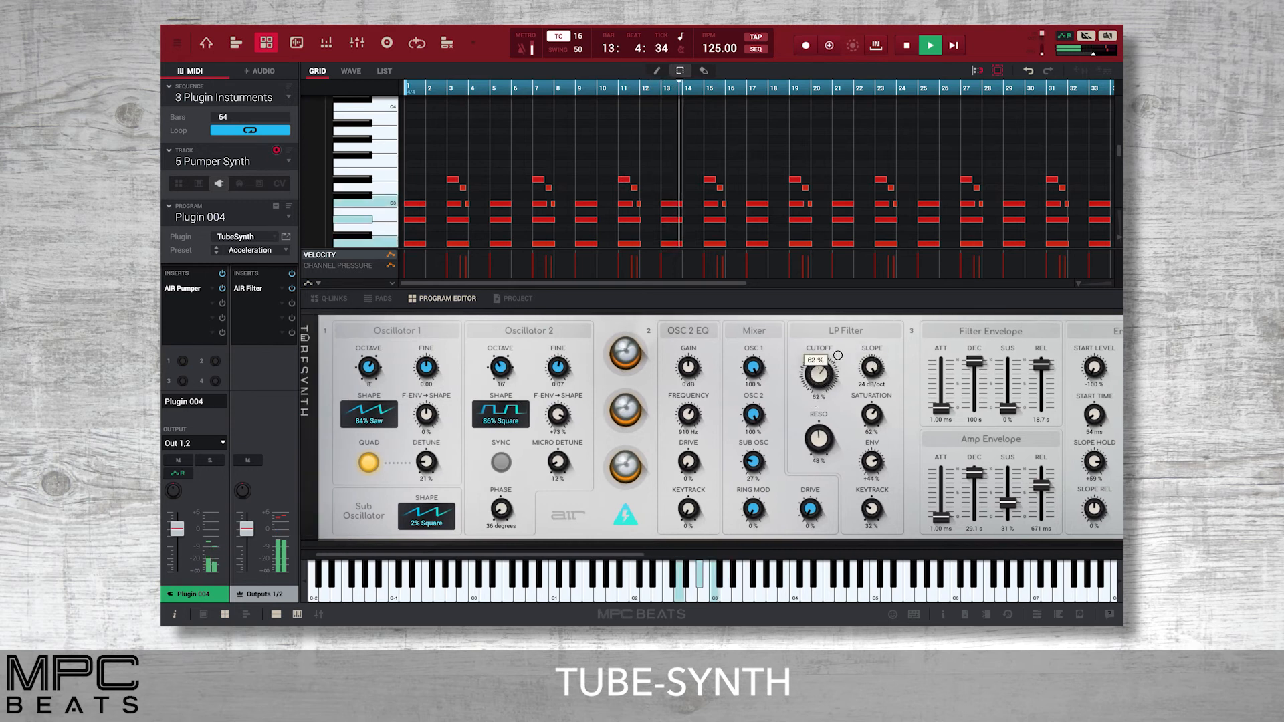
pyautogui.moveTo(837, 355); pyautogui.dragTo(841, 361)
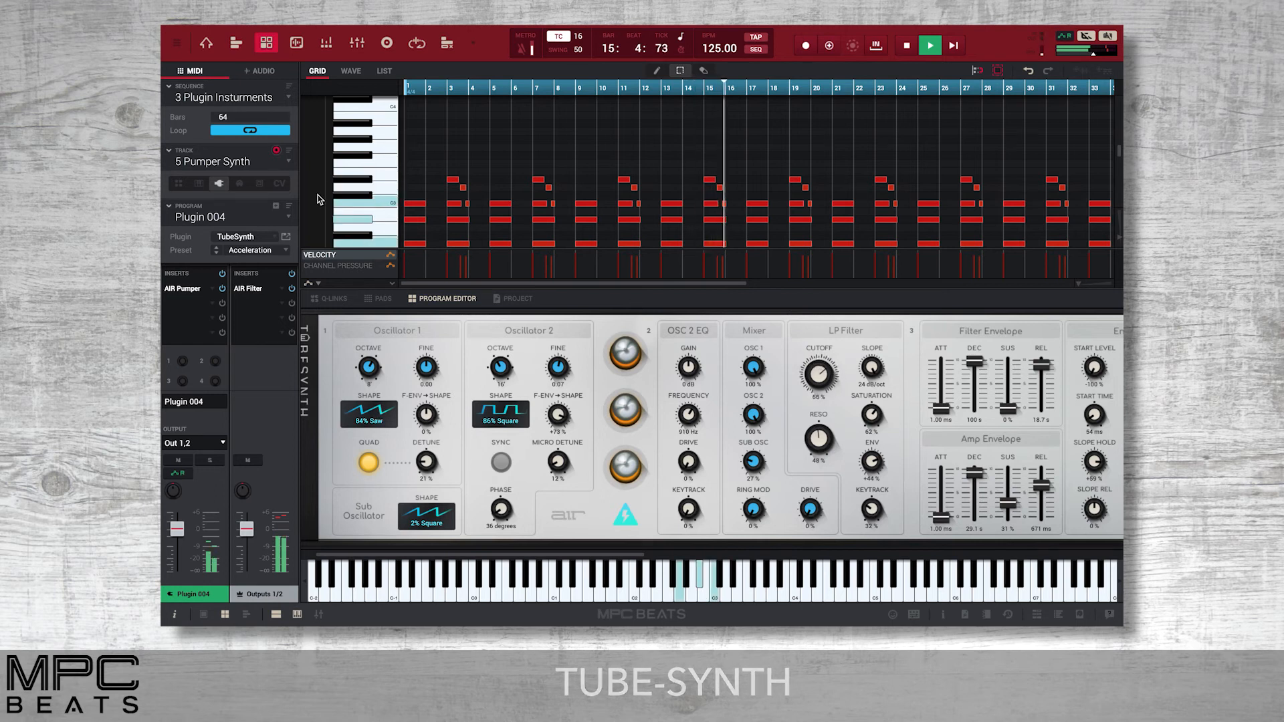
# Switch to the Rhodes track and set the pickup height of the Electric plugin to 4.0 mm.
pyautogui.click(290, 162)
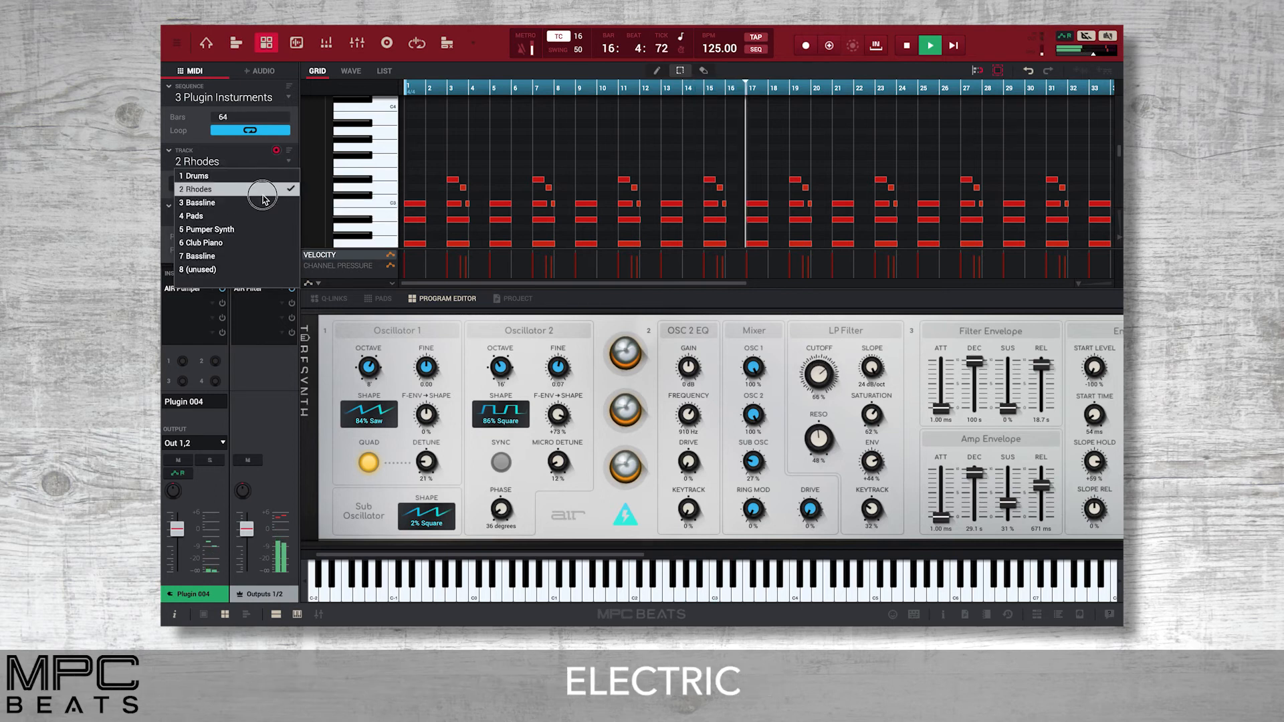
pyautogui.click(201, 189)
pyautogui.moveTo(372, 403); pyautogui.dragTo(372, 393)
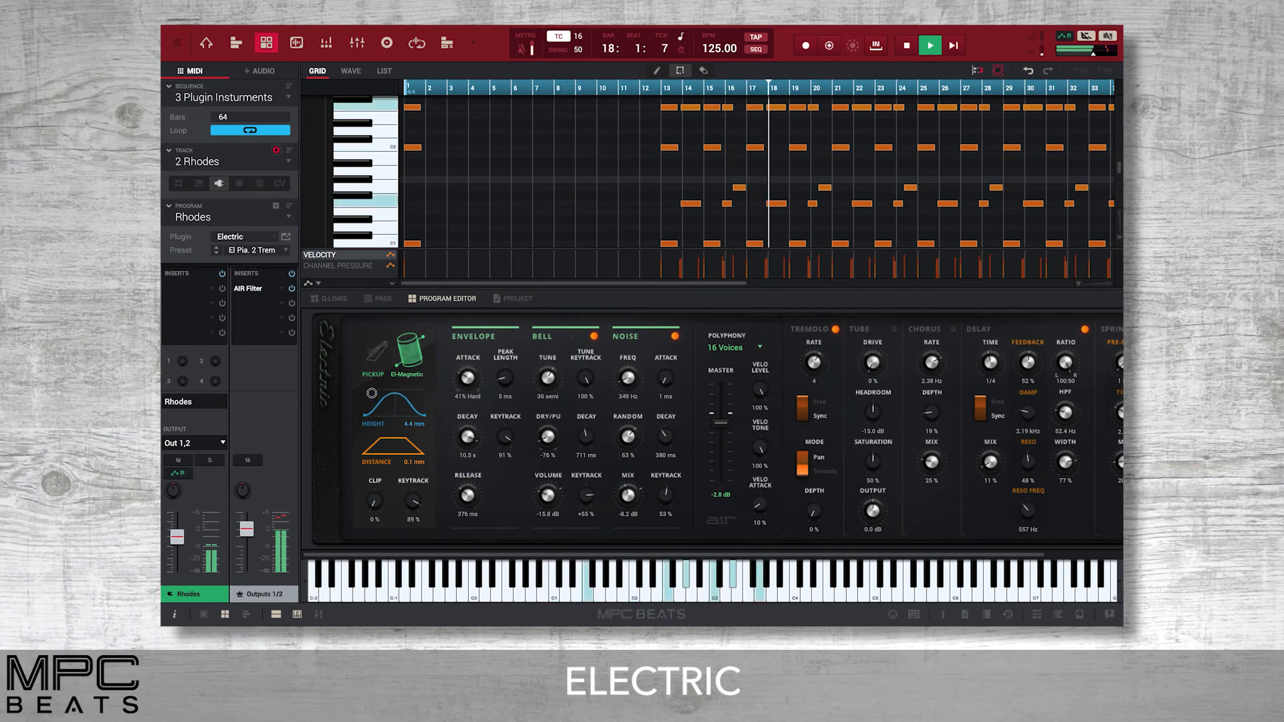
pyautogui.hscroll(3, 591, 428)
pyautogui.hscroll(-3, 591, 428)
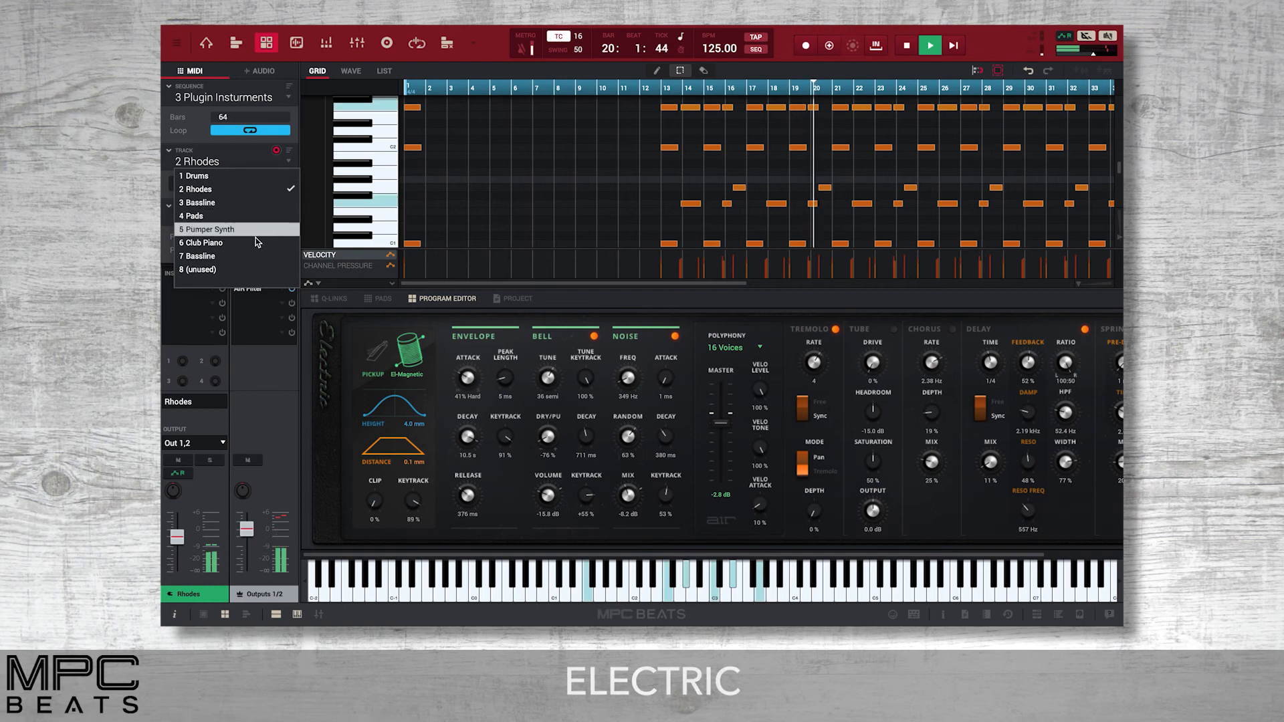
# Switch to track 7 Bassline and show the F9 Instruments Beats Edition expansion in the browser.
pyautogui.click(248, 256)
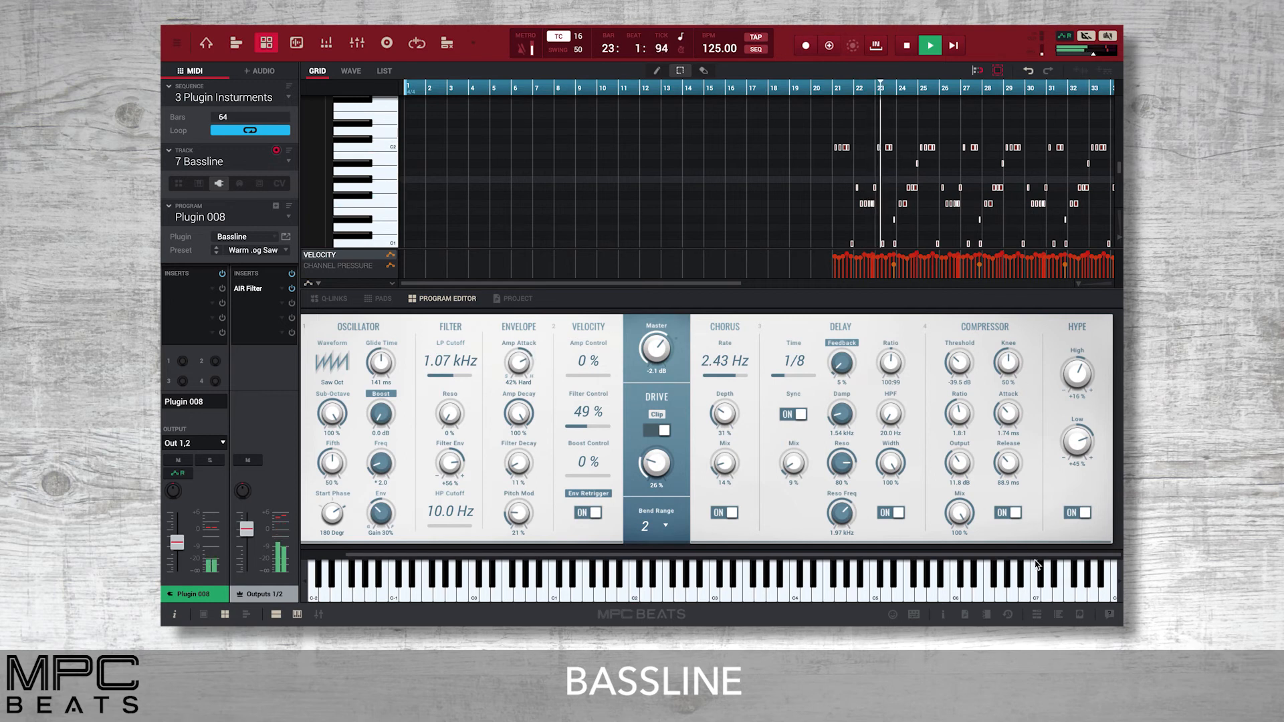
pyautogui.click(1058, 615)
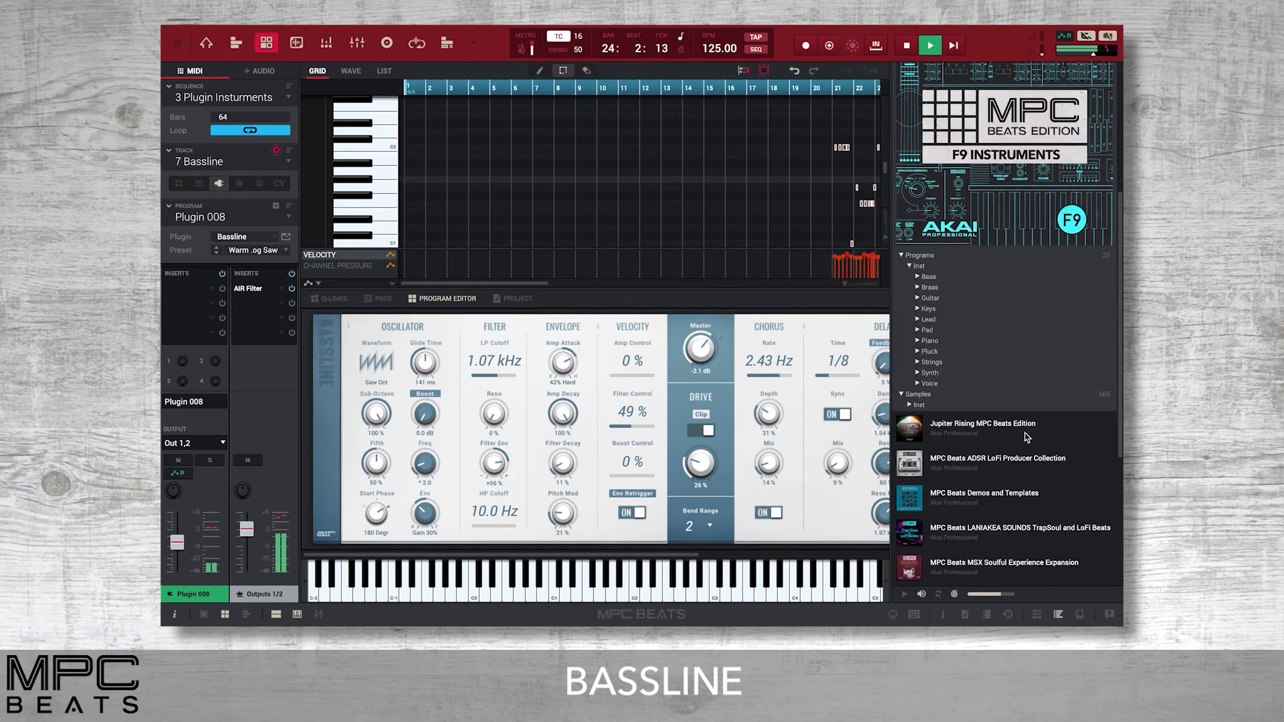
pyautogui.scroll(3, 1028, 313)
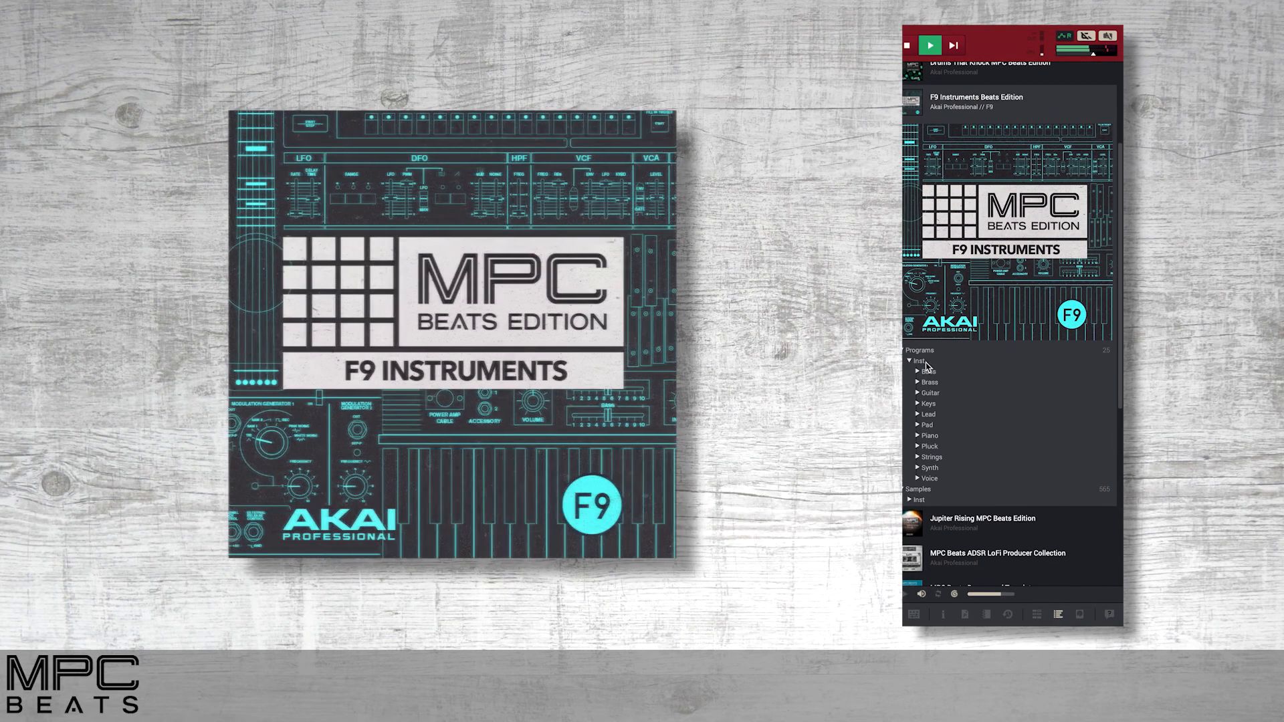
# Examine the Piano, Pad and Bass program folders of the F9 Instruments expansion.
pyautogui.click(924, 436)
pyautogui.click(924, 436)
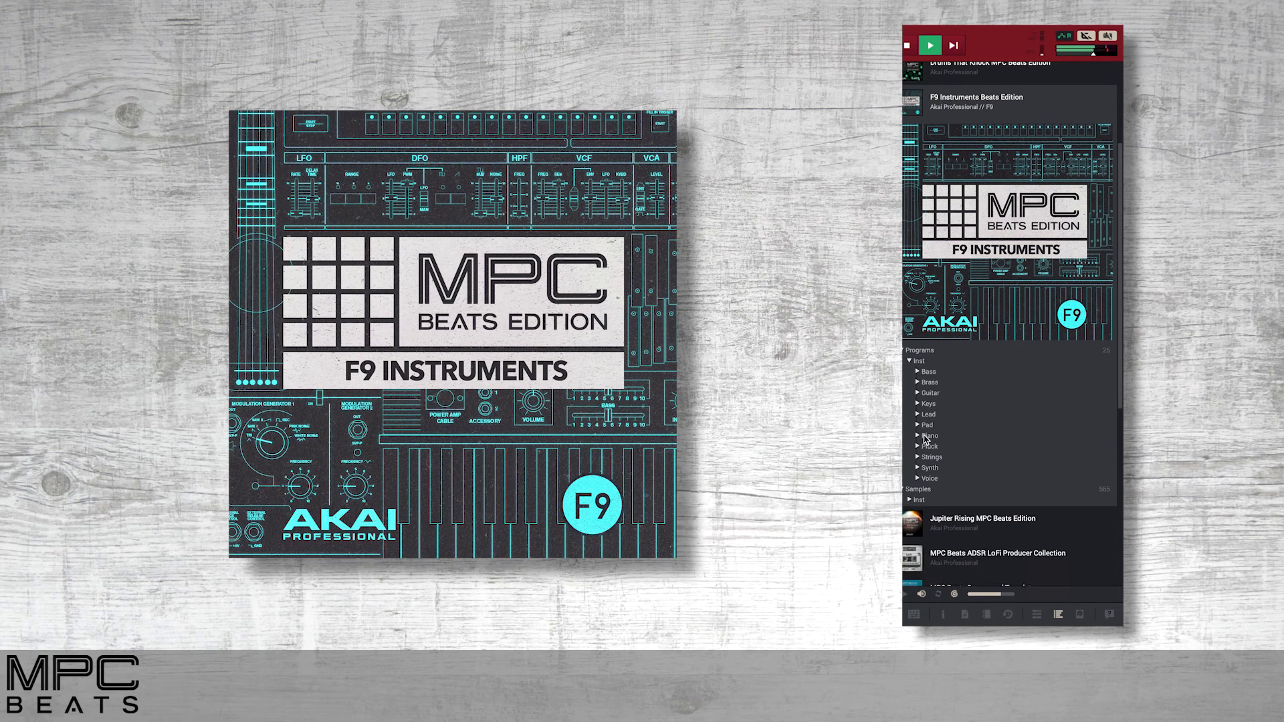
pyautogui.click(926, 426)
pyautogui.click(926, 426)
pyautogui.click(925, 373)
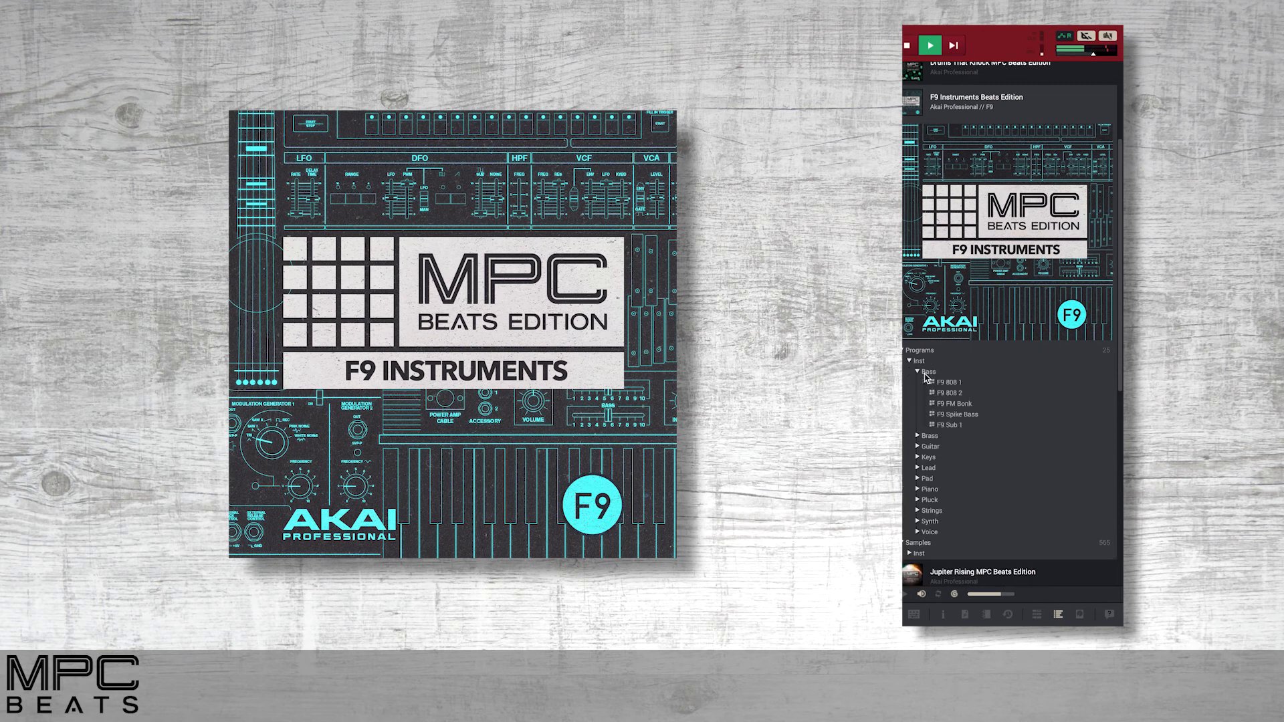
pyautogui.click(925, 374)
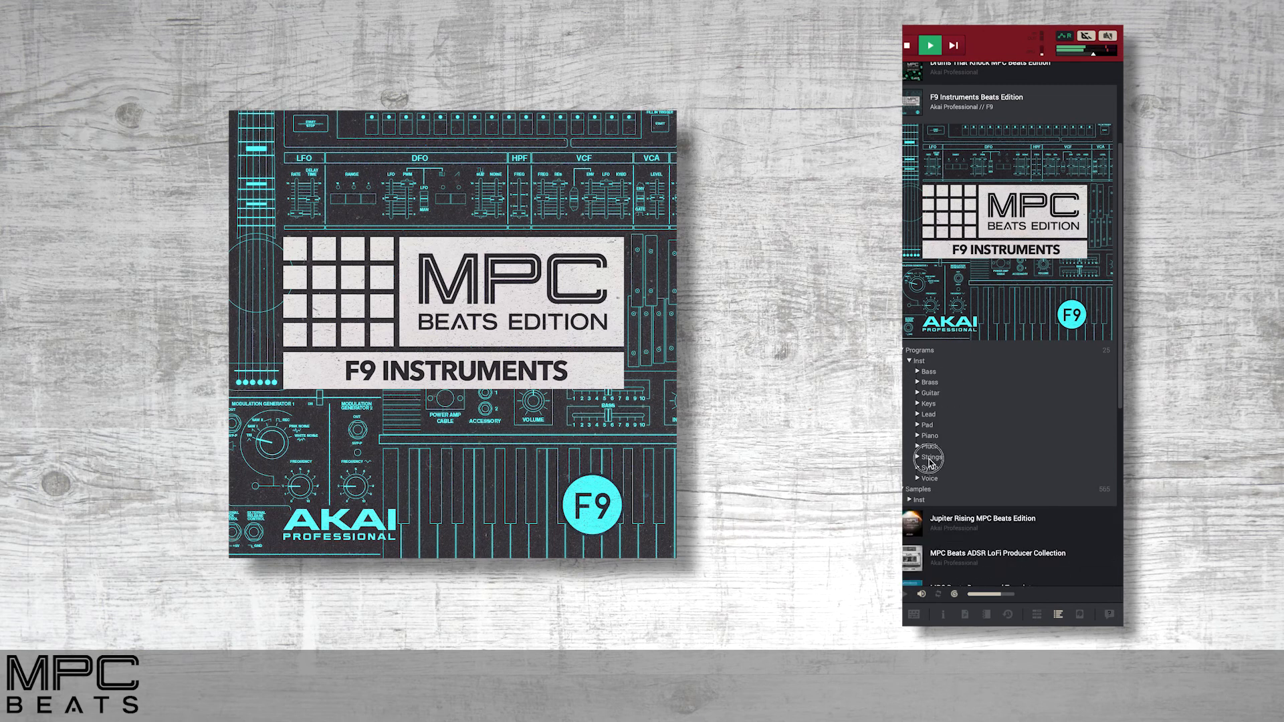
pyautogui.scroll(-1, 954, 452)
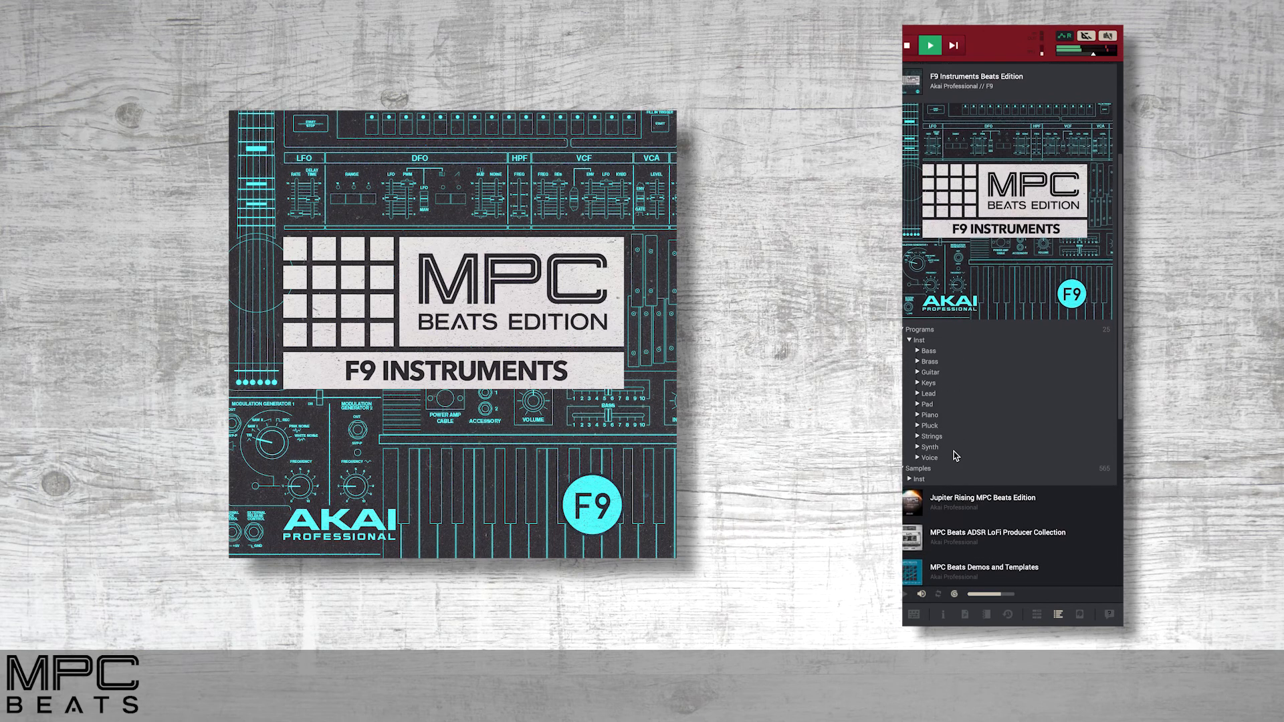
pyautogui.scroll(1, 956, 456)
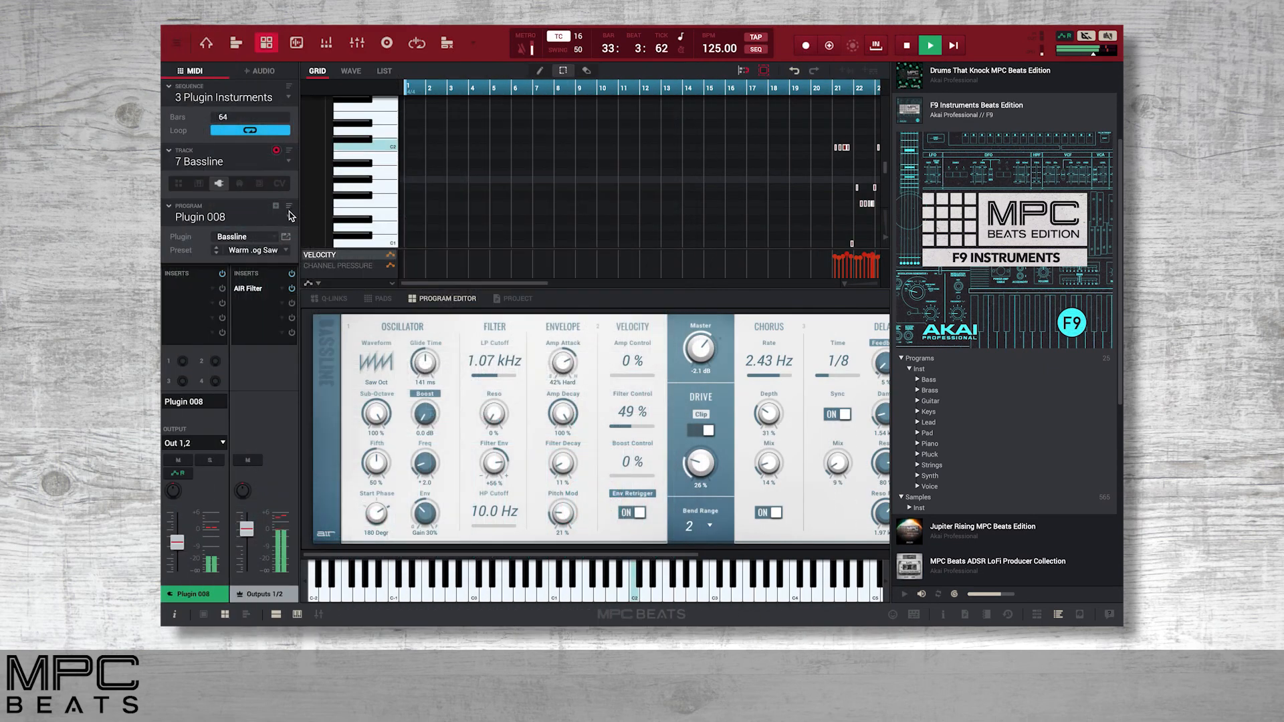
# Switch to the Club Piano track in the Plugin Instruments sequence.
pyautogui.click(288, 167)
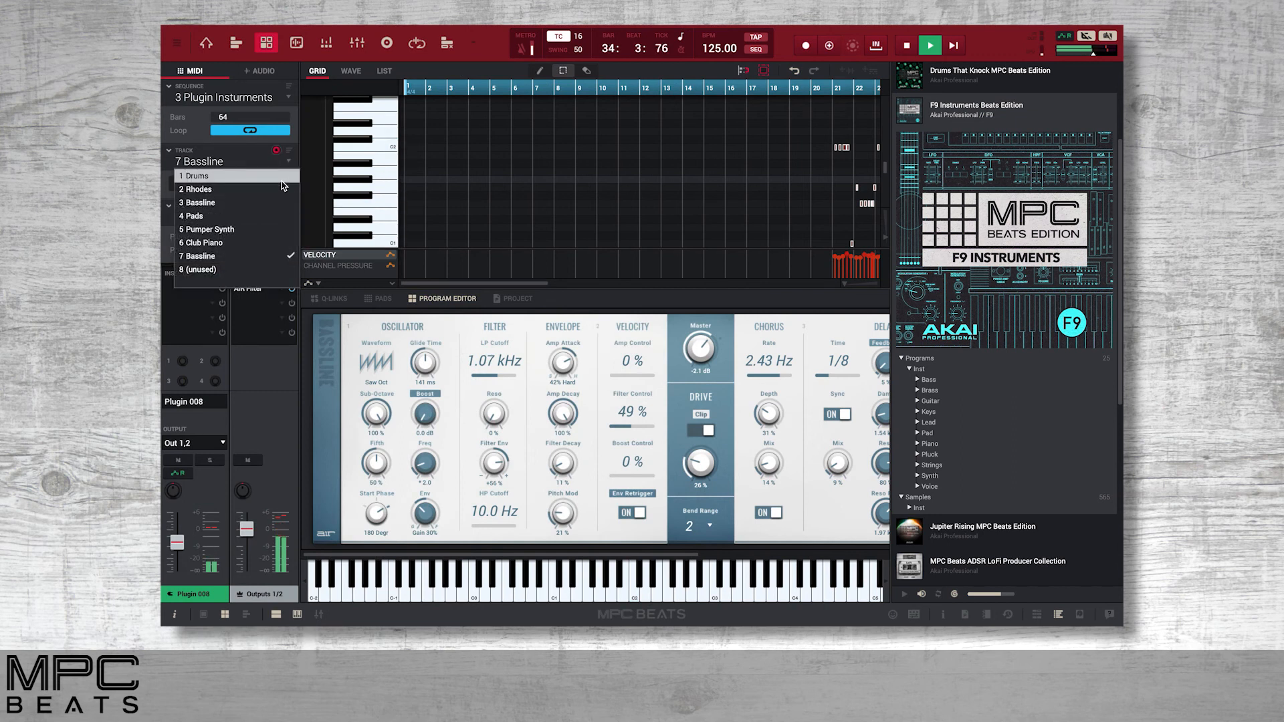
pyautogui.click(234, 244)
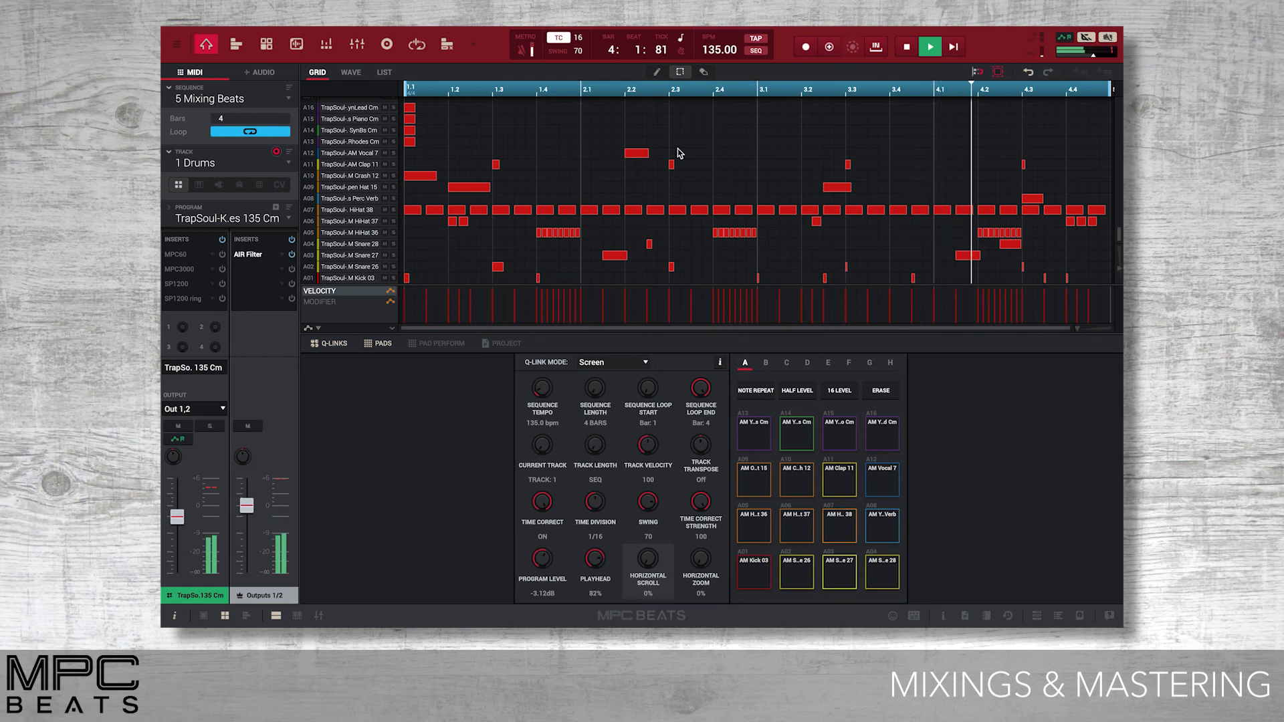
# Open the pad mixer for the Drums track, solo and unsolo pad A02, and toggle its mute.
pyautogui.click(327, 45)
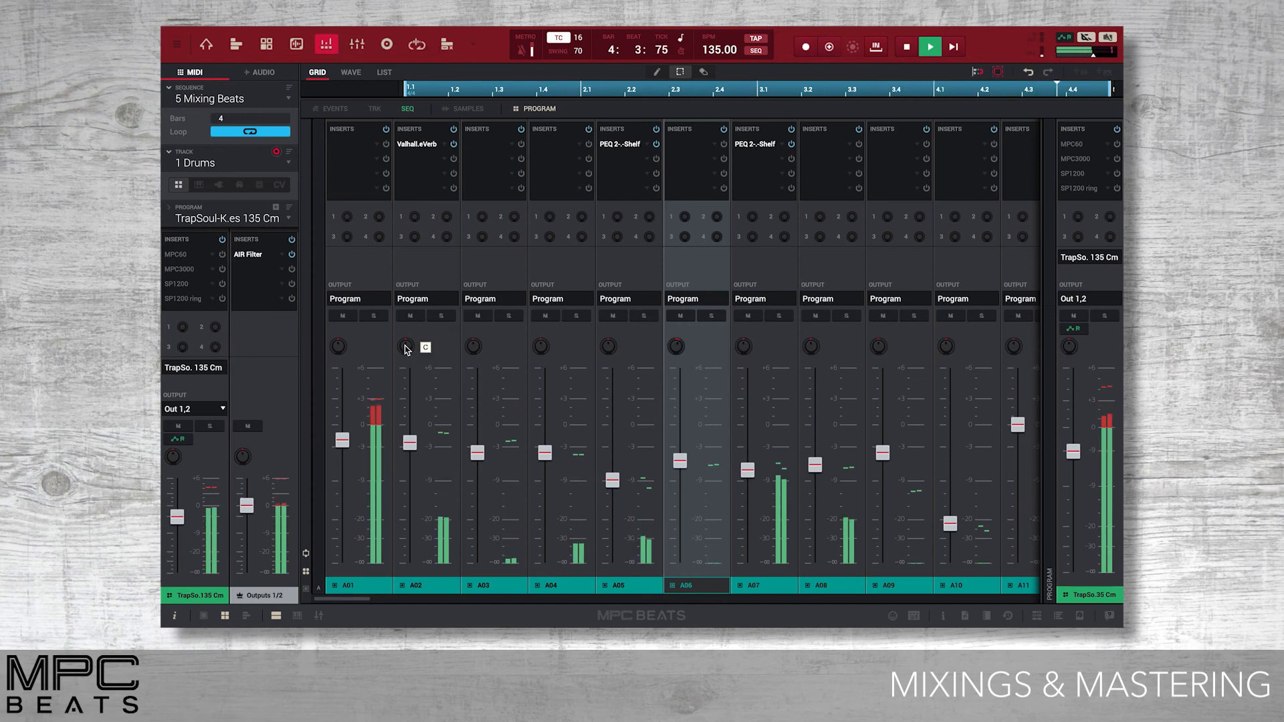
pyautogui.click(442, 316)
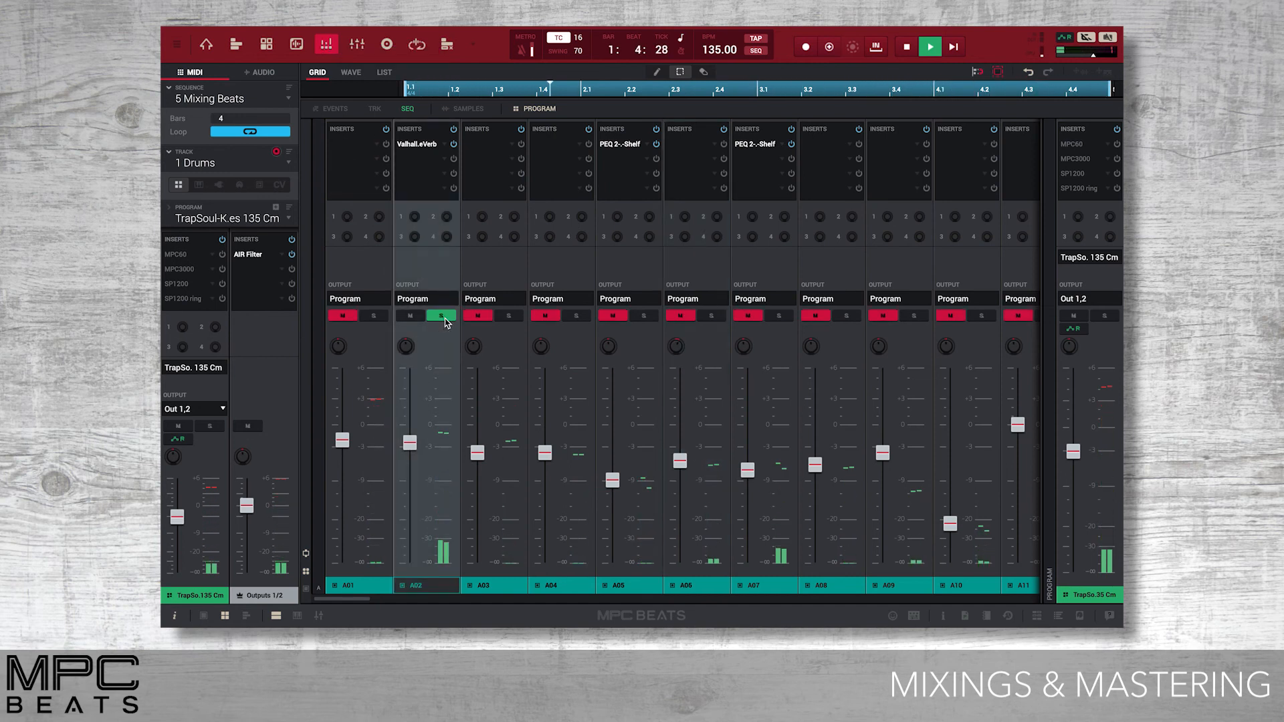
pyautogui.click(442, 316)
pyautogui.click(410, 316)
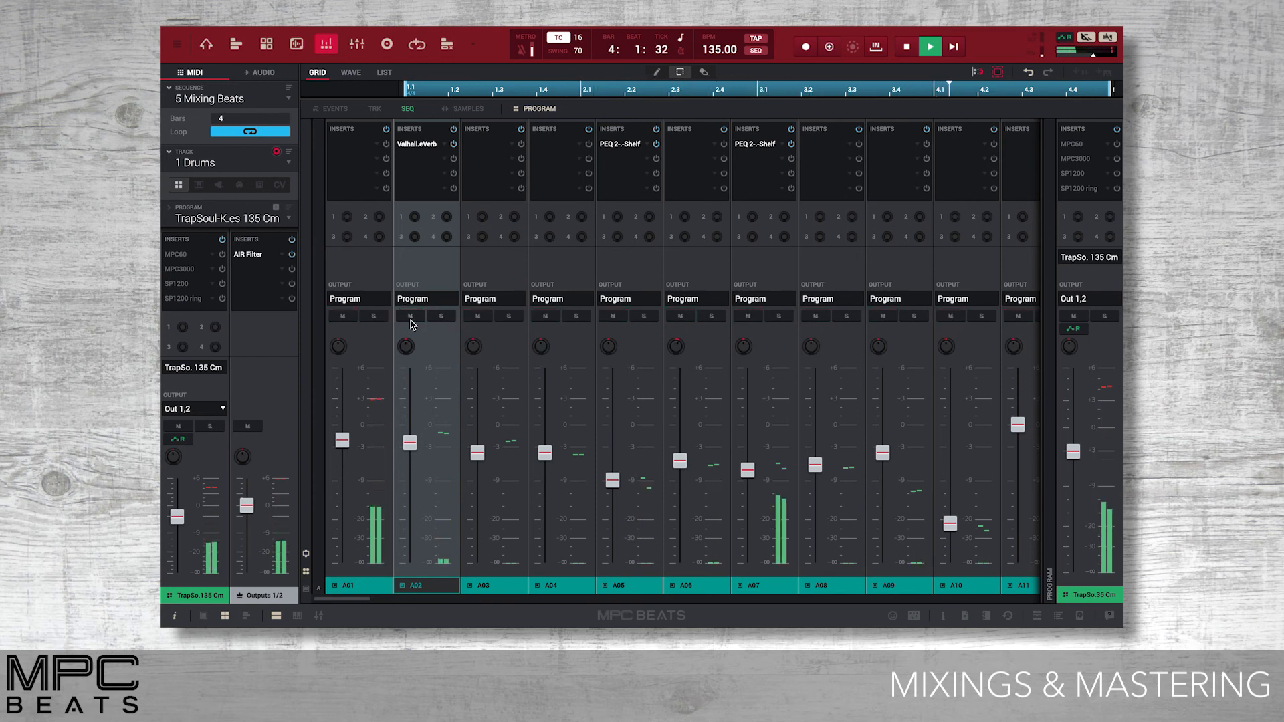
# Browse the Dynamics, EQ/Filter and Harmonic effect categories for pad A06's first insert, then close the effect list without choosing one.
pyautogui.click(713, 145)
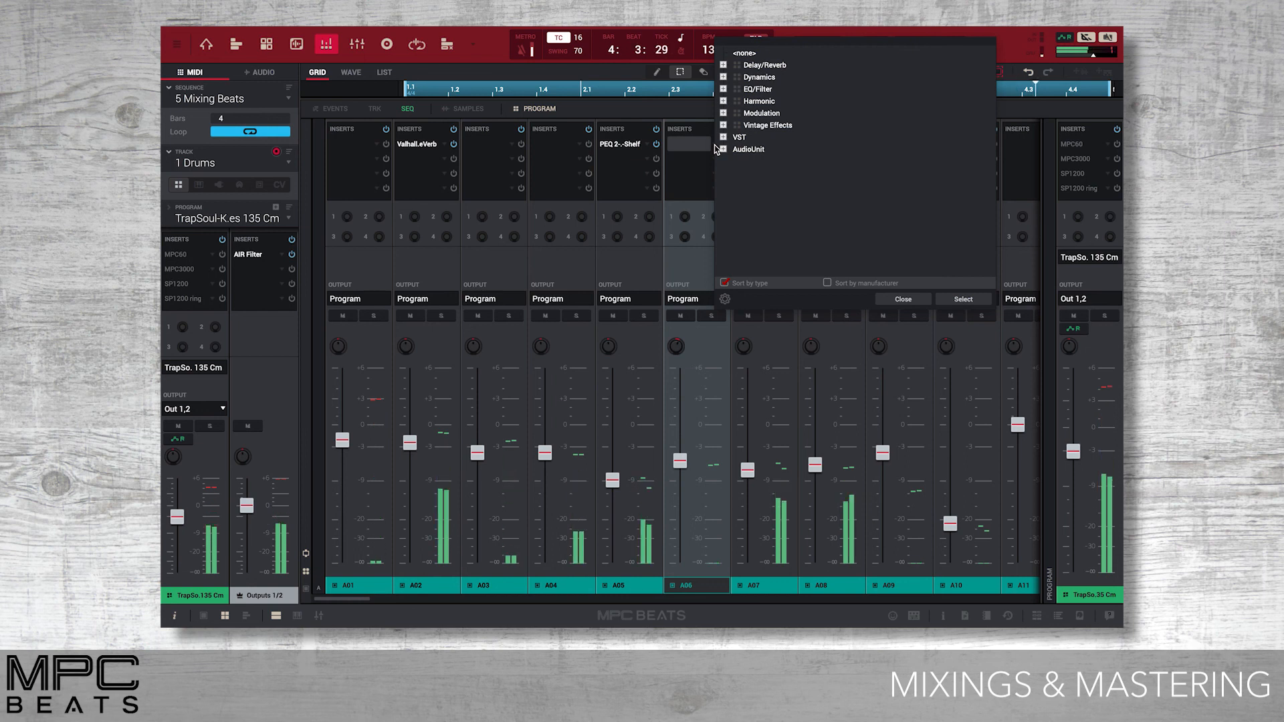
pyautogui.click(723, 78)
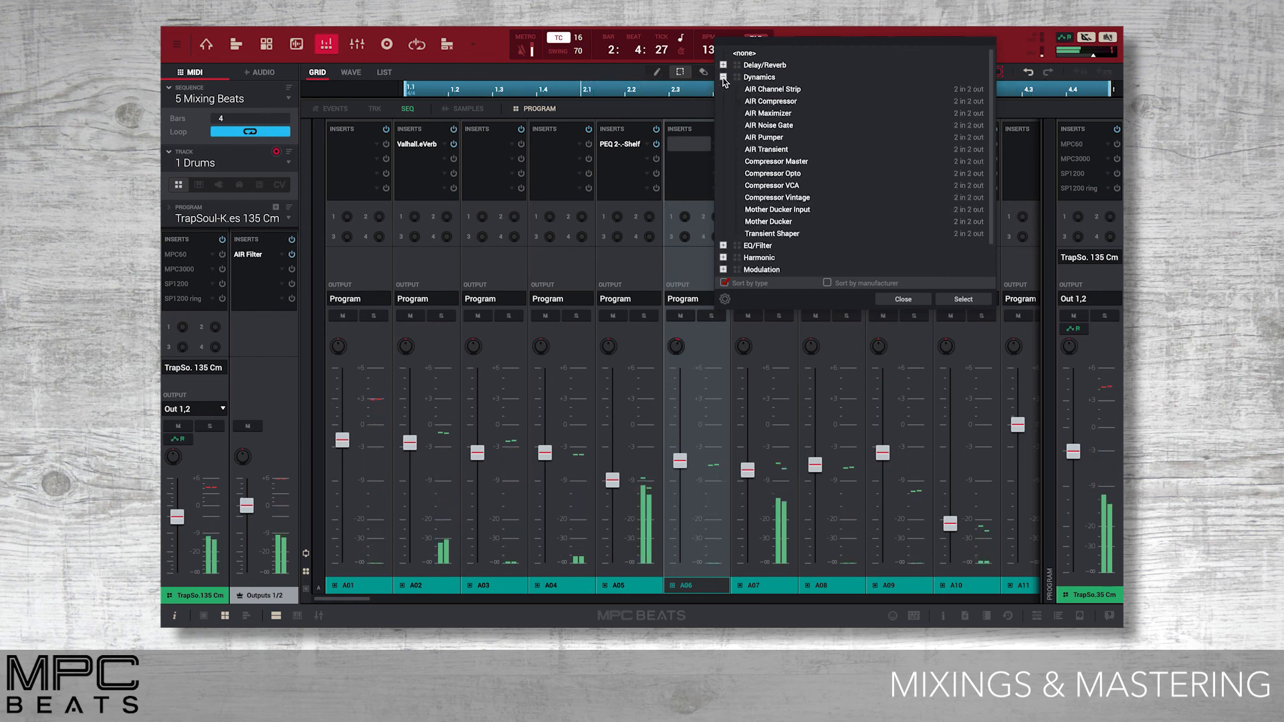
pyautogui.click(723, 78)
pyautogui.click(723, 89)
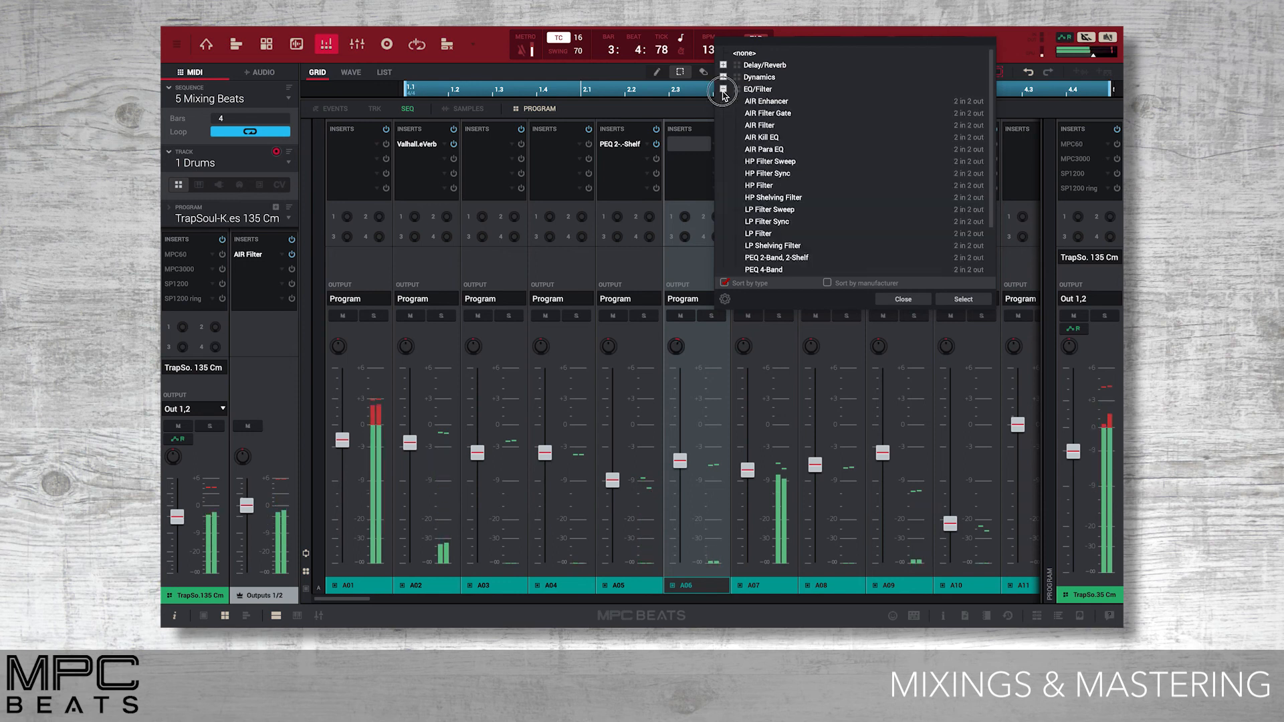
pyautogui.click(723, 91)
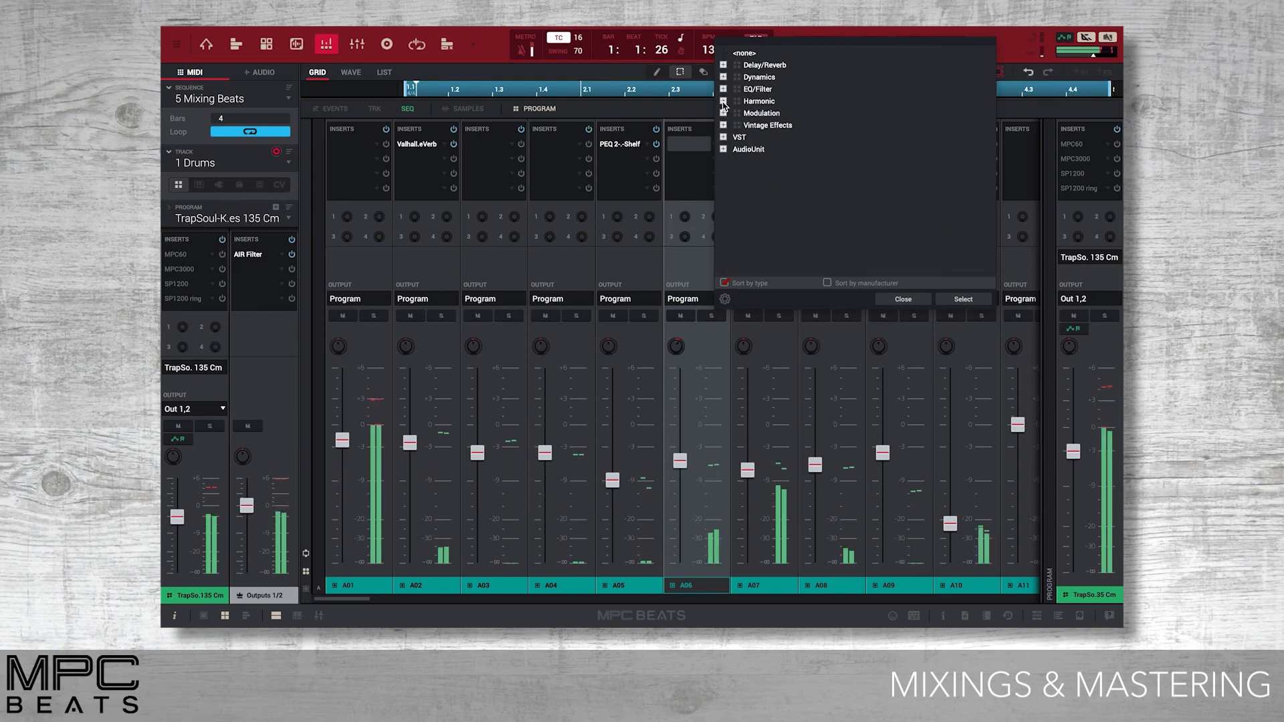
pyautogui.click(723, 102)
pyautogui.click(723, 102)
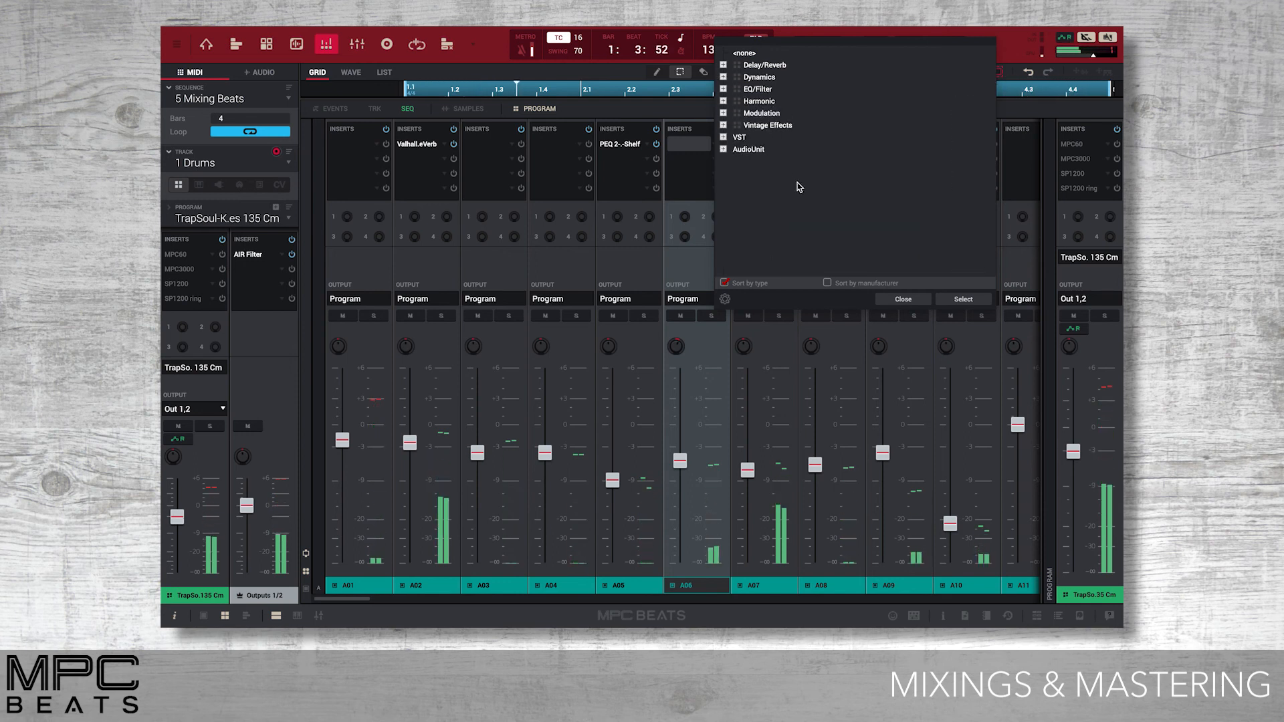
pyautogui.click(903, 299)
# Examine the drum program's MPC60, MPC3000, SP1200 and SP1200 ring inserts, briefly enabling MPC60 and SP1200 ring, and close the effect window.
pyautogui.doubleClick(1072, 146)
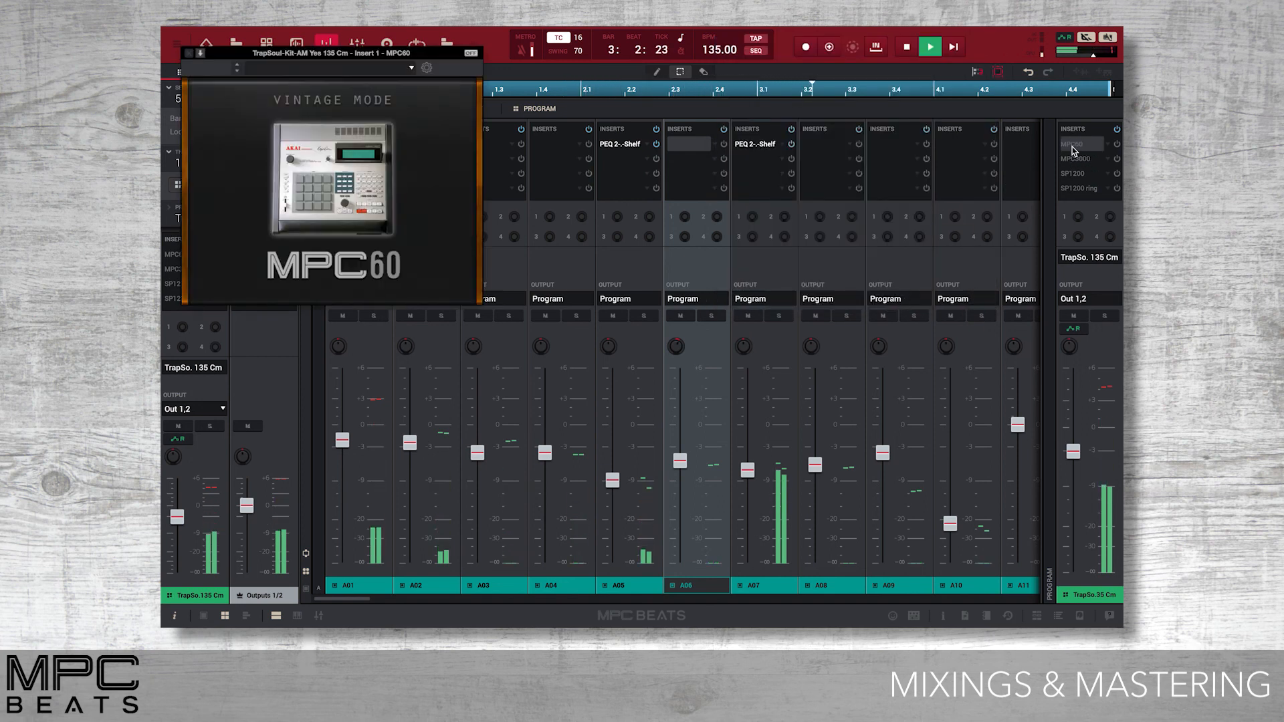
pyautogui.click(1117, 145)
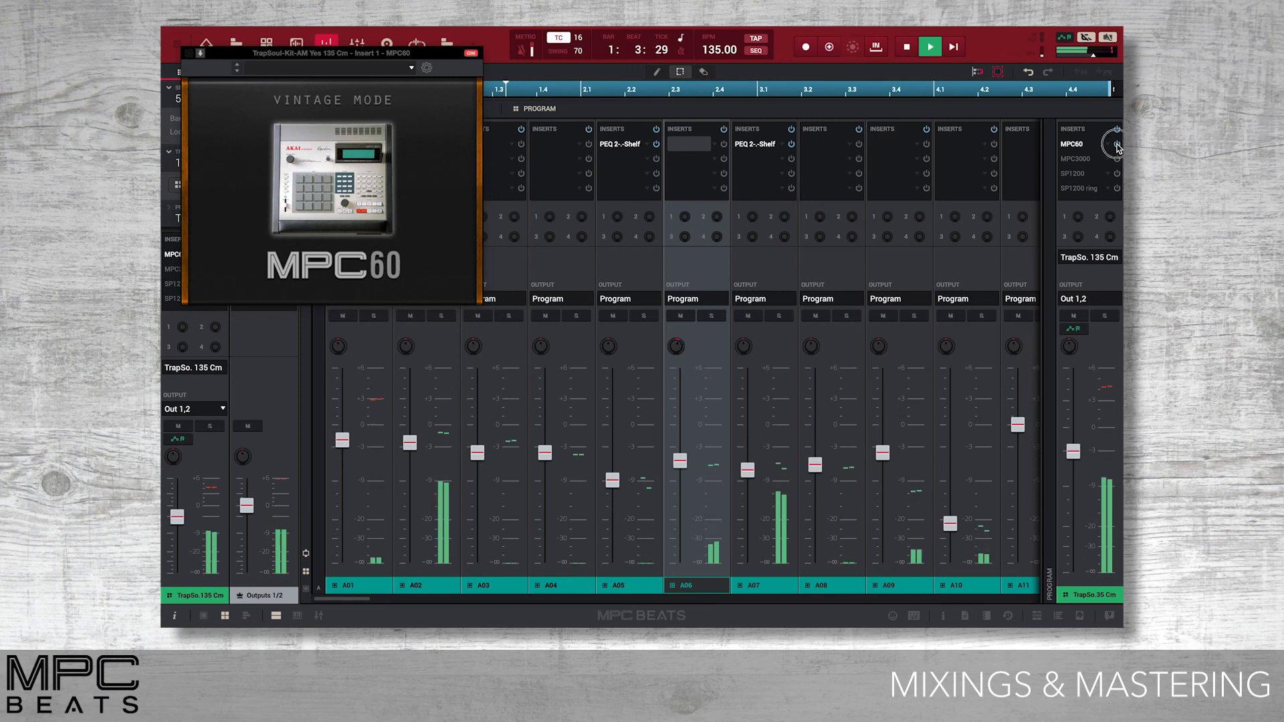
pyautogui.click(1117, 145)
pyautogui.click(1113, 161)
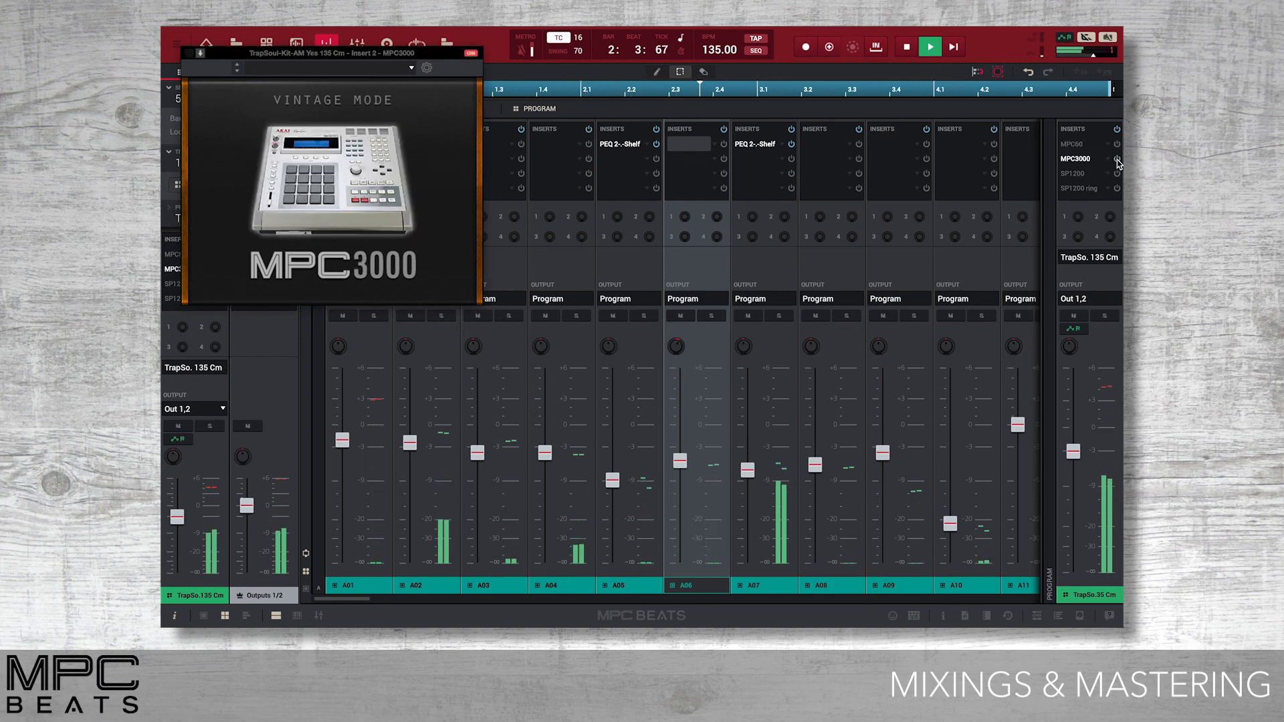
pyautogui.click(1078, 174)
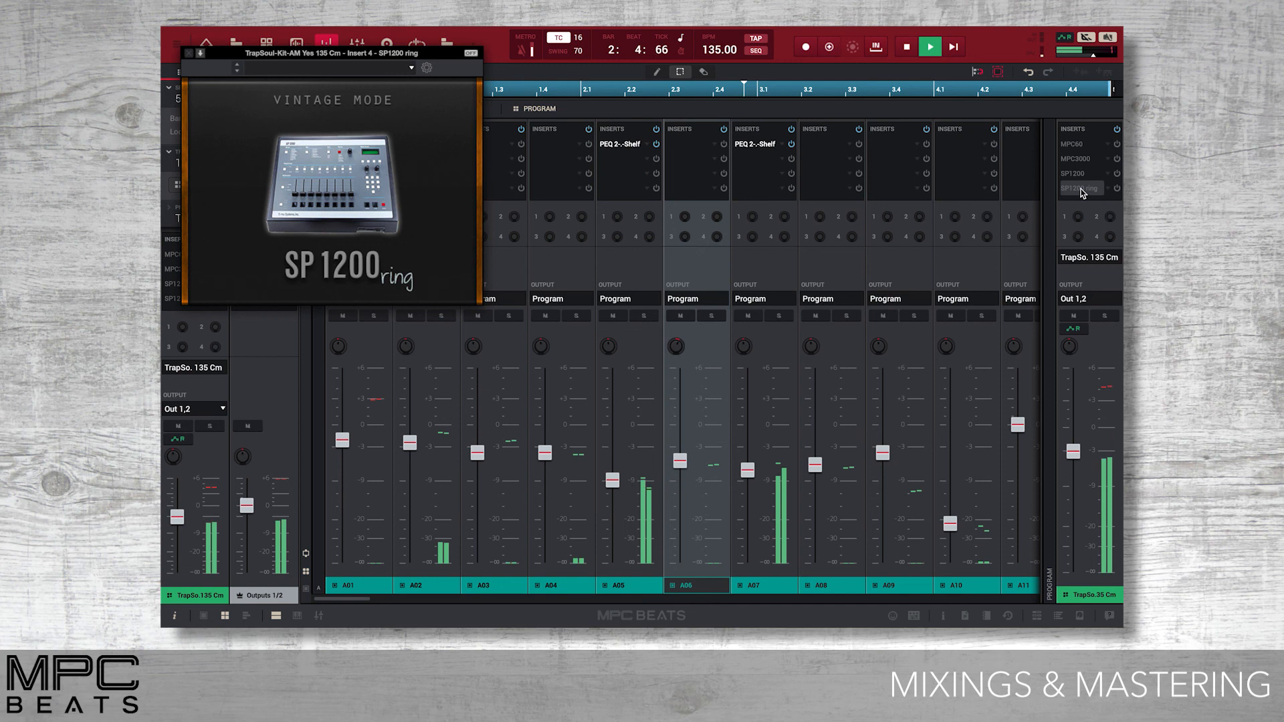
pyautogui.click(1116, 189)
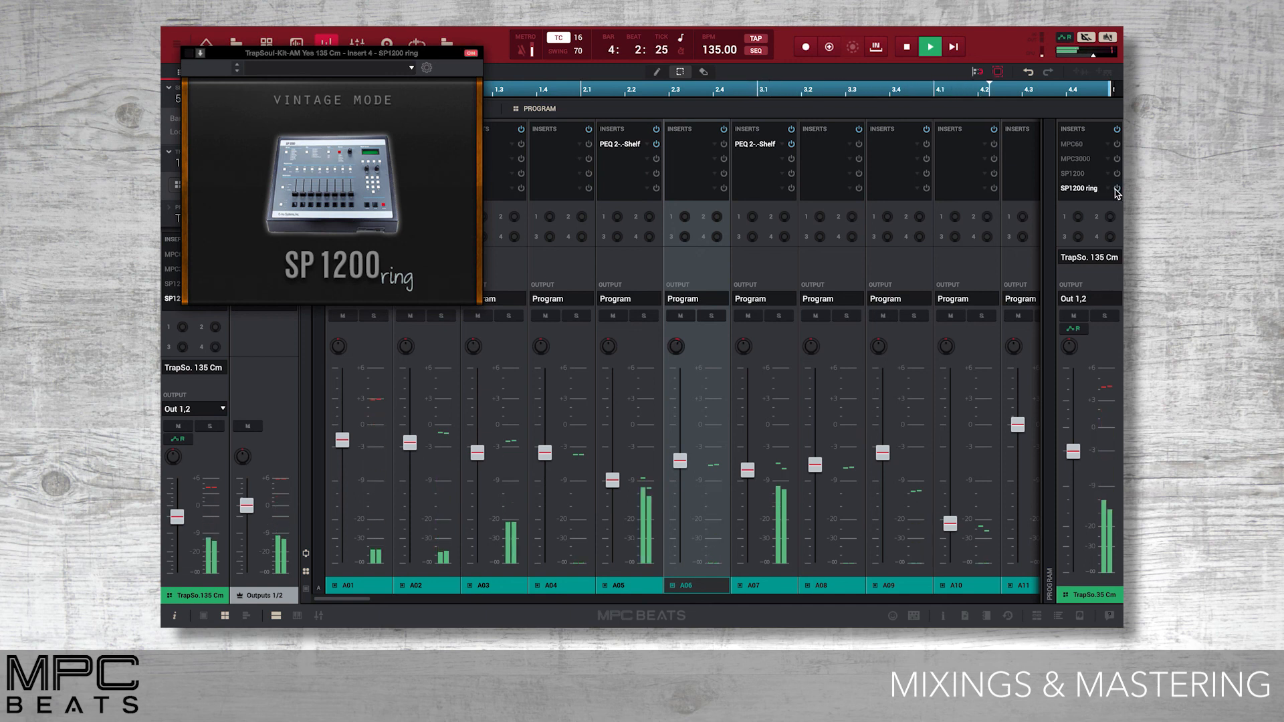
pyautogui.click(1116, 189)
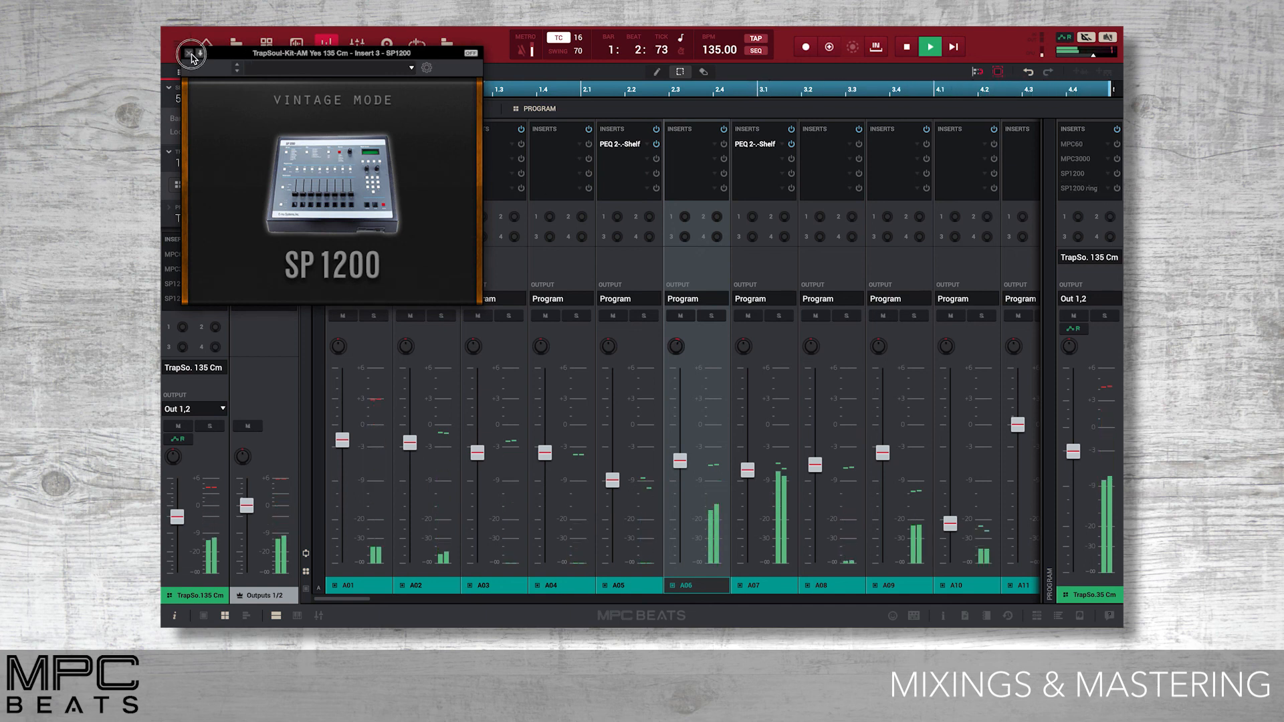
pyautogui.click(190, 54)
# Open the ValhallaVintageVerb insert on pad A02 and raise its Mix to 26.8 %.
pyautogui.doubleClick(412, 148)
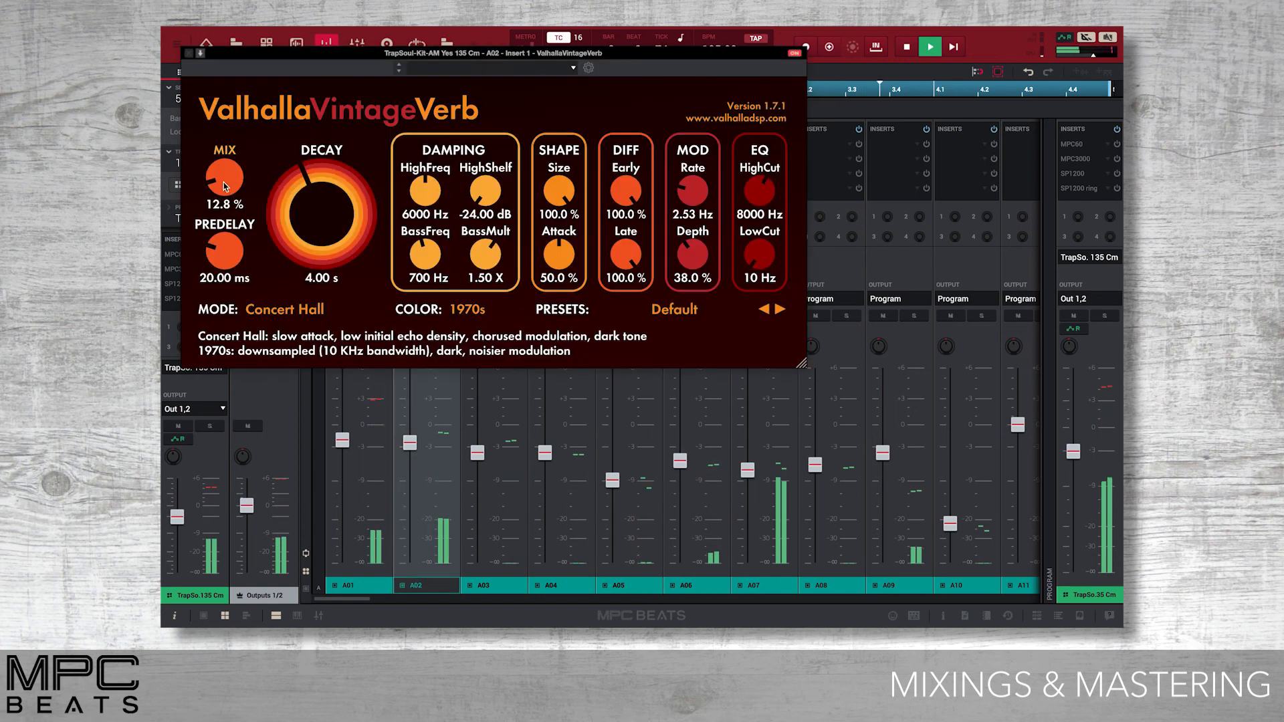
pyautogui.moveTo(224, 187); pyautogui.dragTo(227, 150)
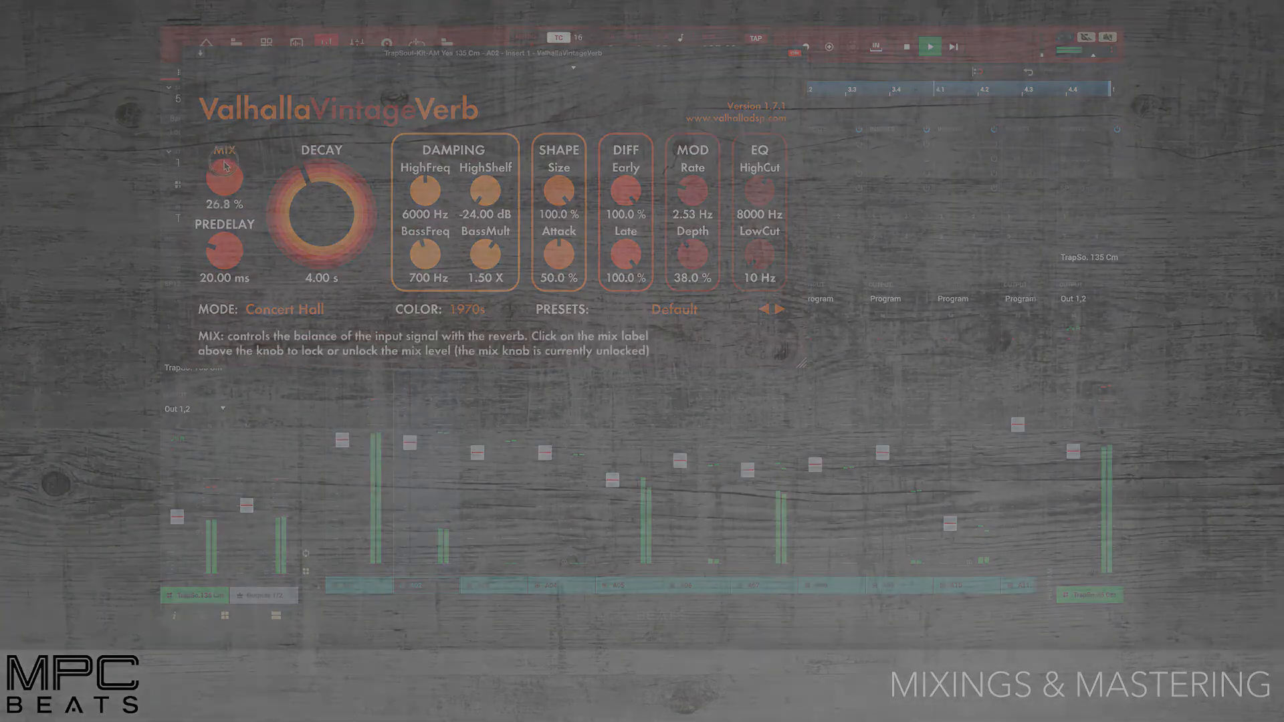